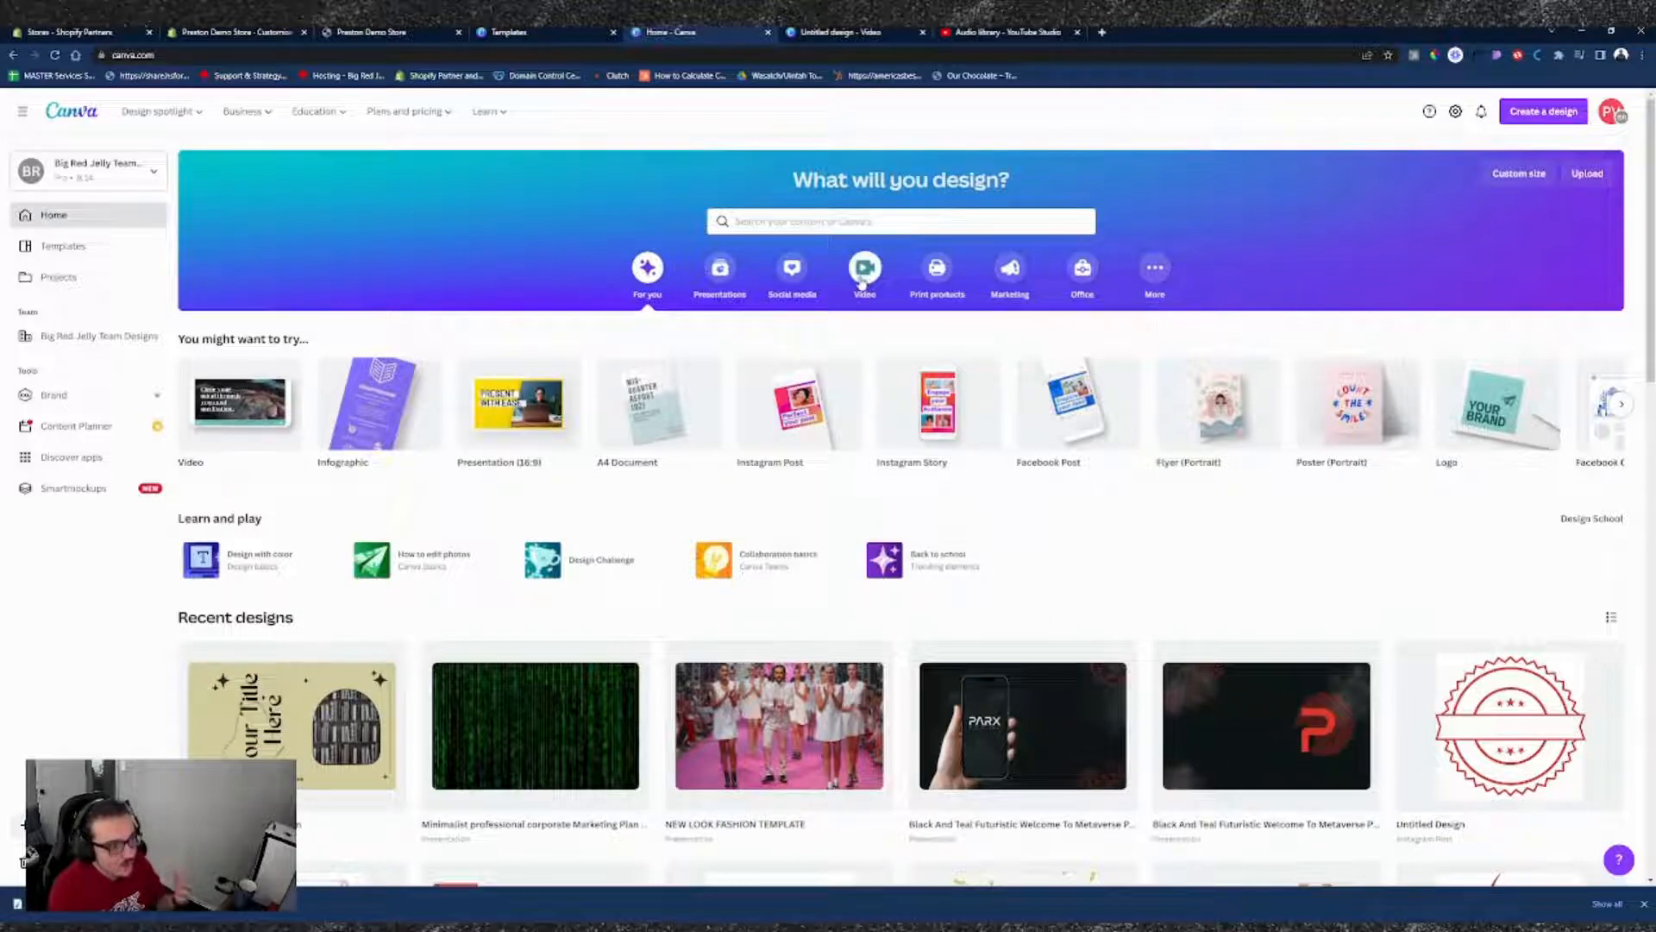
- Create a blank YouTube Video design from the video formats and close the other untitled design's browser tab
{"action": "left_click", "coordinate": [861, 284]}
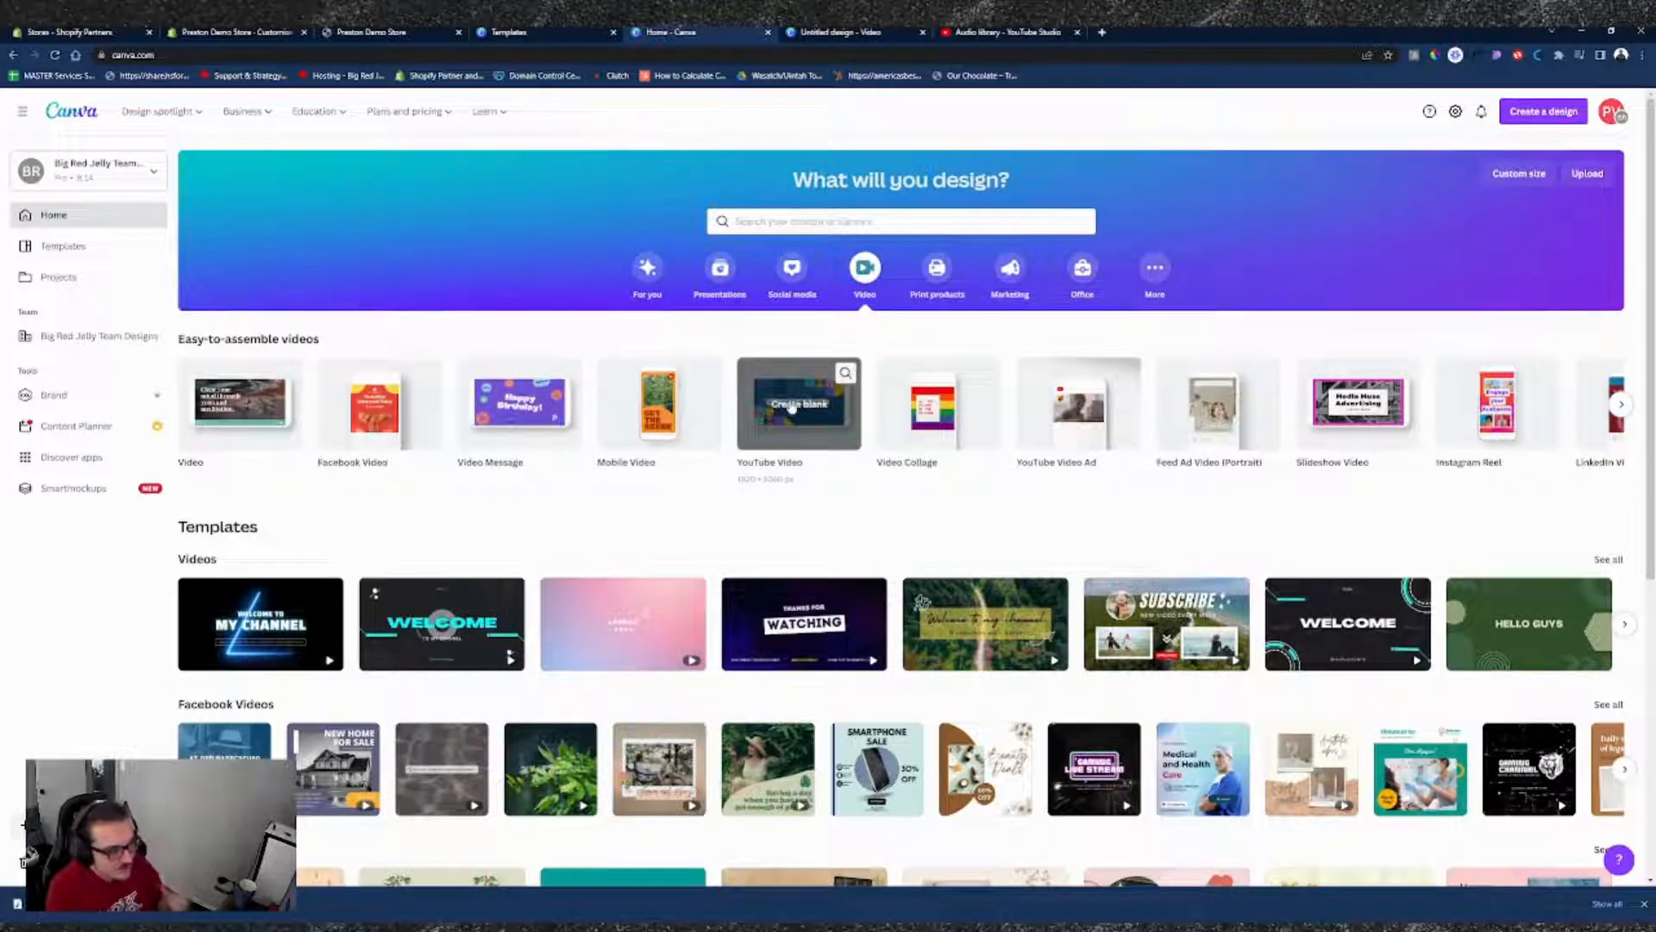
{"action": "scroll", "coordinate": [792, 409], "scroll_direction": "down", "scroll_amount": 5}
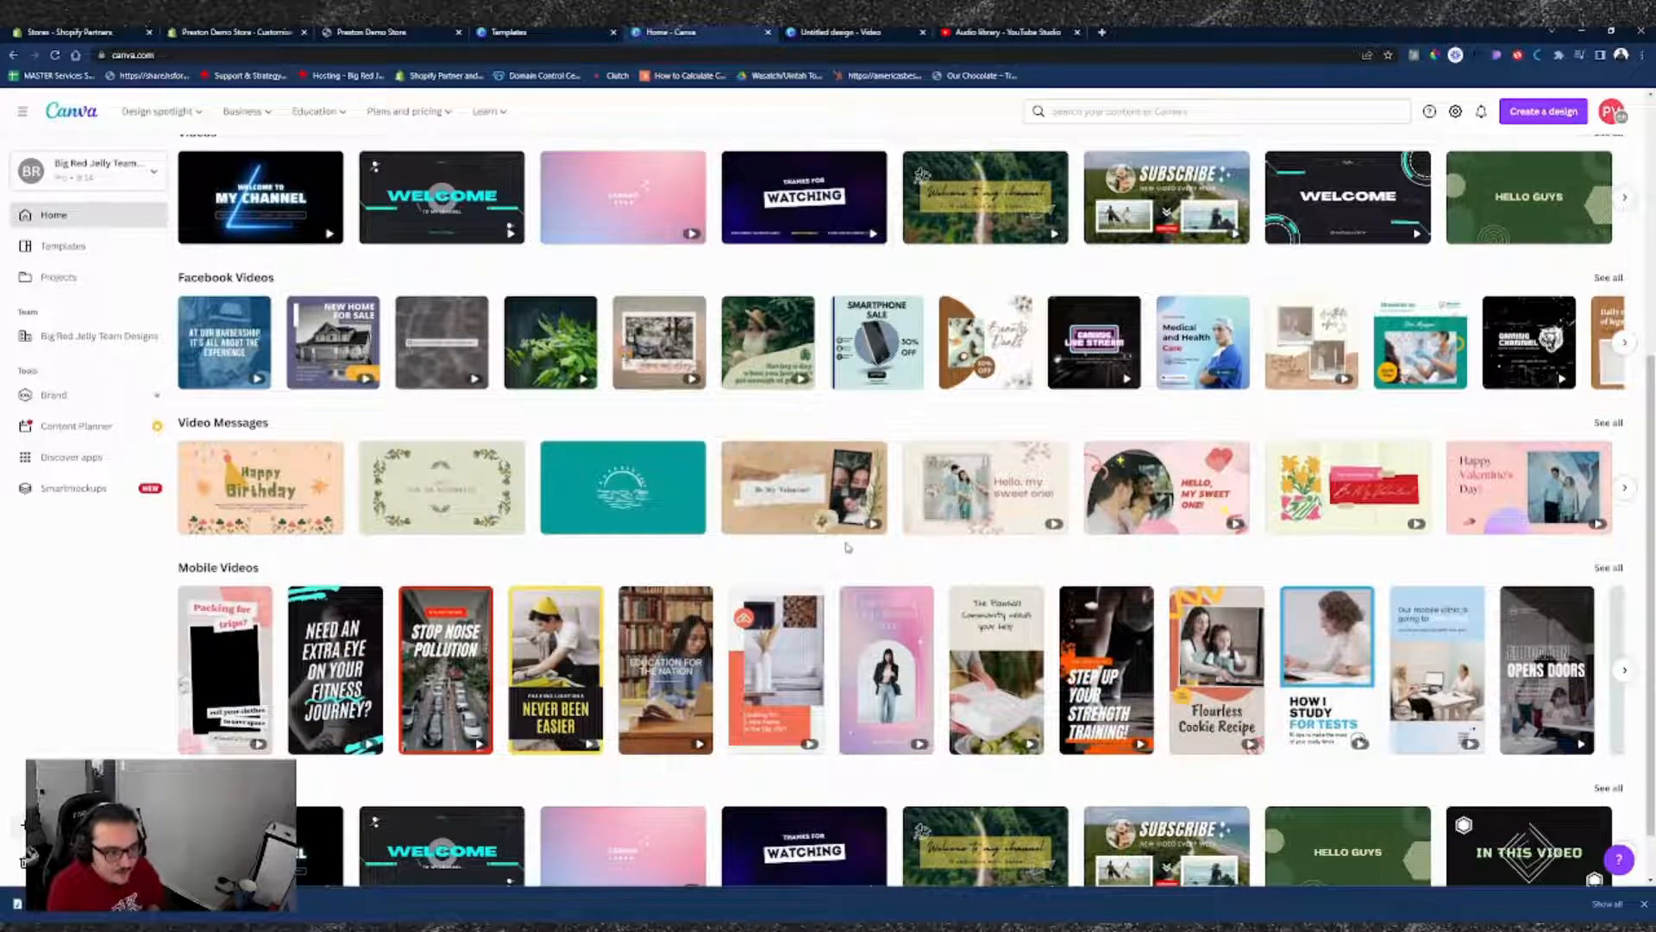
{"action": "scroll", "coordinate": [777, 452], "scroll_direction": "up", "scroll_amount": 4}
{"action": "scroll", "coordinate": [281, 530], "scroll_direction": "down", "scroll_amount": 1}
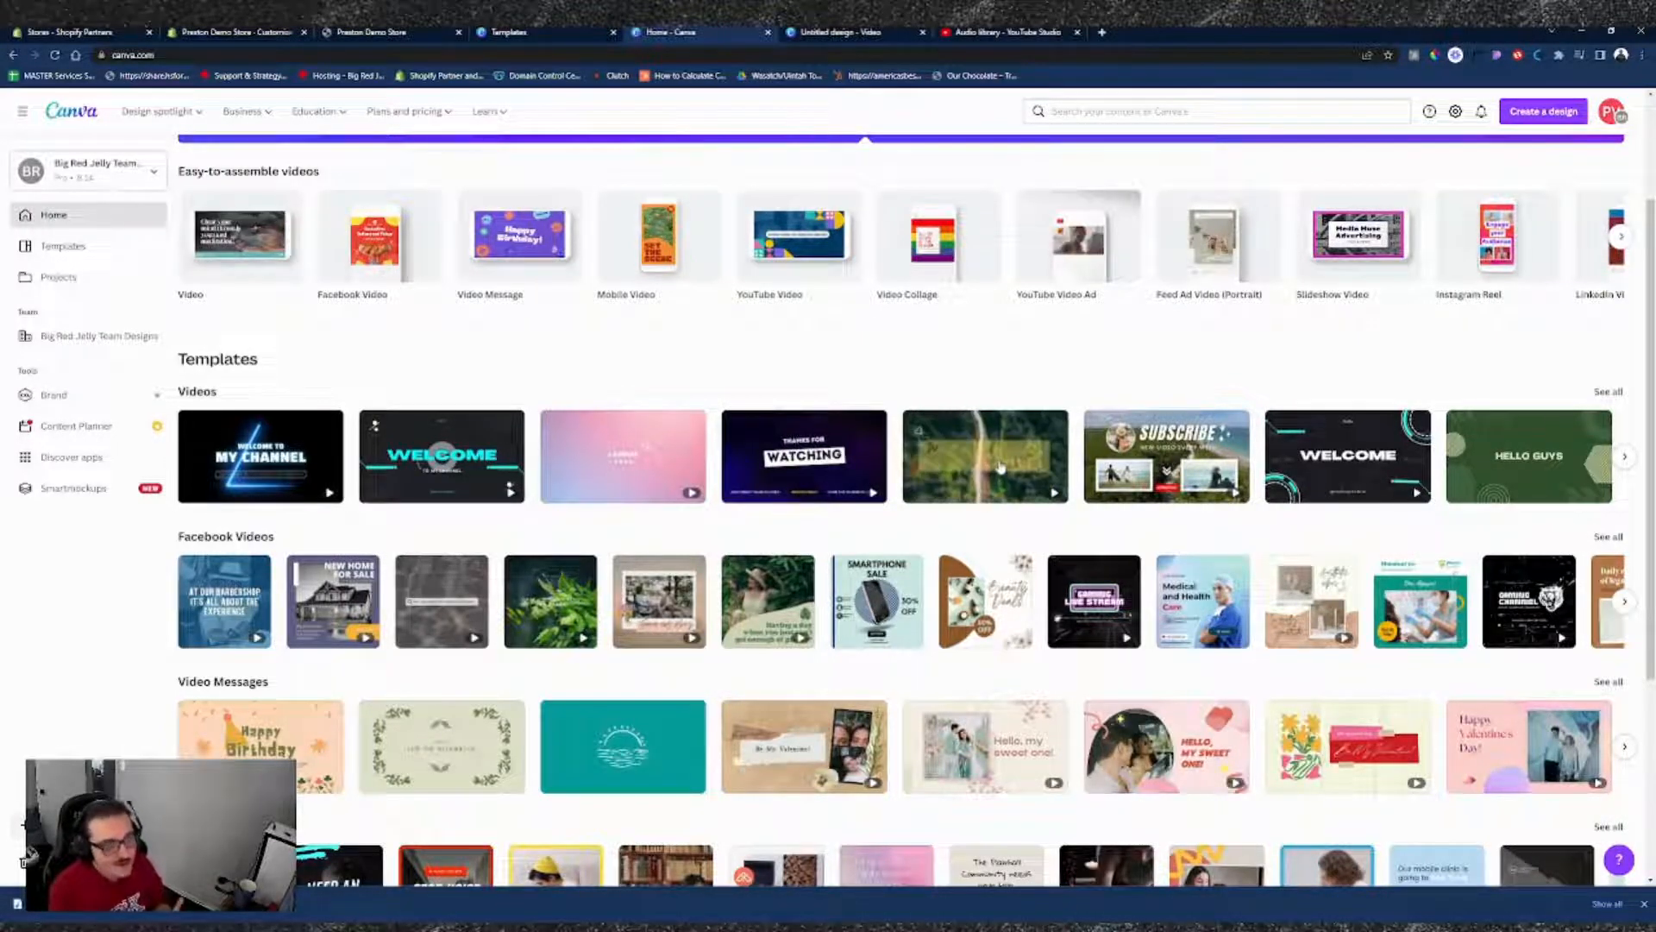
{"action": "left_click", "coordinate": [811, 241]}
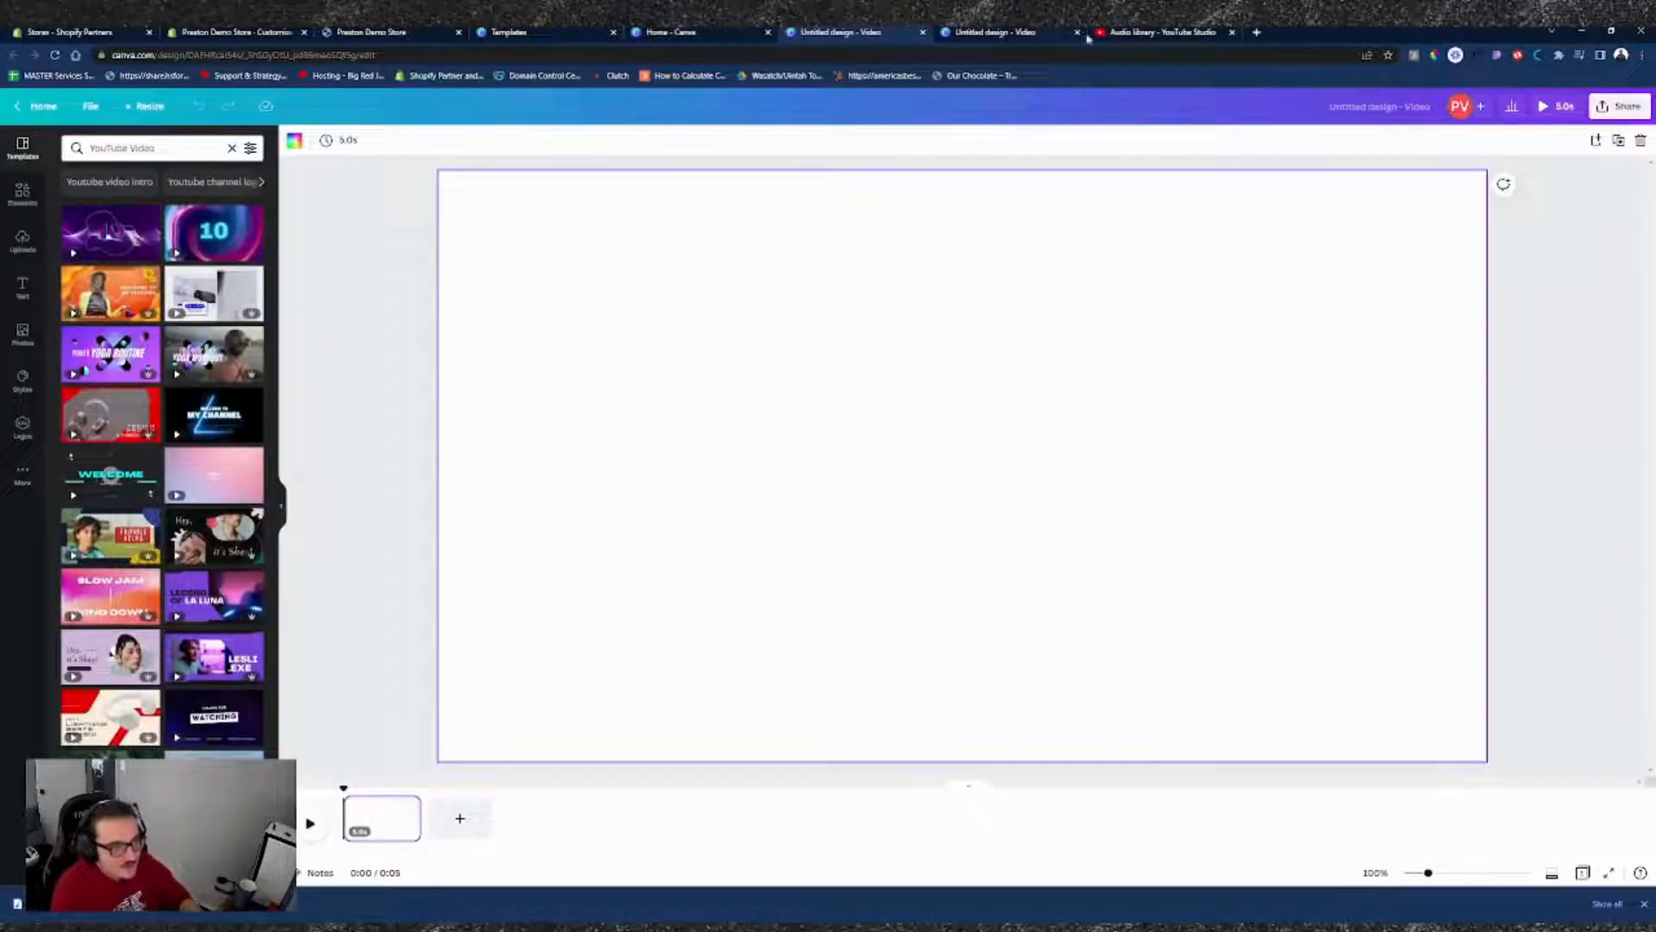
{"action": "left_click", "coordinate": [1076, 32]}
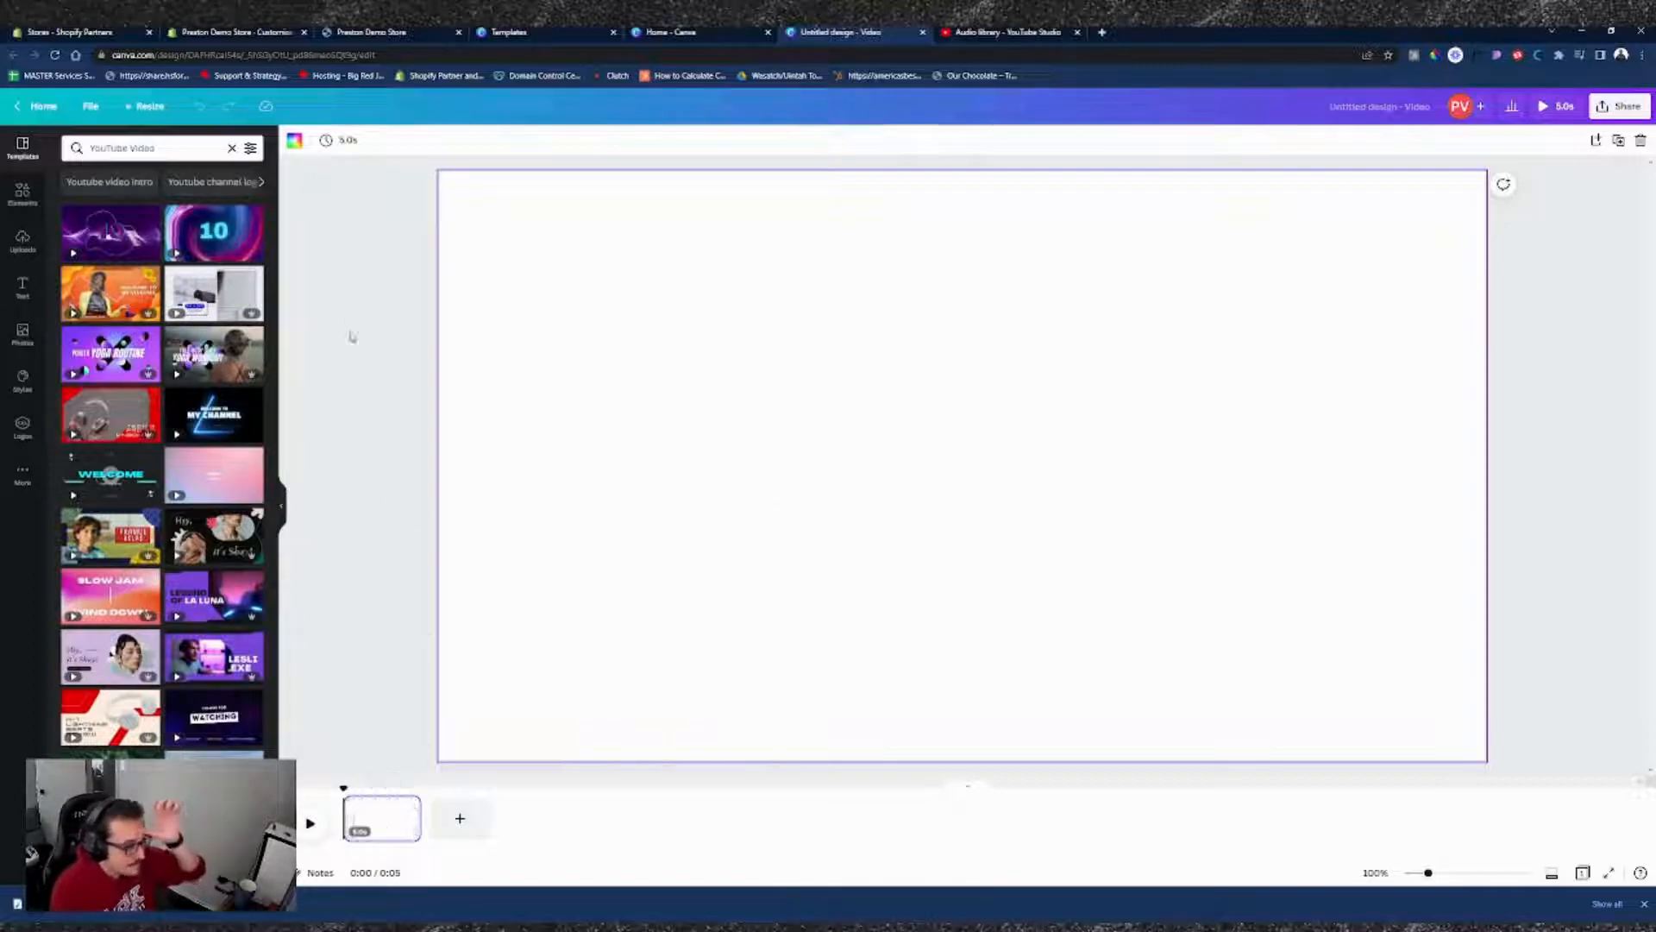
- Add the uploaded 11:28 screen recording to the page and enlarge it to fill the full 1920 x 1080 frame
{"action": "left_click", "coordinate": [22, 240]}
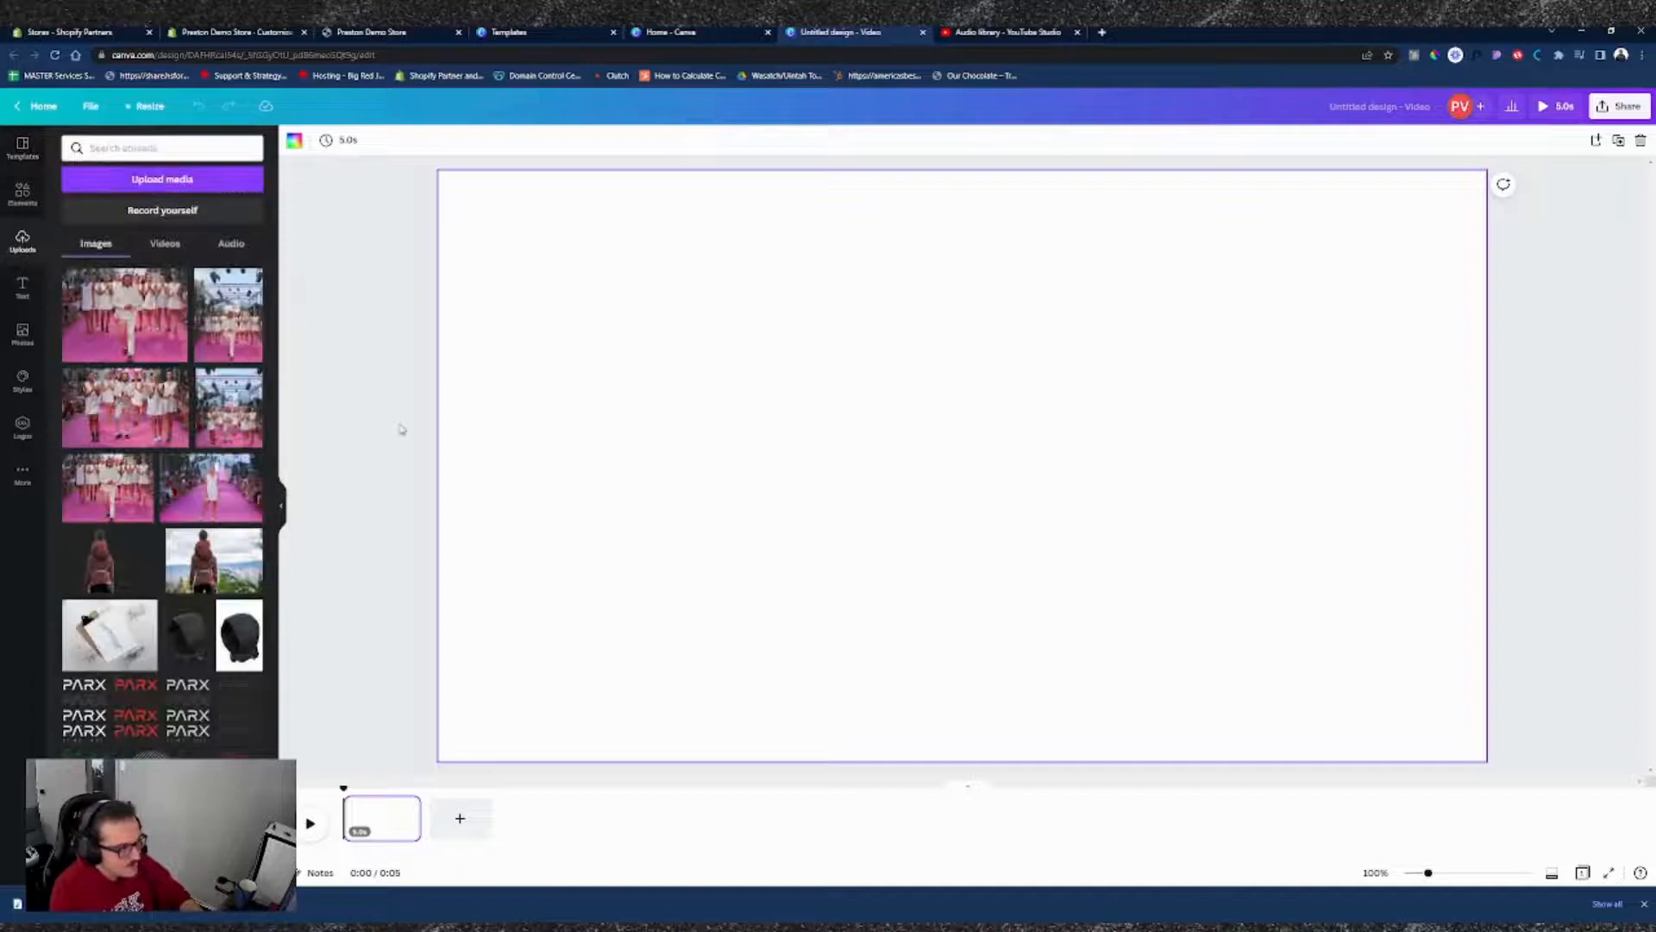
{"action": "left_click", "coordinate": [165, 244]}
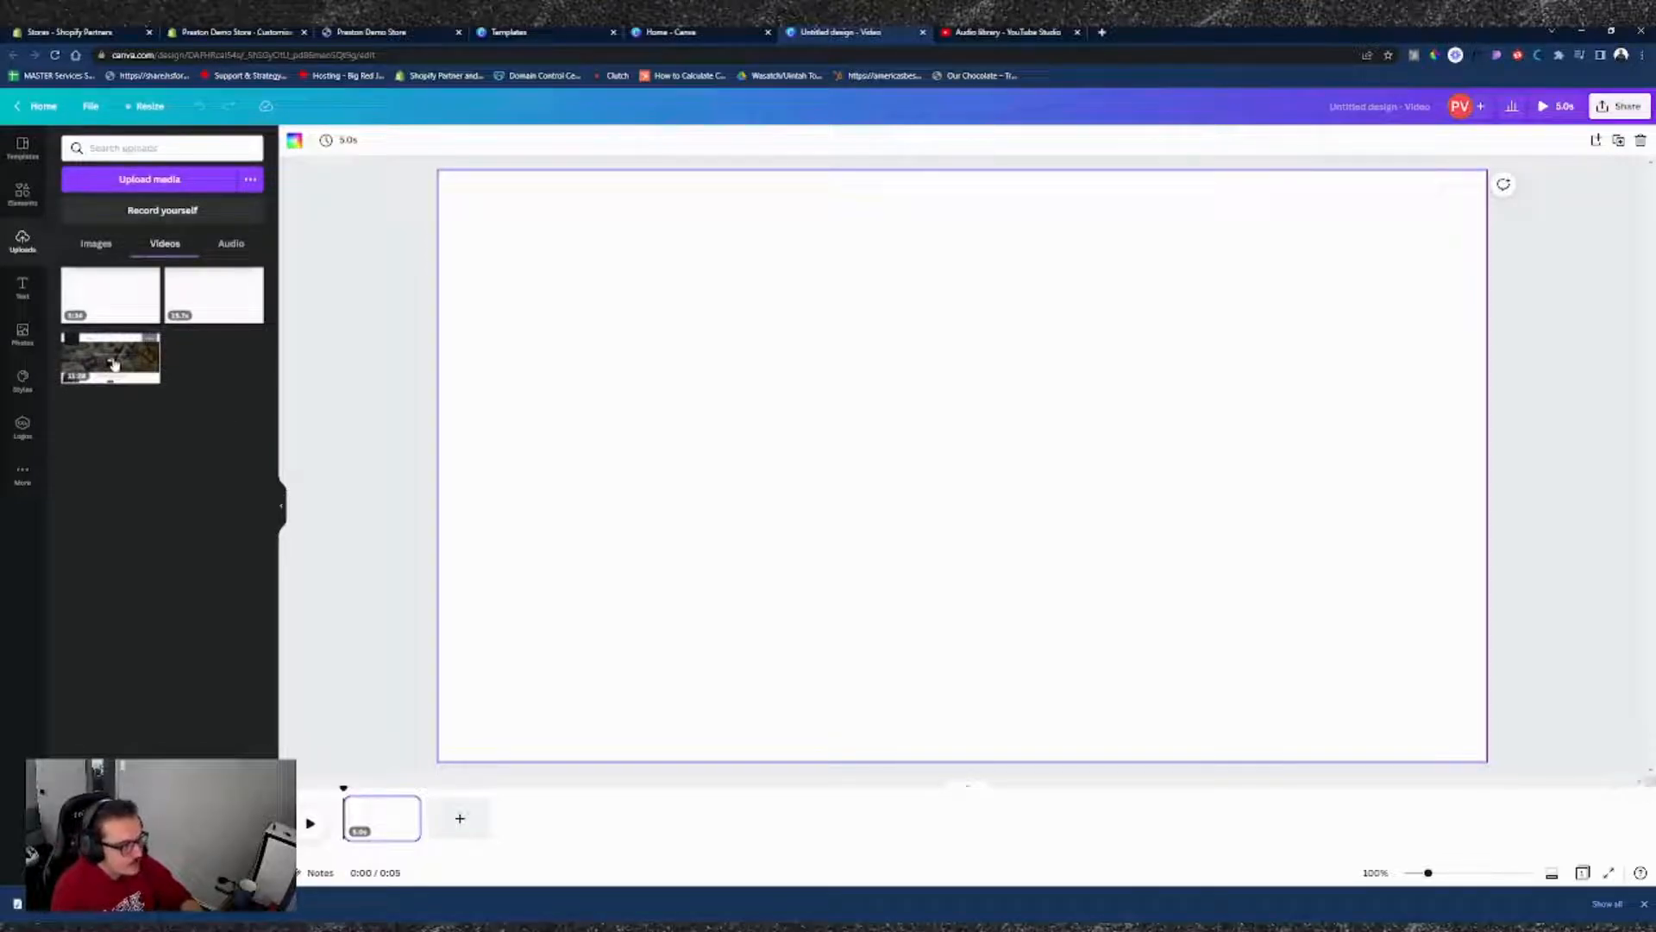
{"action": "left_click_drag", "start_coordinate": [439, 470], "coordinate": [818, 503]}
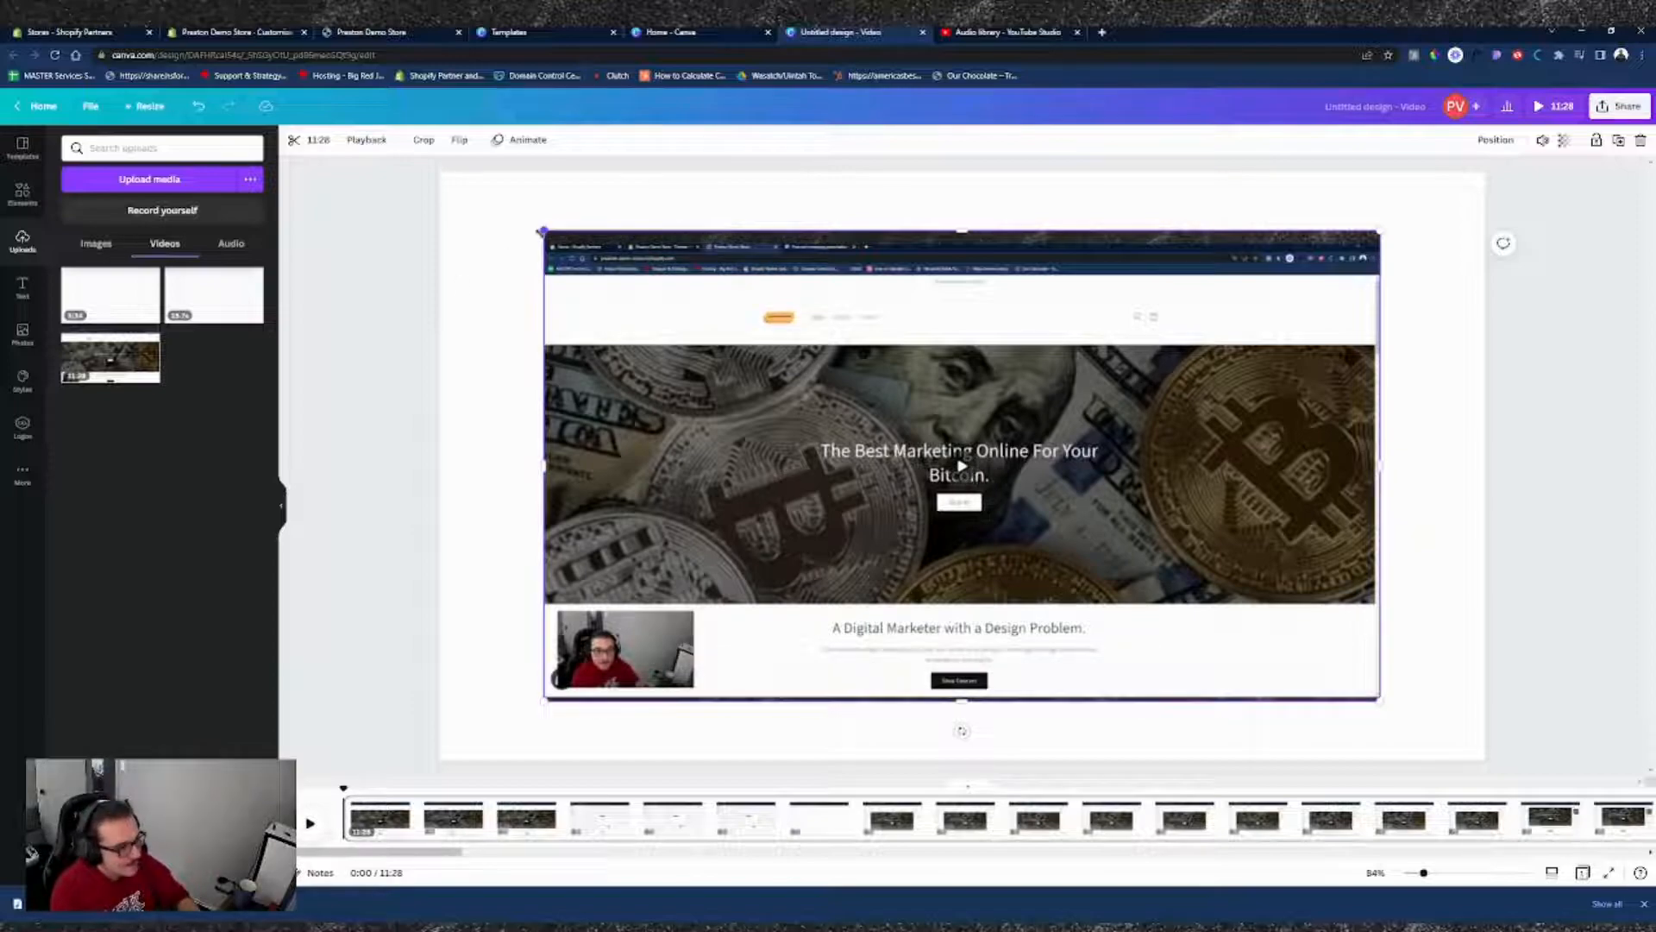
{"action": "left_click_drag", "start_coordinate": [545, 231], "coordinate": [436, 179]}
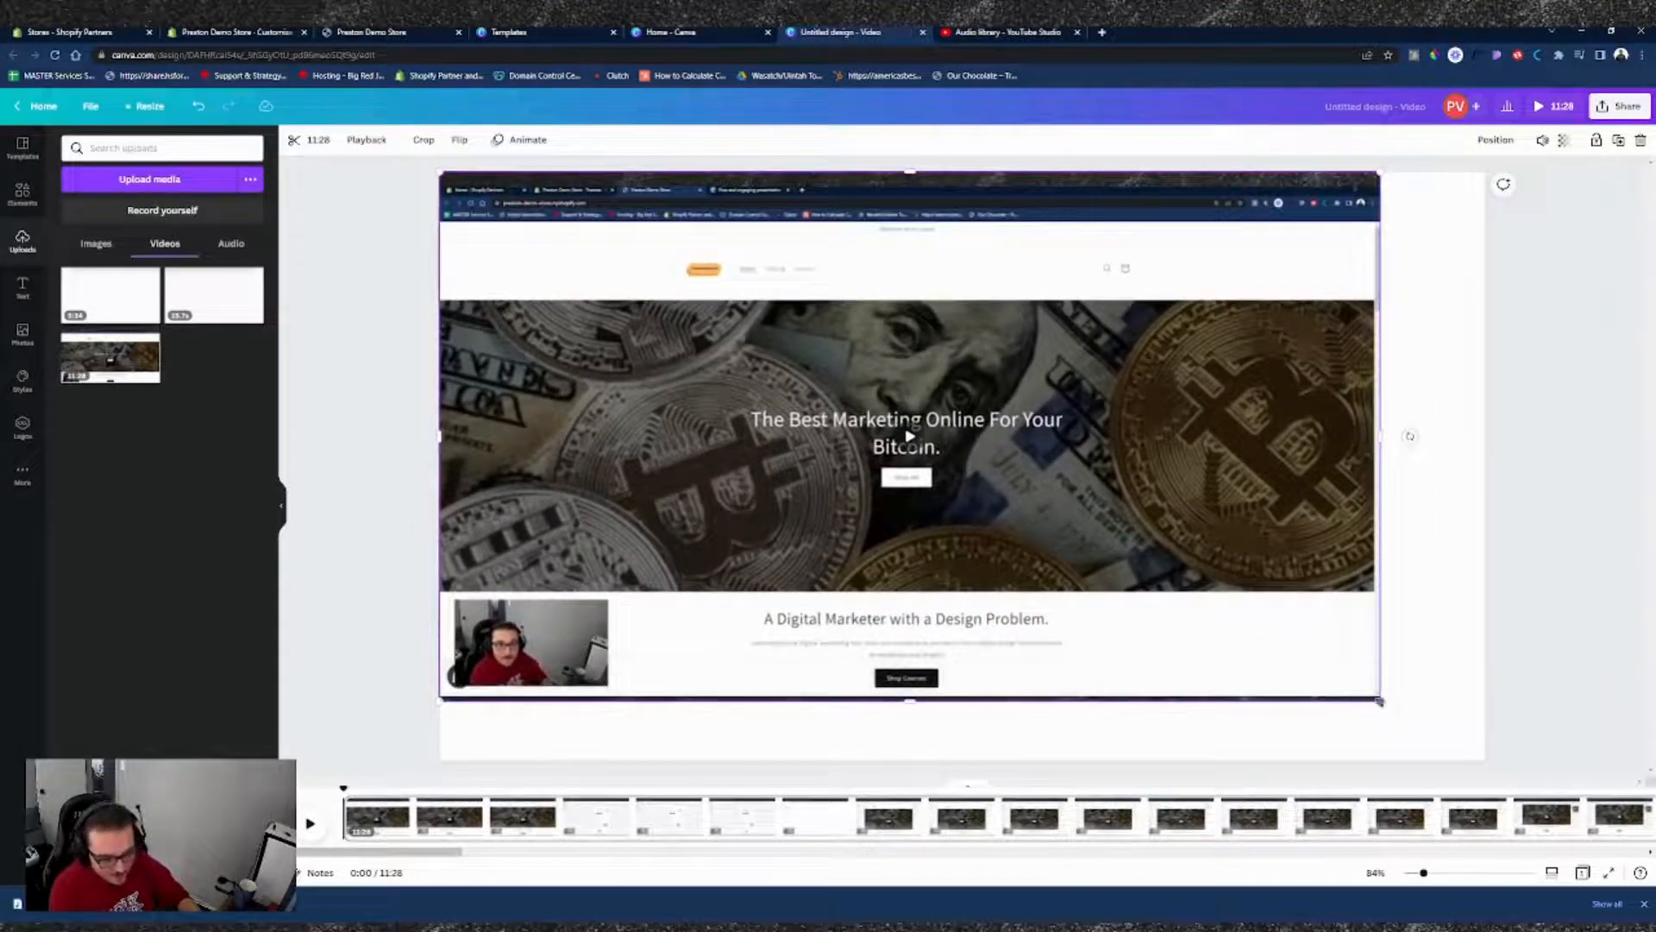
{"action": "left_click_drag", "start_coordinate": [1380, 700], "coordinate": [1486, 758]}
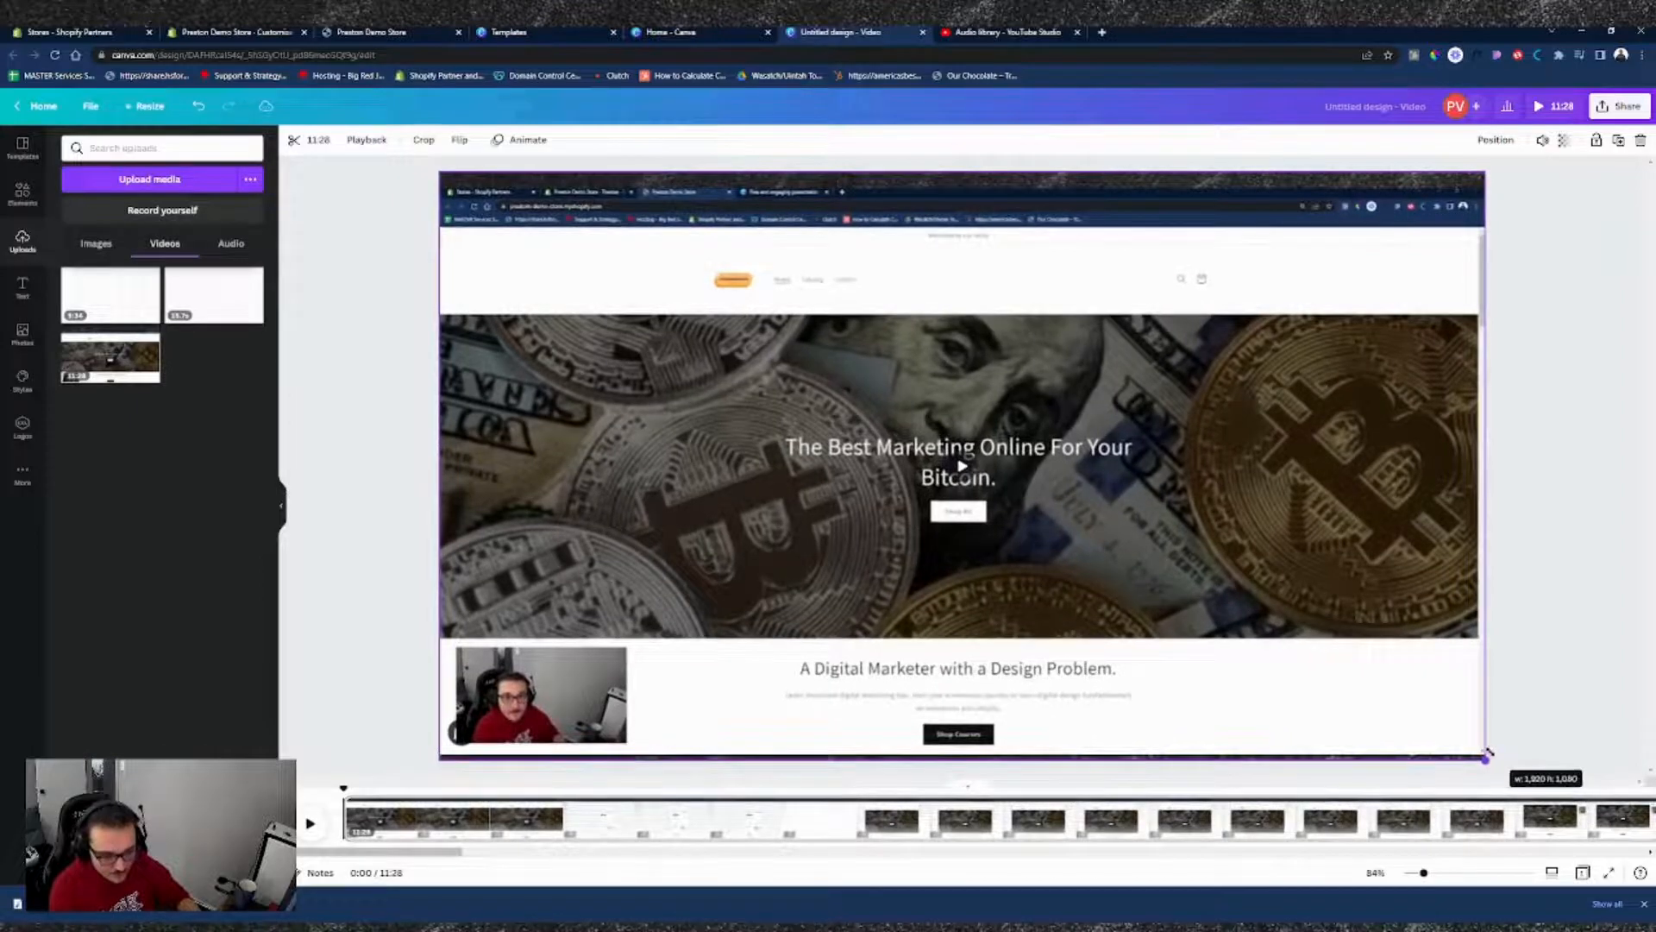
{"action": "left_click", "coordinate": [1549, 716]}
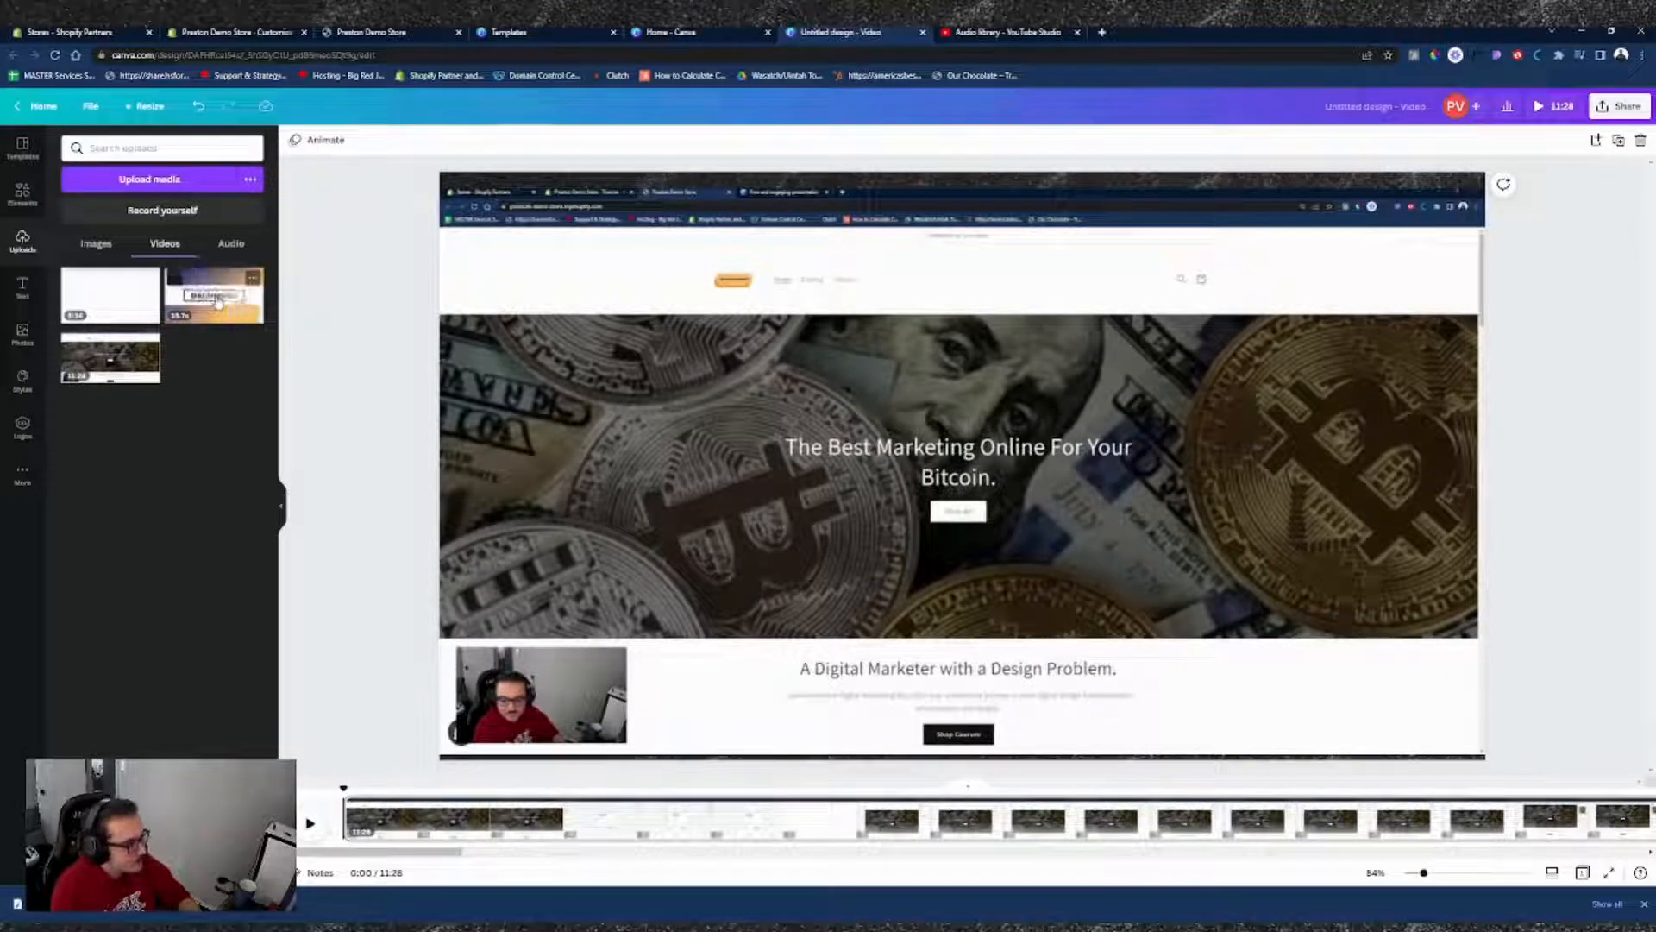
- Add a new page after the recording, insert the uploaded 15.7 s intro video and enlarge it to fill the page
{"action": "left_click_drag", "start_coordinate": [458, 853], "coordinate": [1596, 850]}
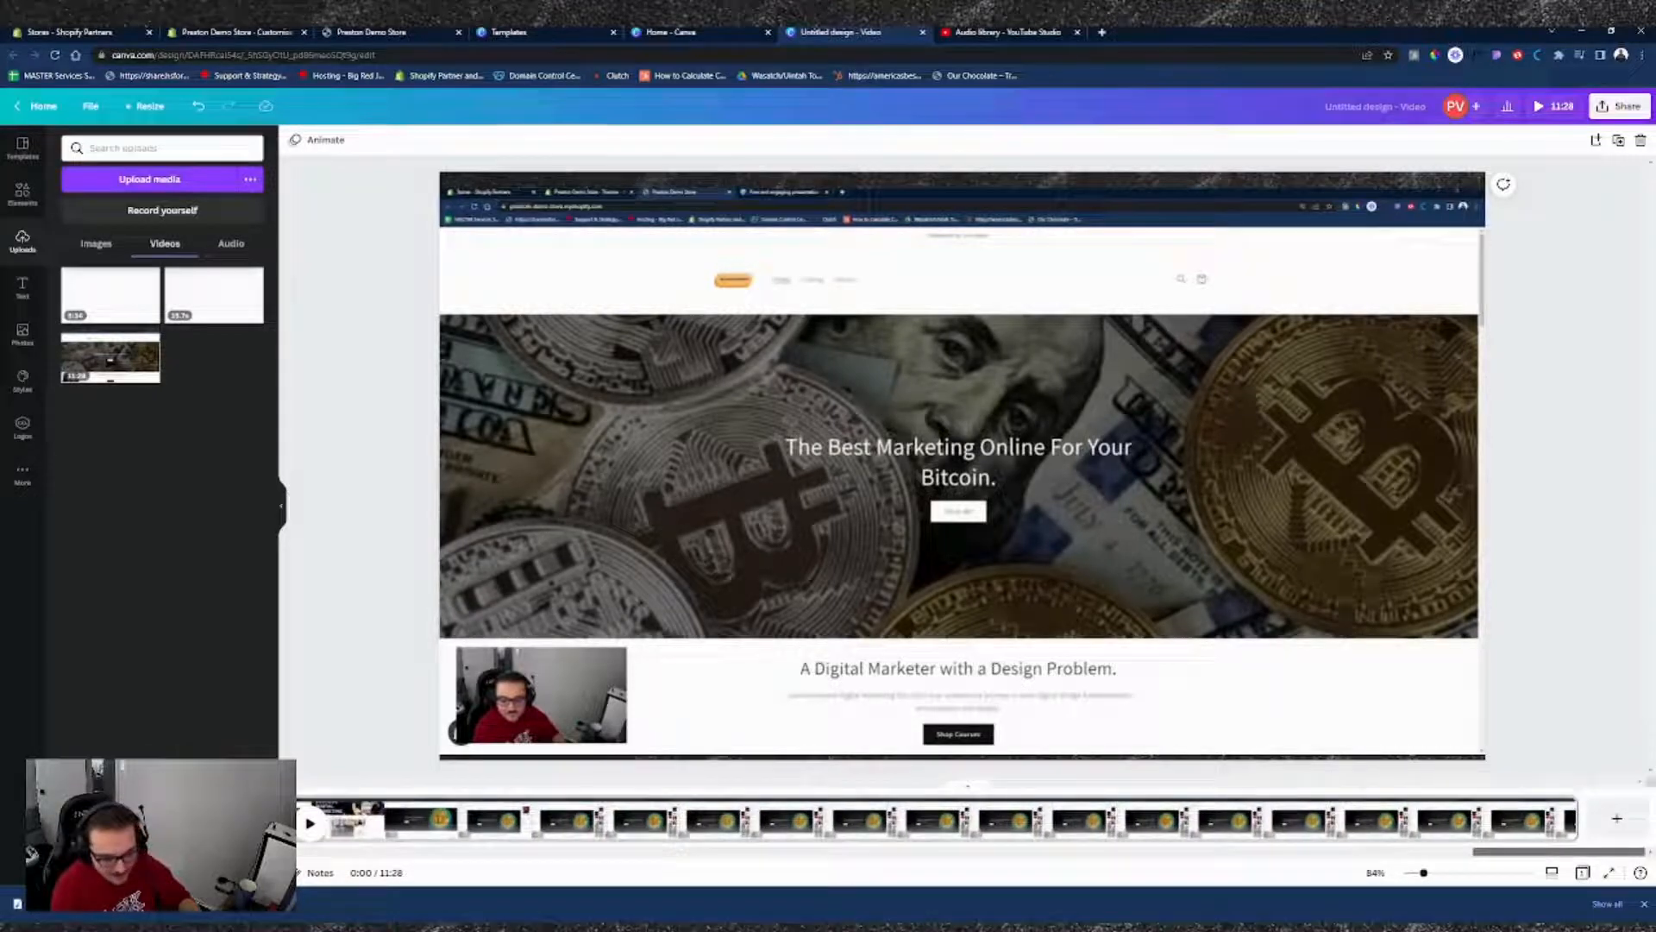
{"action": "left_click", "coordinate": [1620, 824]}
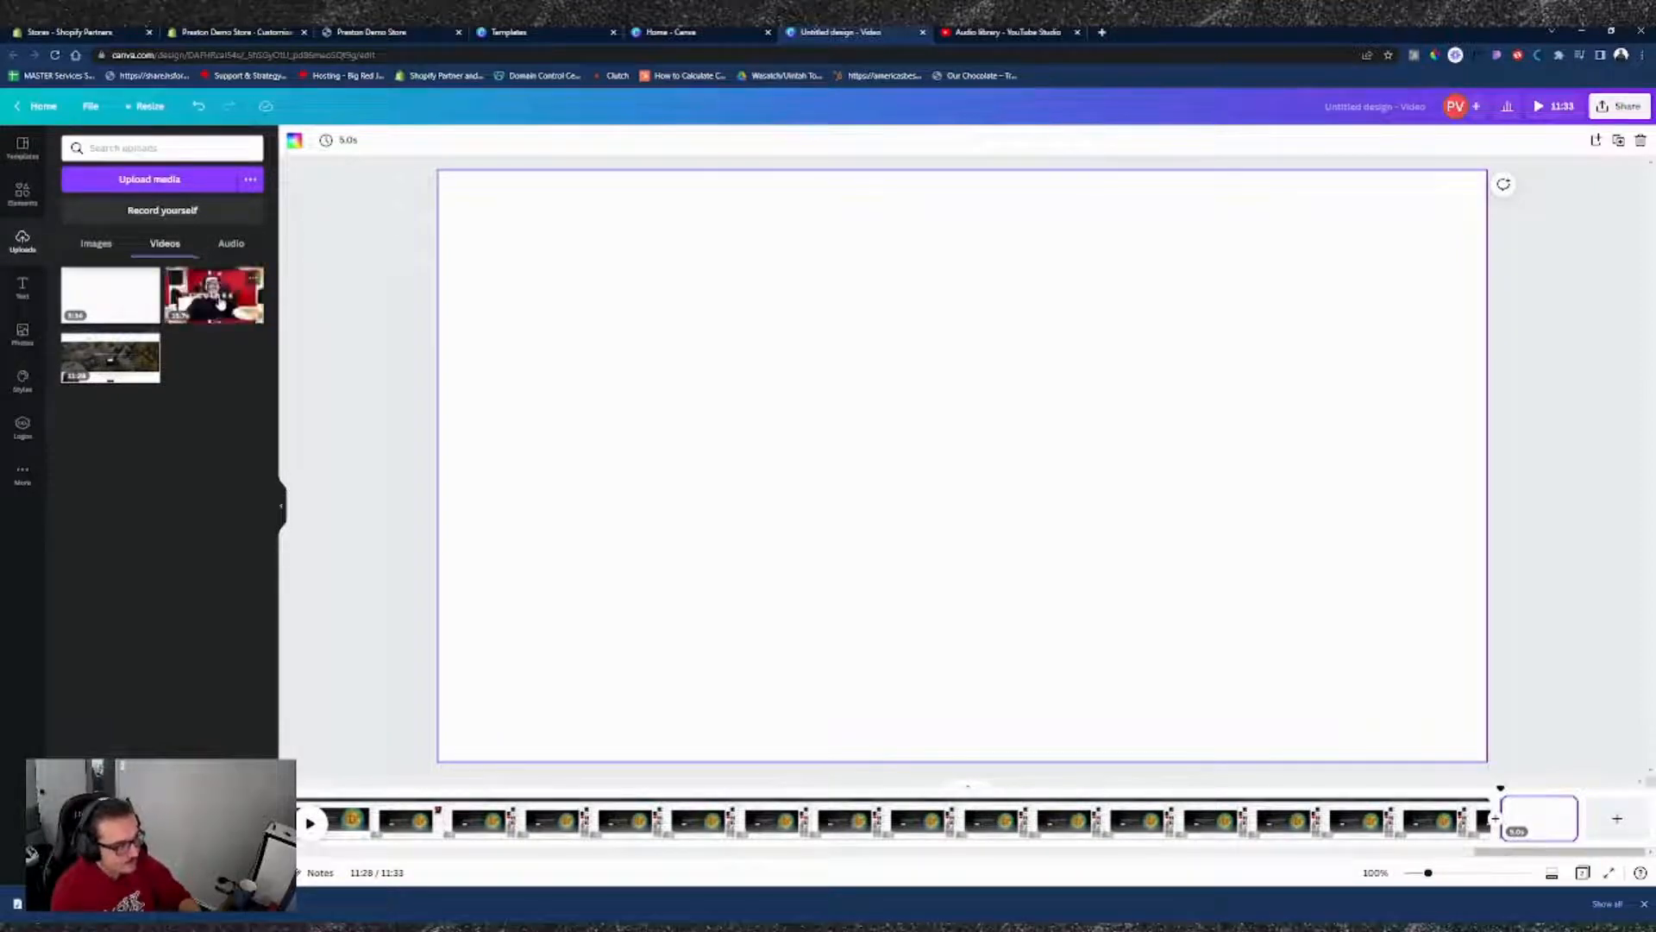
{"action": "left_click", "coordinate": [221, 302]}
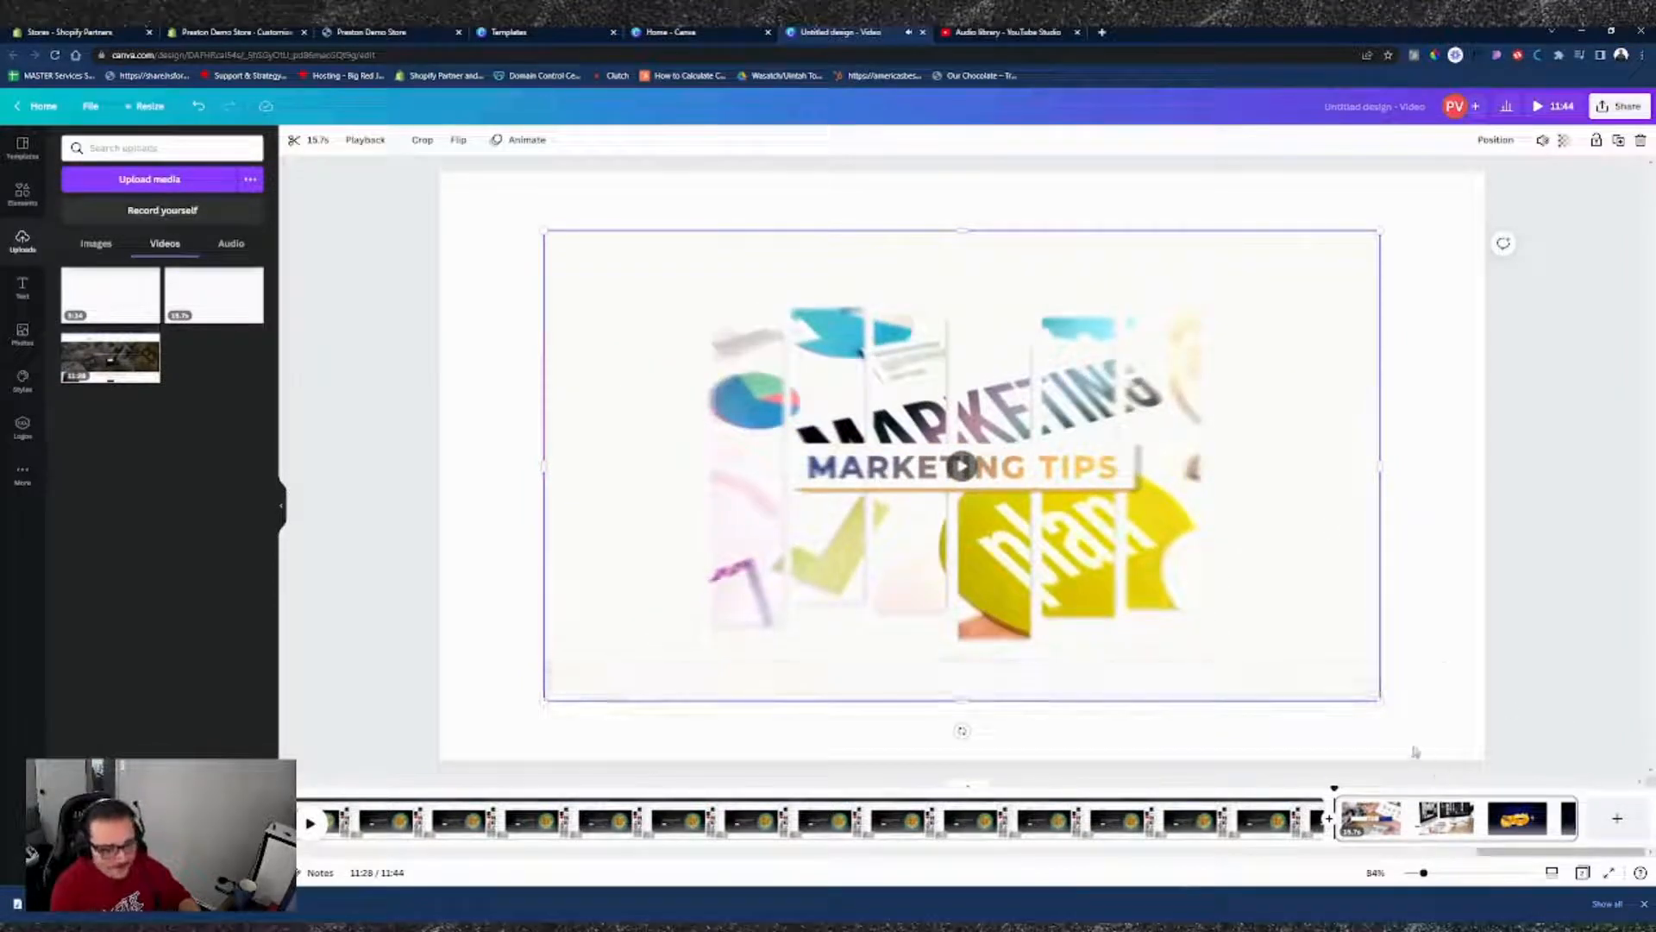
{"action": "left_click_drag", "start_coordinate": [1384, 710], "coordinate": [1484, 750]}
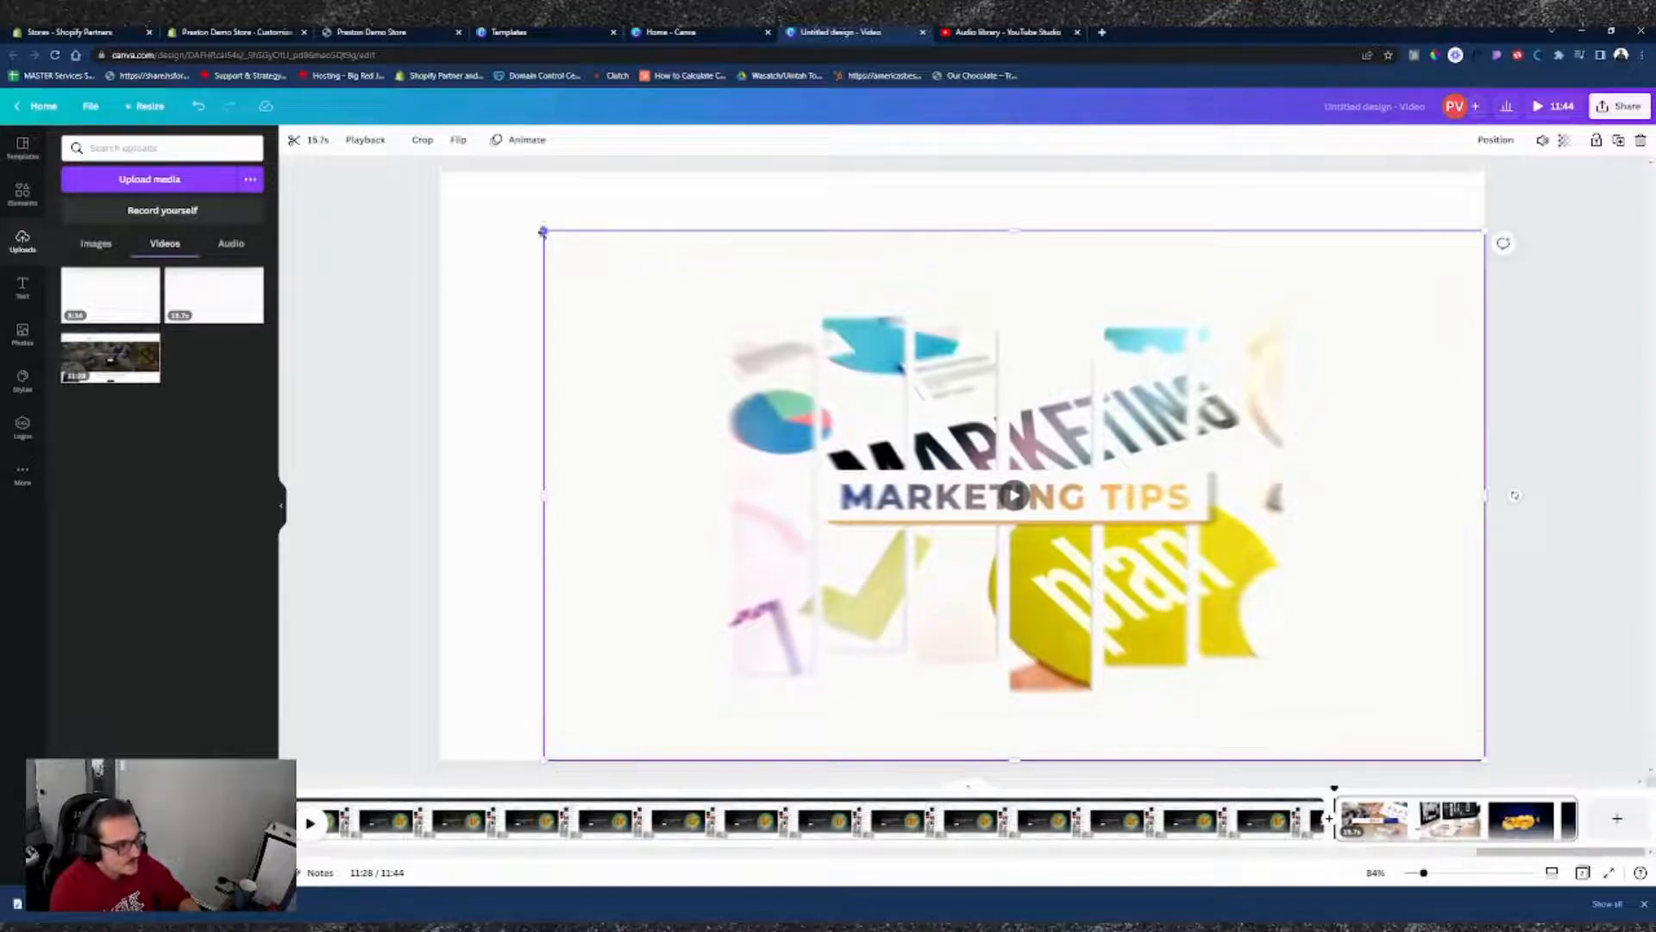
{"action": "left_click_drag", "start_coordinate": [544, 231], "coordinate": [419, 193]}
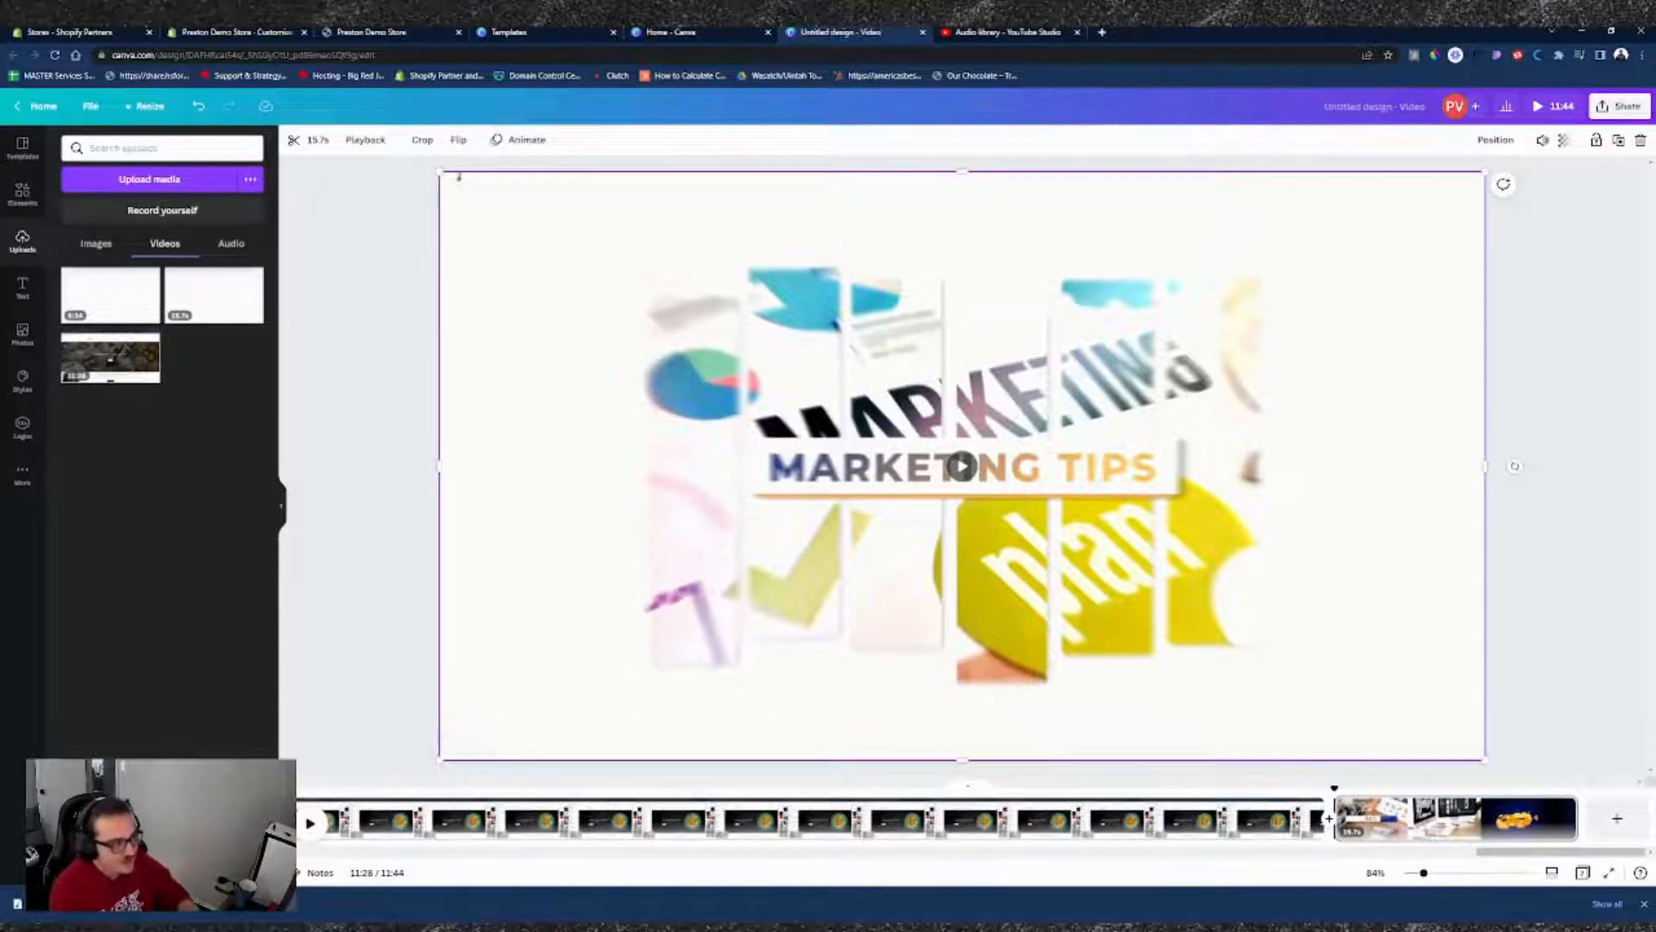
{"action": "left_click_drag", "start_coordinate": [443, 173], "coordinate": [516, 241]}
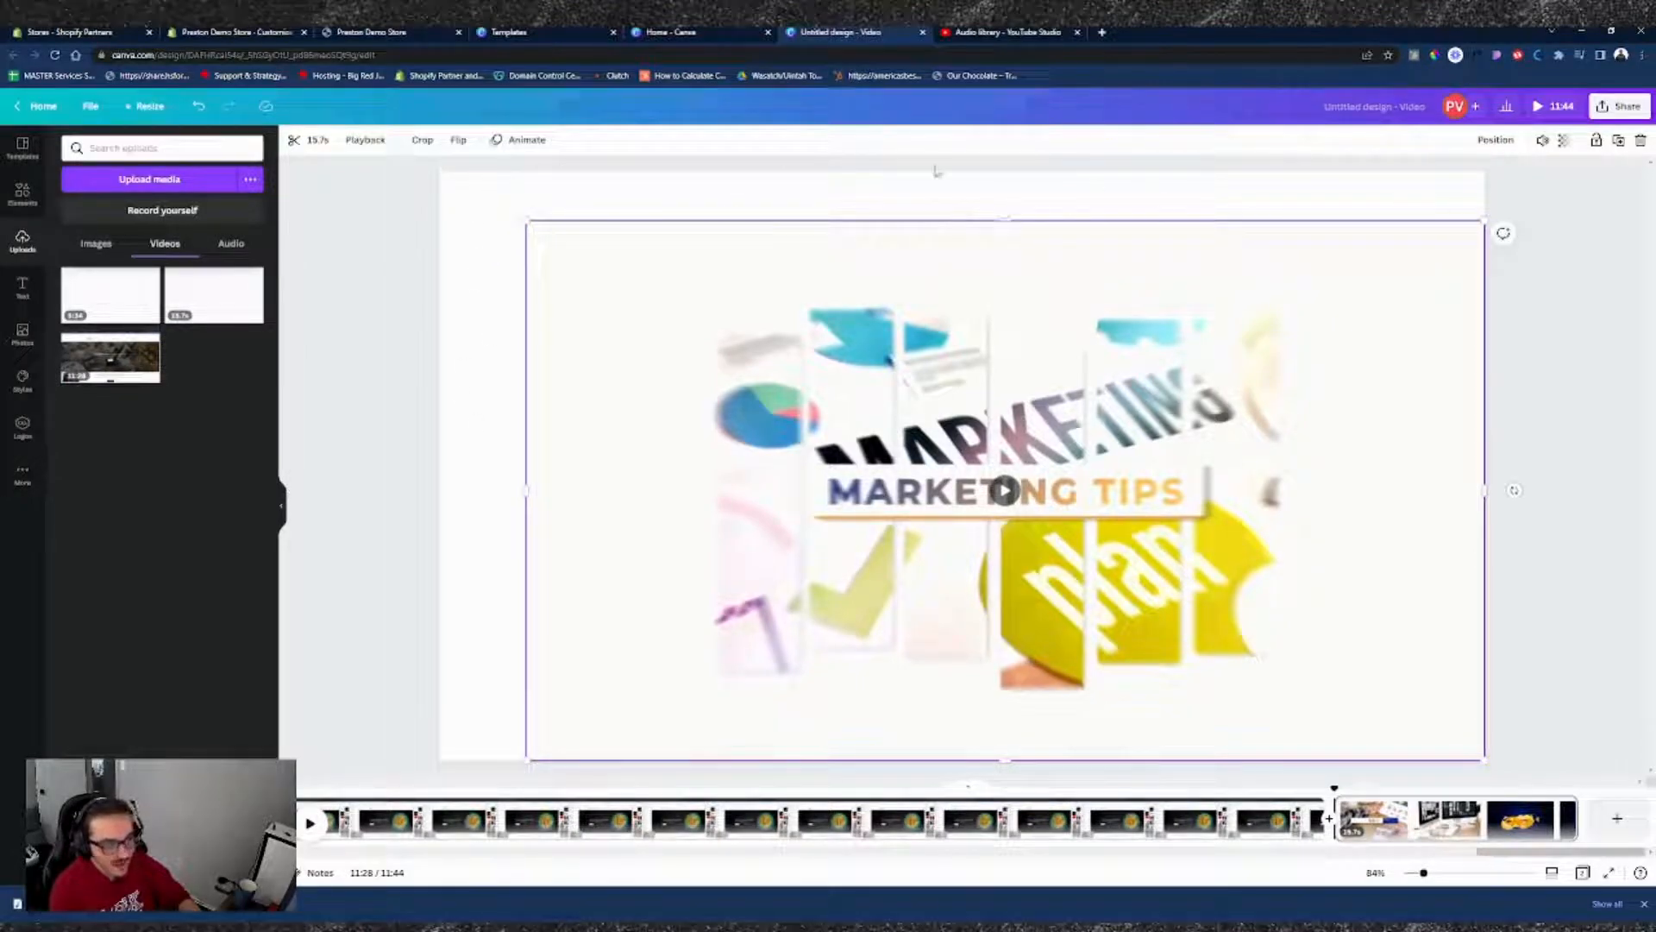
{"action": "left_click_drag", "start_coordinate": [528, 220], "coordinate": [435, 183]}
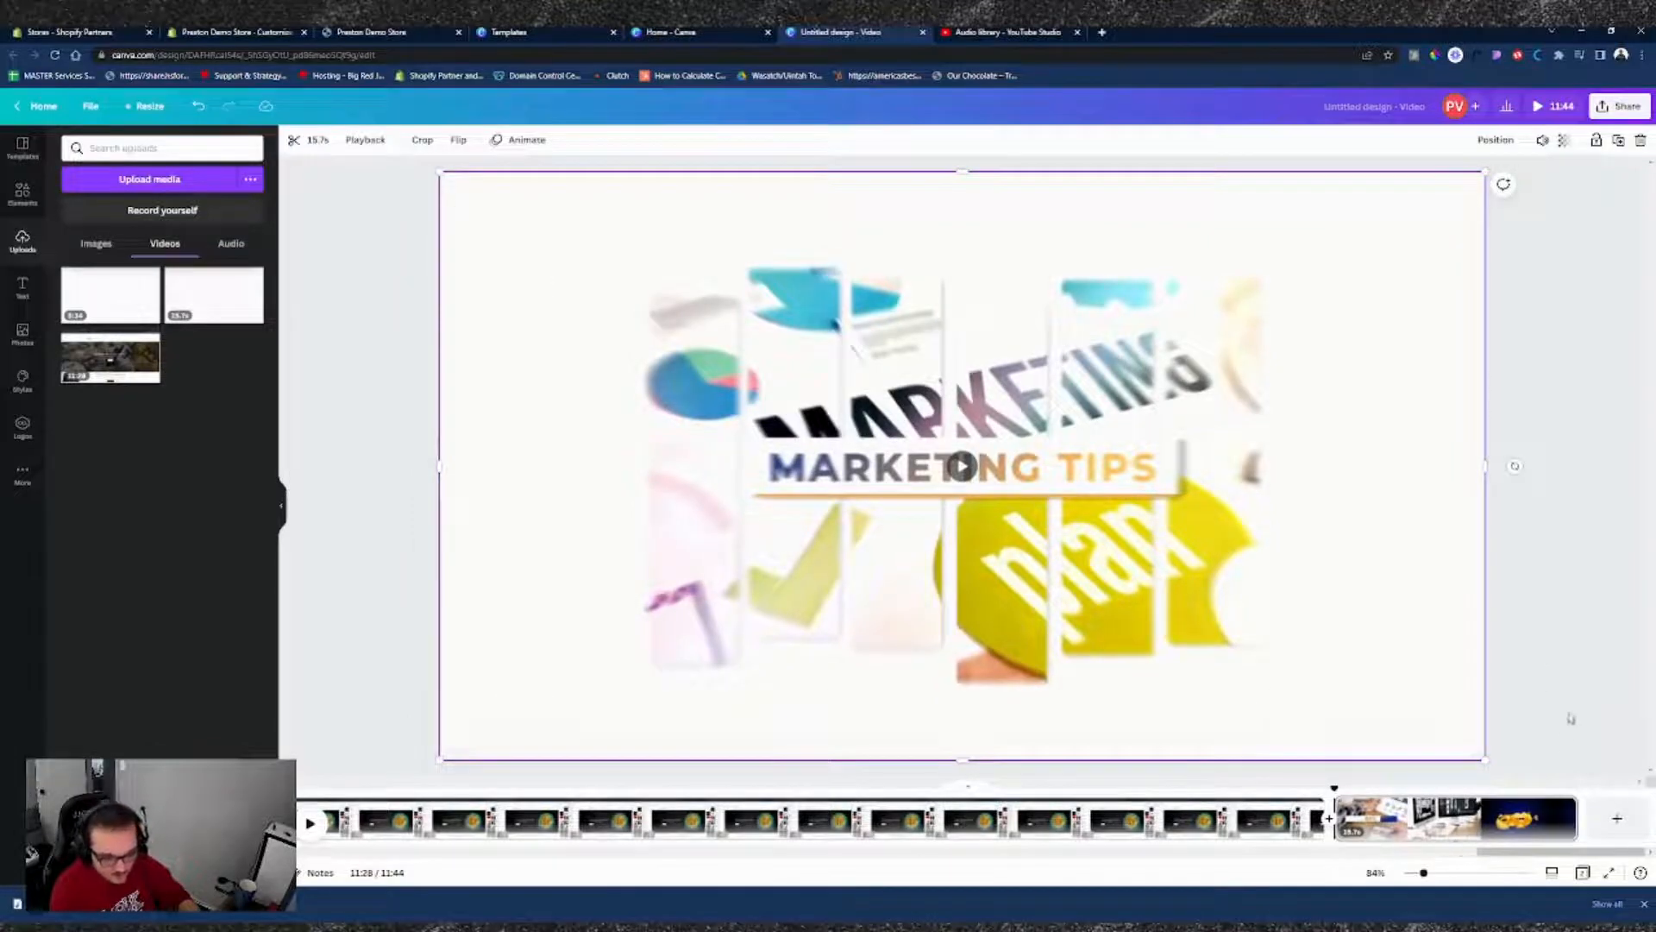
{"action": "key", "text": "Delete"}
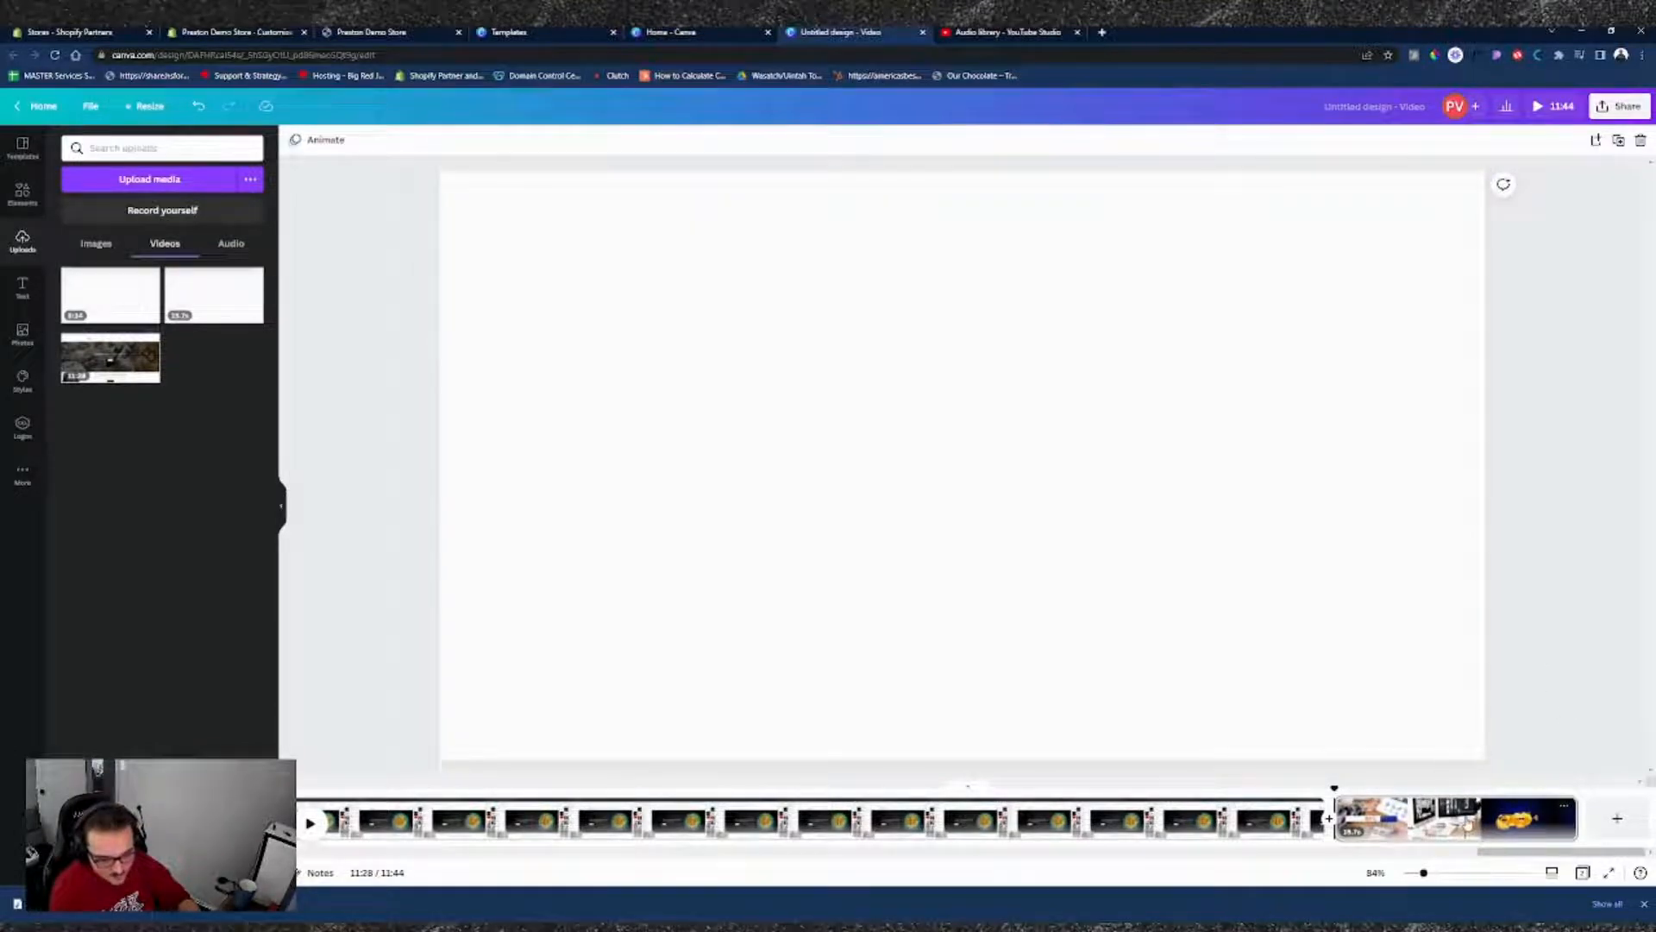
- Move the intro page to the start of the timeline, ahead of the screen recording
{"action": "left_click", "coordinate": [1467, 824]}
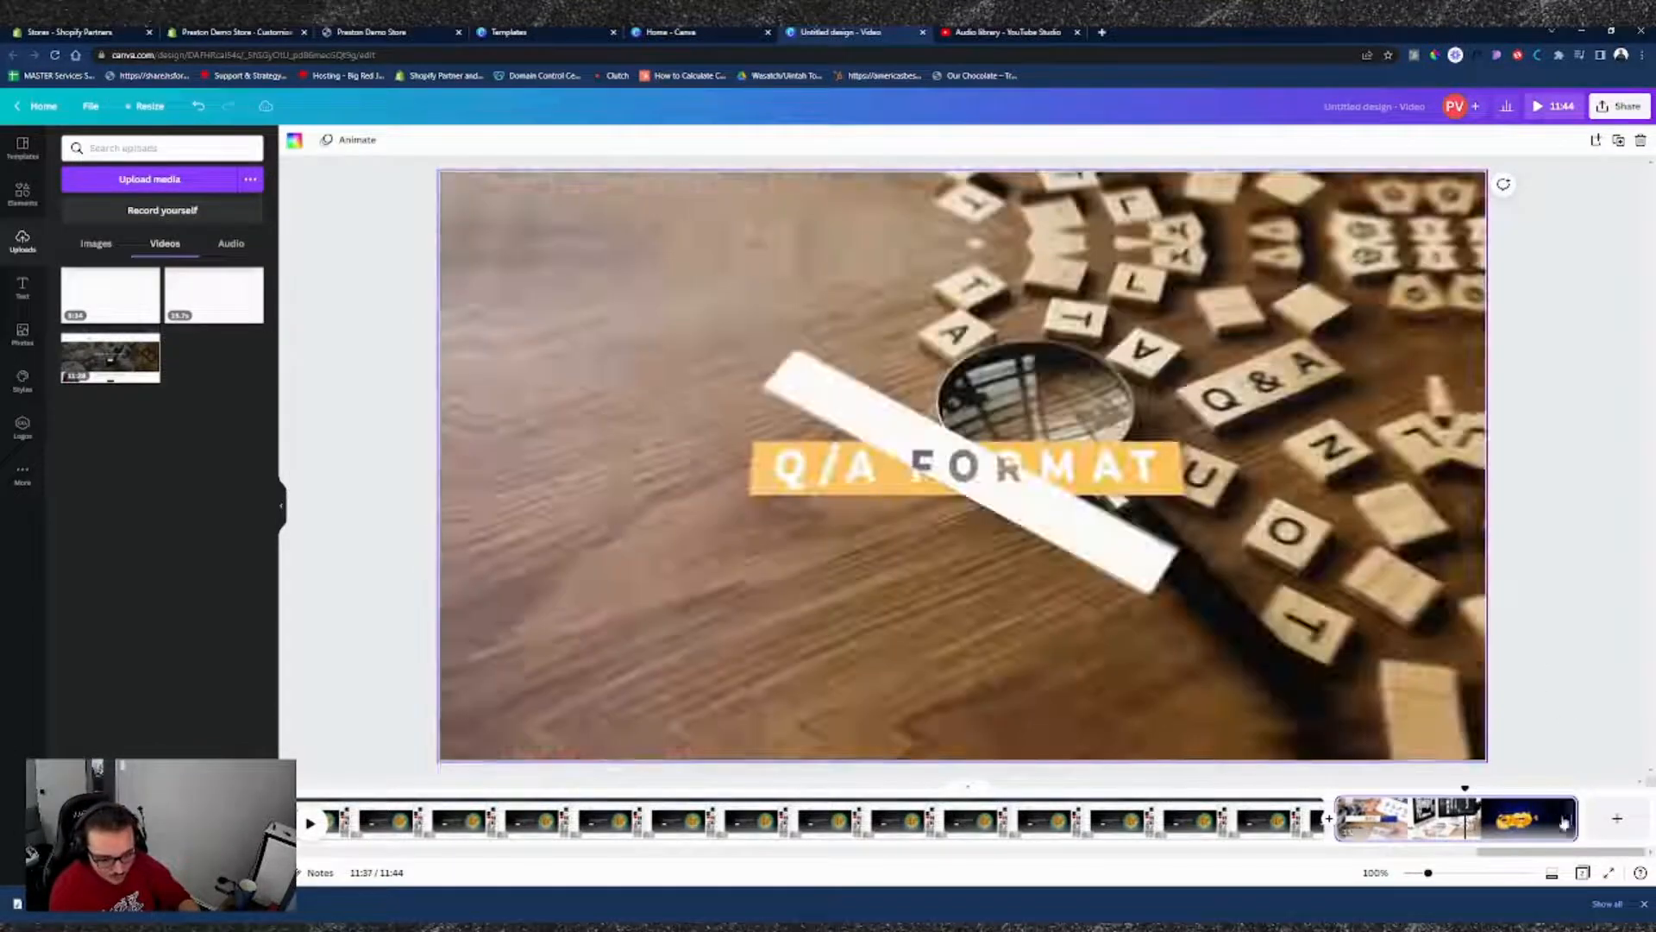
{"action": "left_click", "coordinate": [1516, 829]}
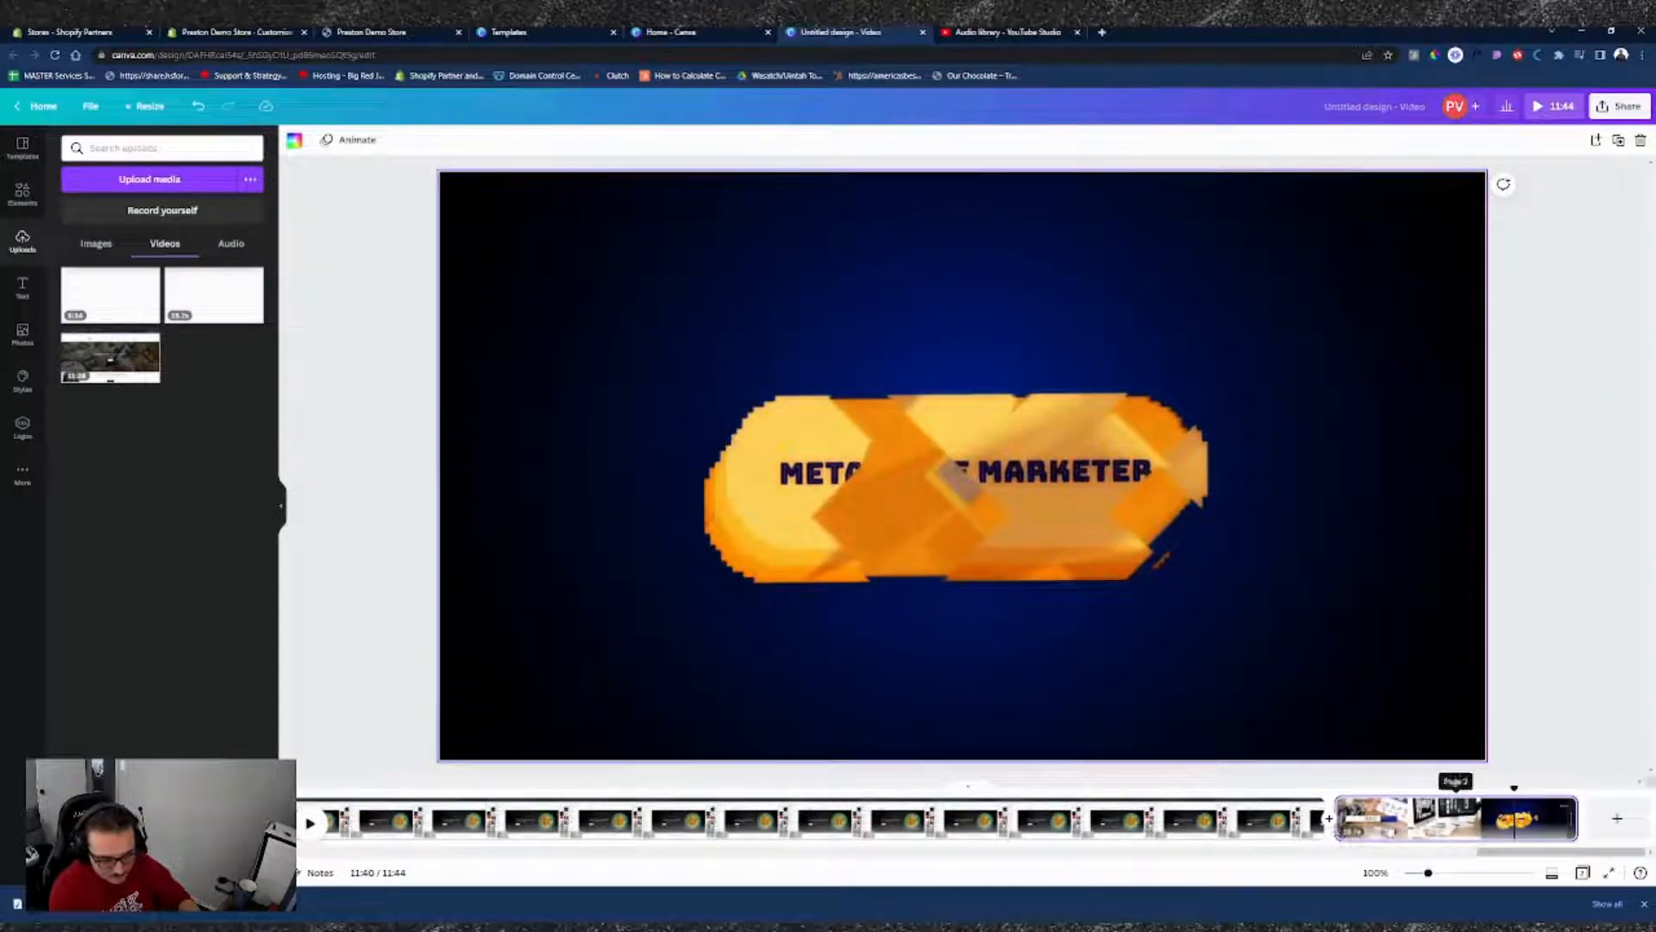
{"action": "left_click", "coordinate": [1431, 777]}
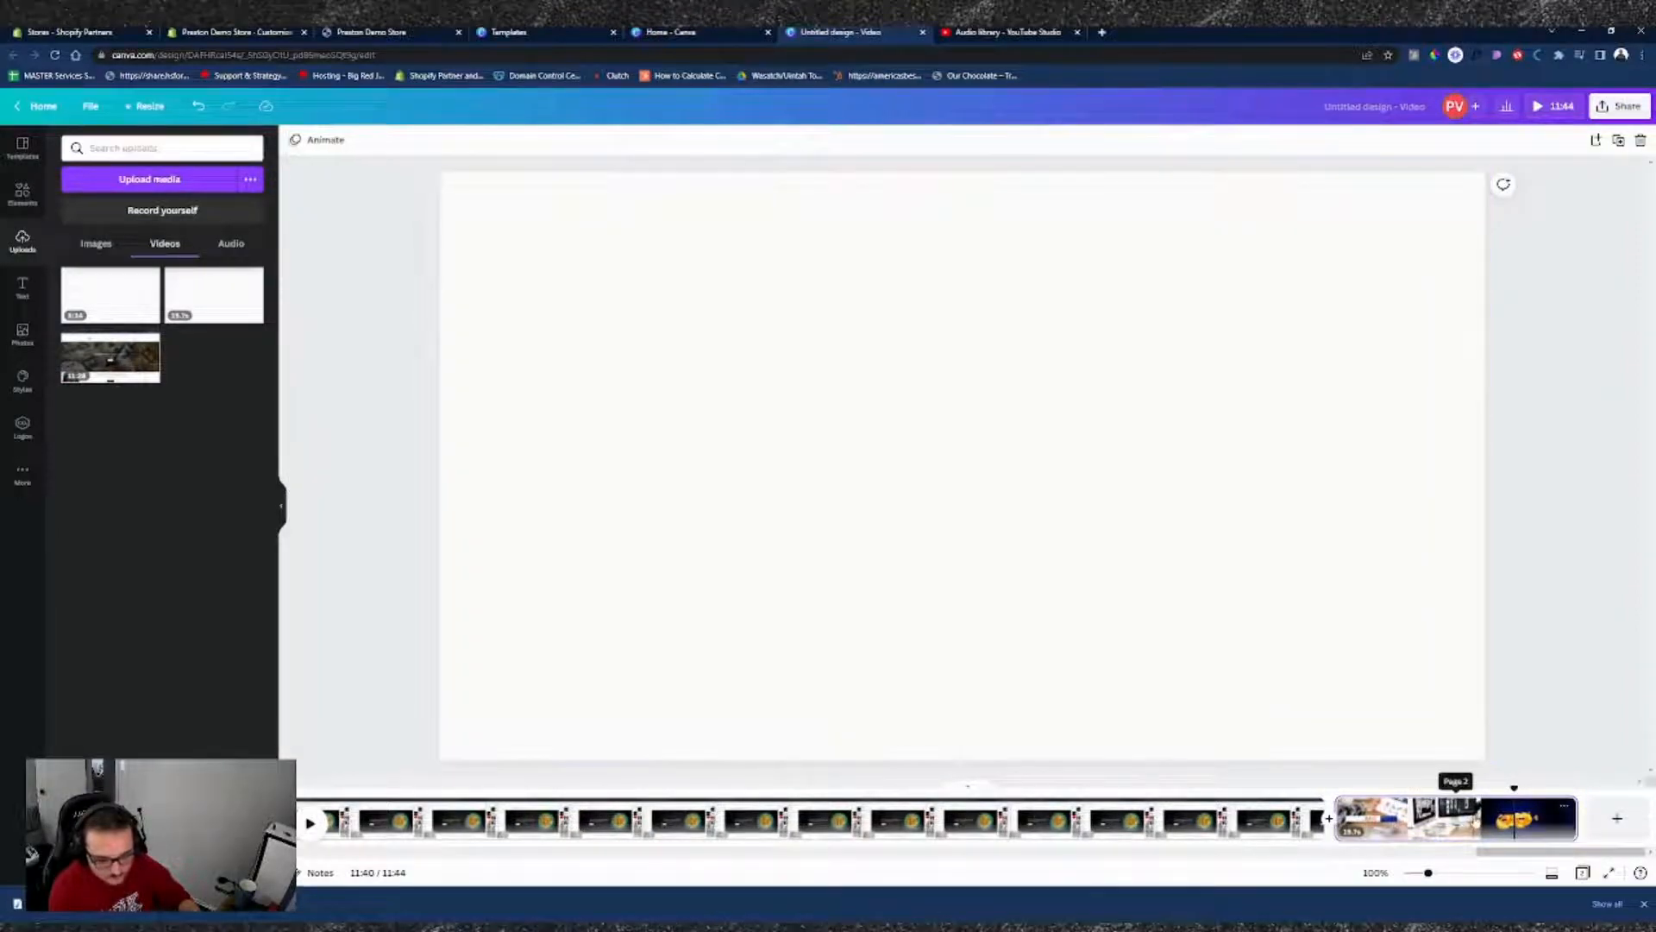
{"action": "left_click", "coordinate": [1477, 815]}
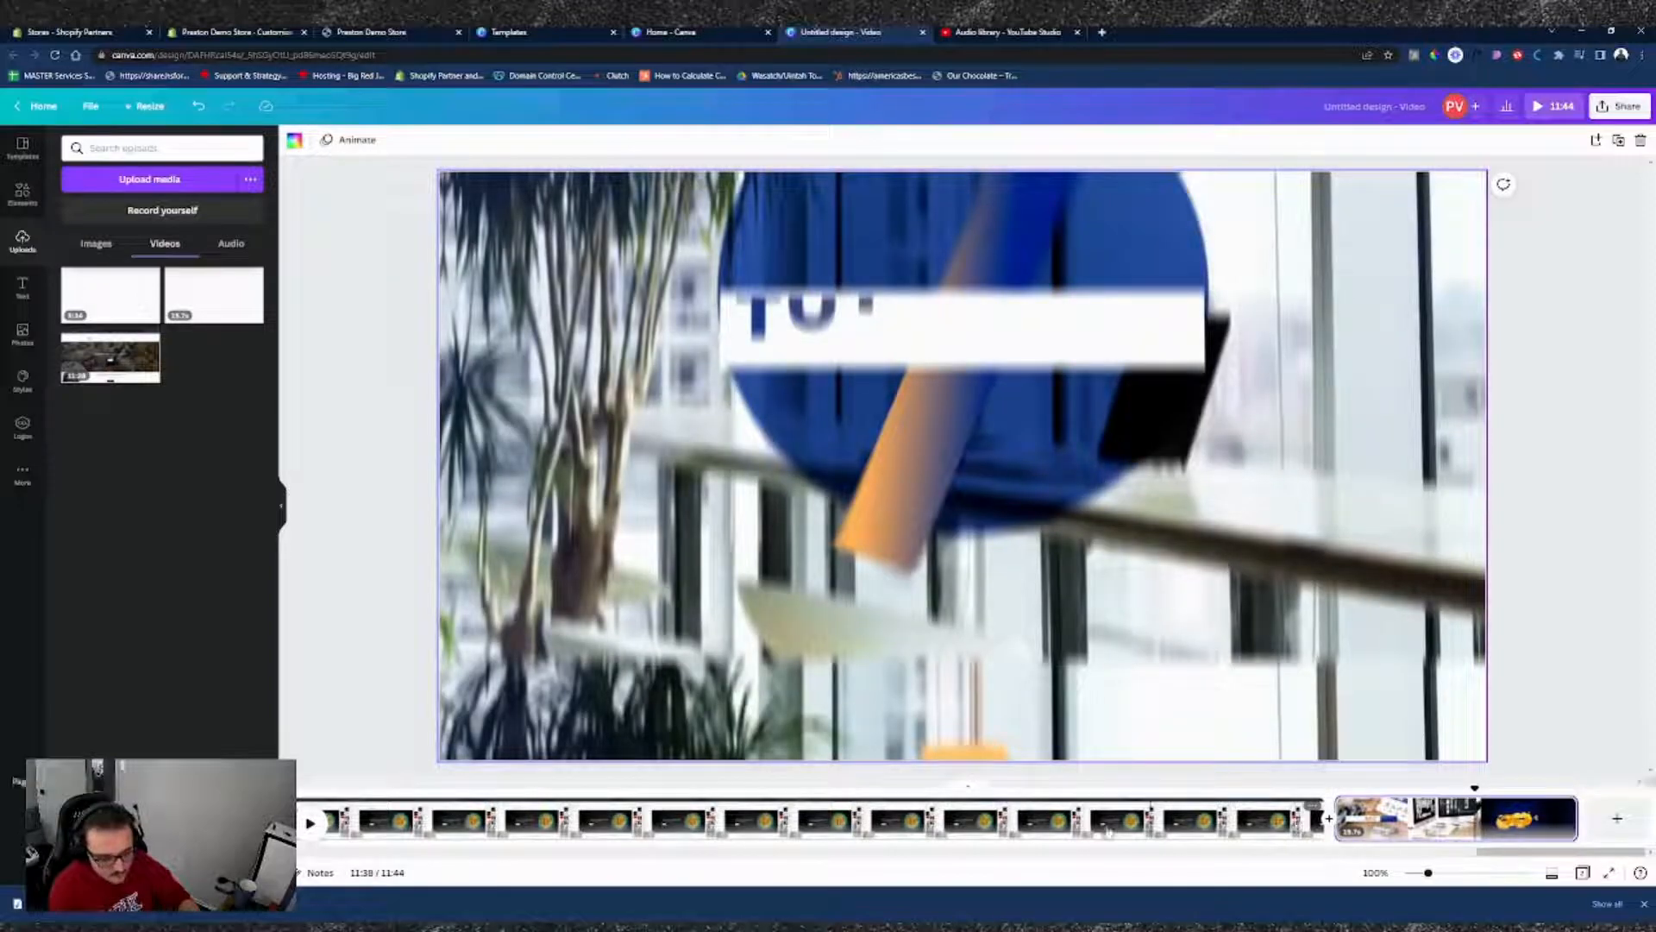
{"action": "left_click", "coordinate": [733, 826]}
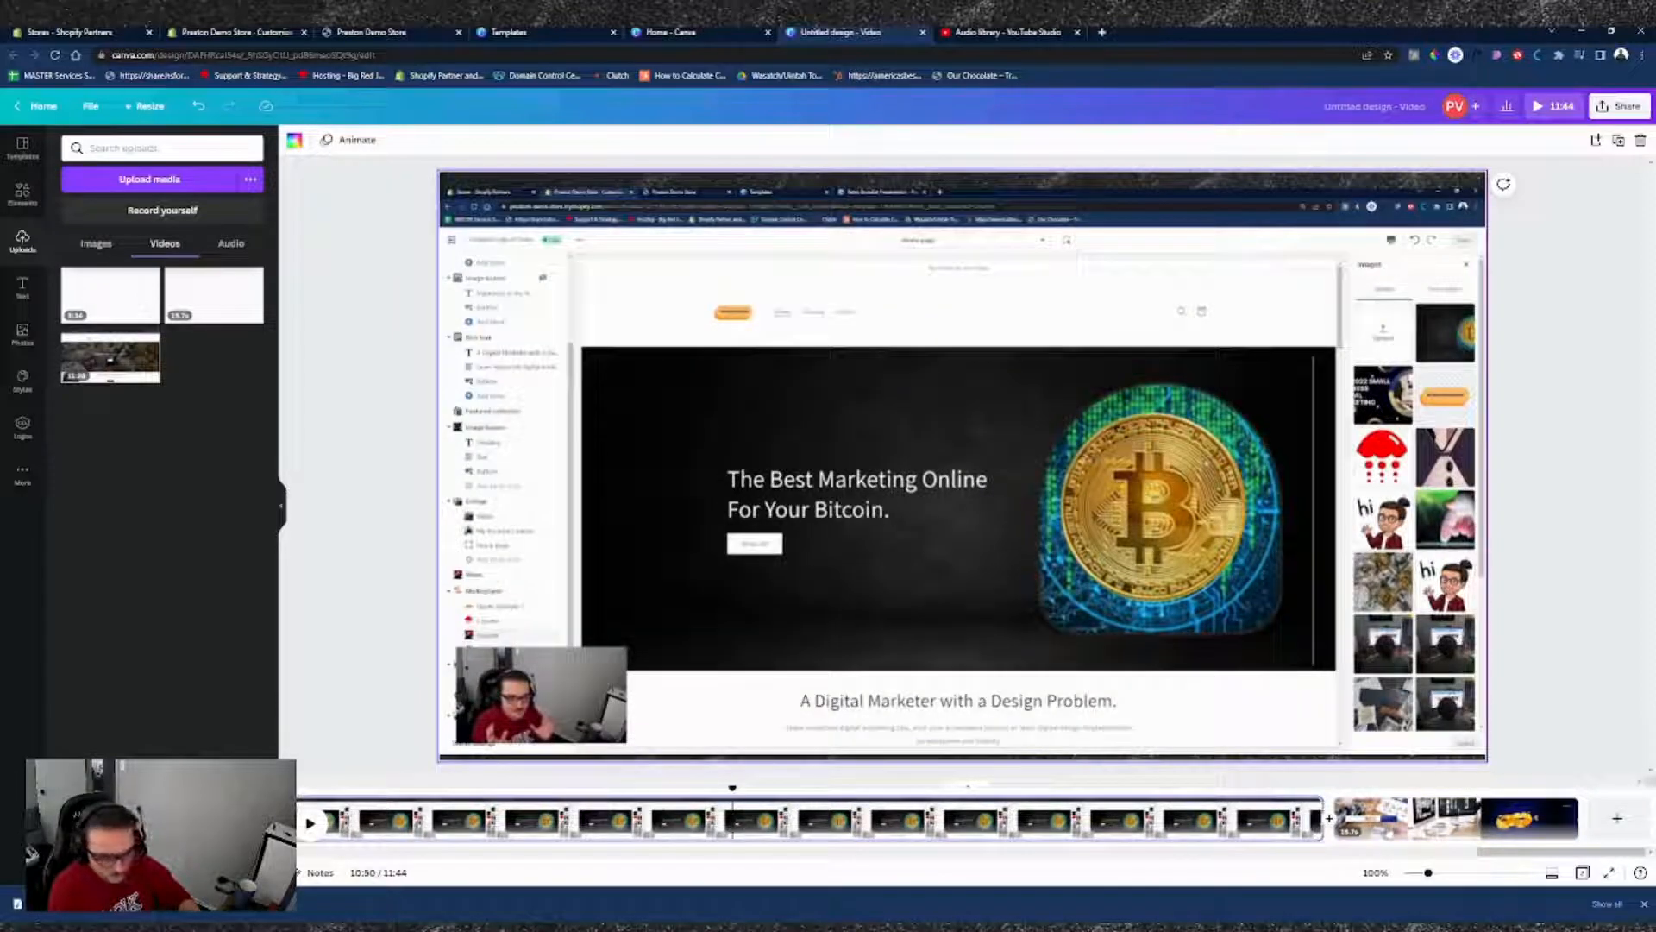
{"action": "mouse_move", "coordinate": [1388, 831]}
{"action": "left_mouse_down"}
{"action": "mouse_move", "coordinate": [1274, 833]}
{"action": "mouse_move", "coordinate": [1364, 830]}
{"action": "left_mouse_up"}
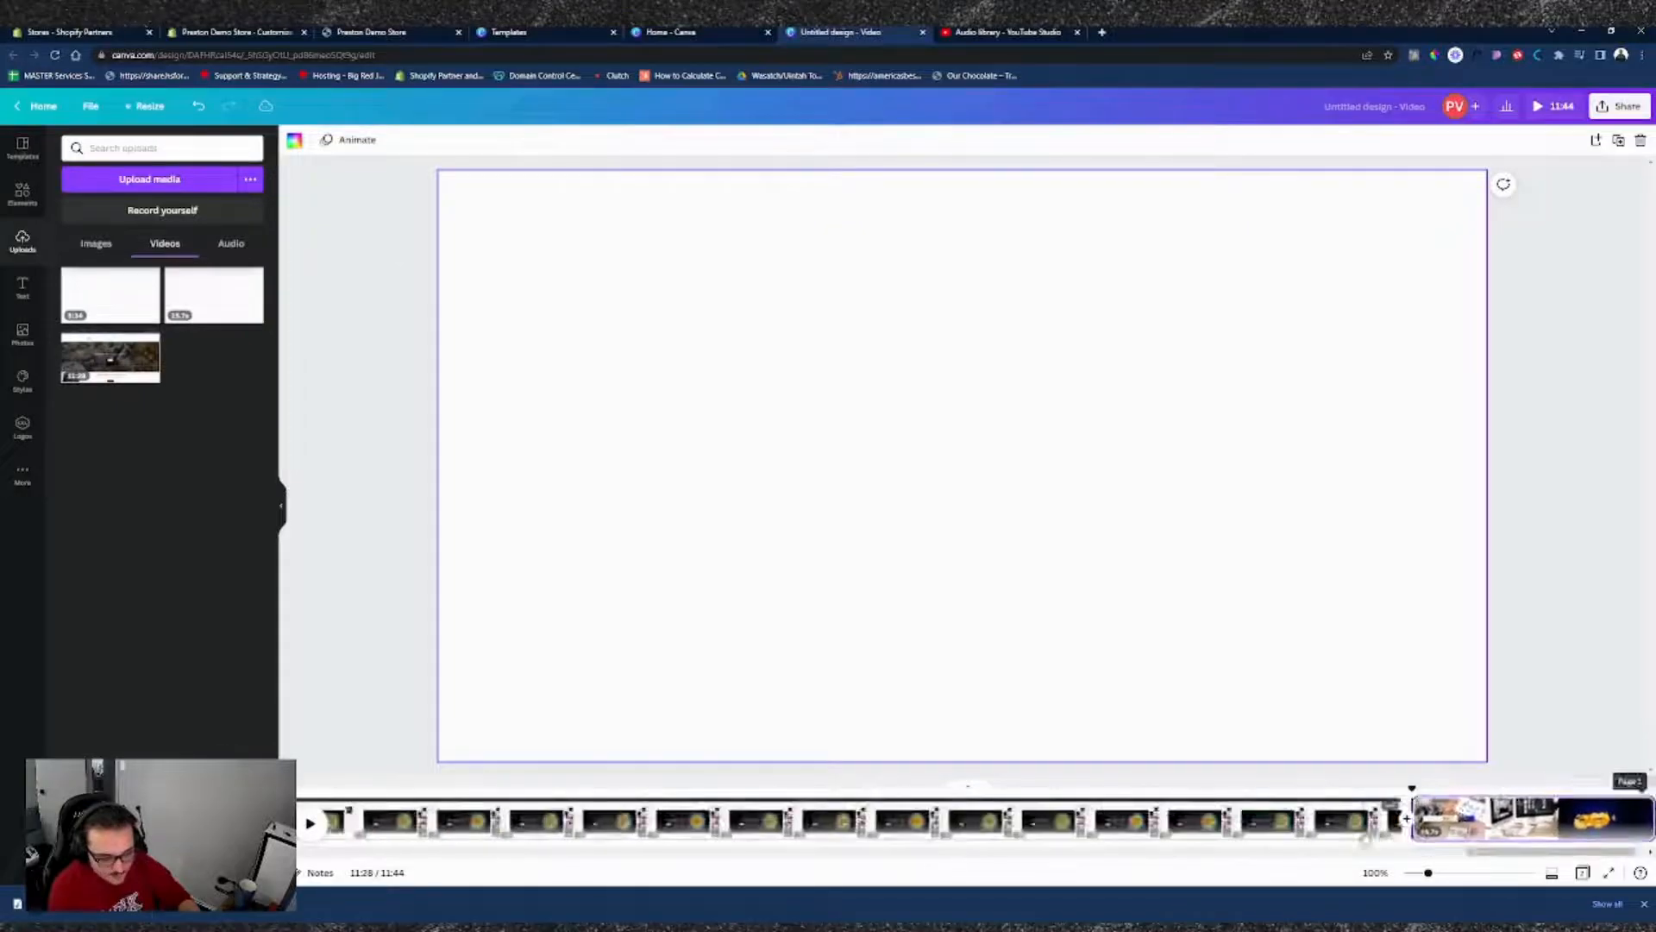
{"action": "left_click", "coordinate": [1085, 820]}
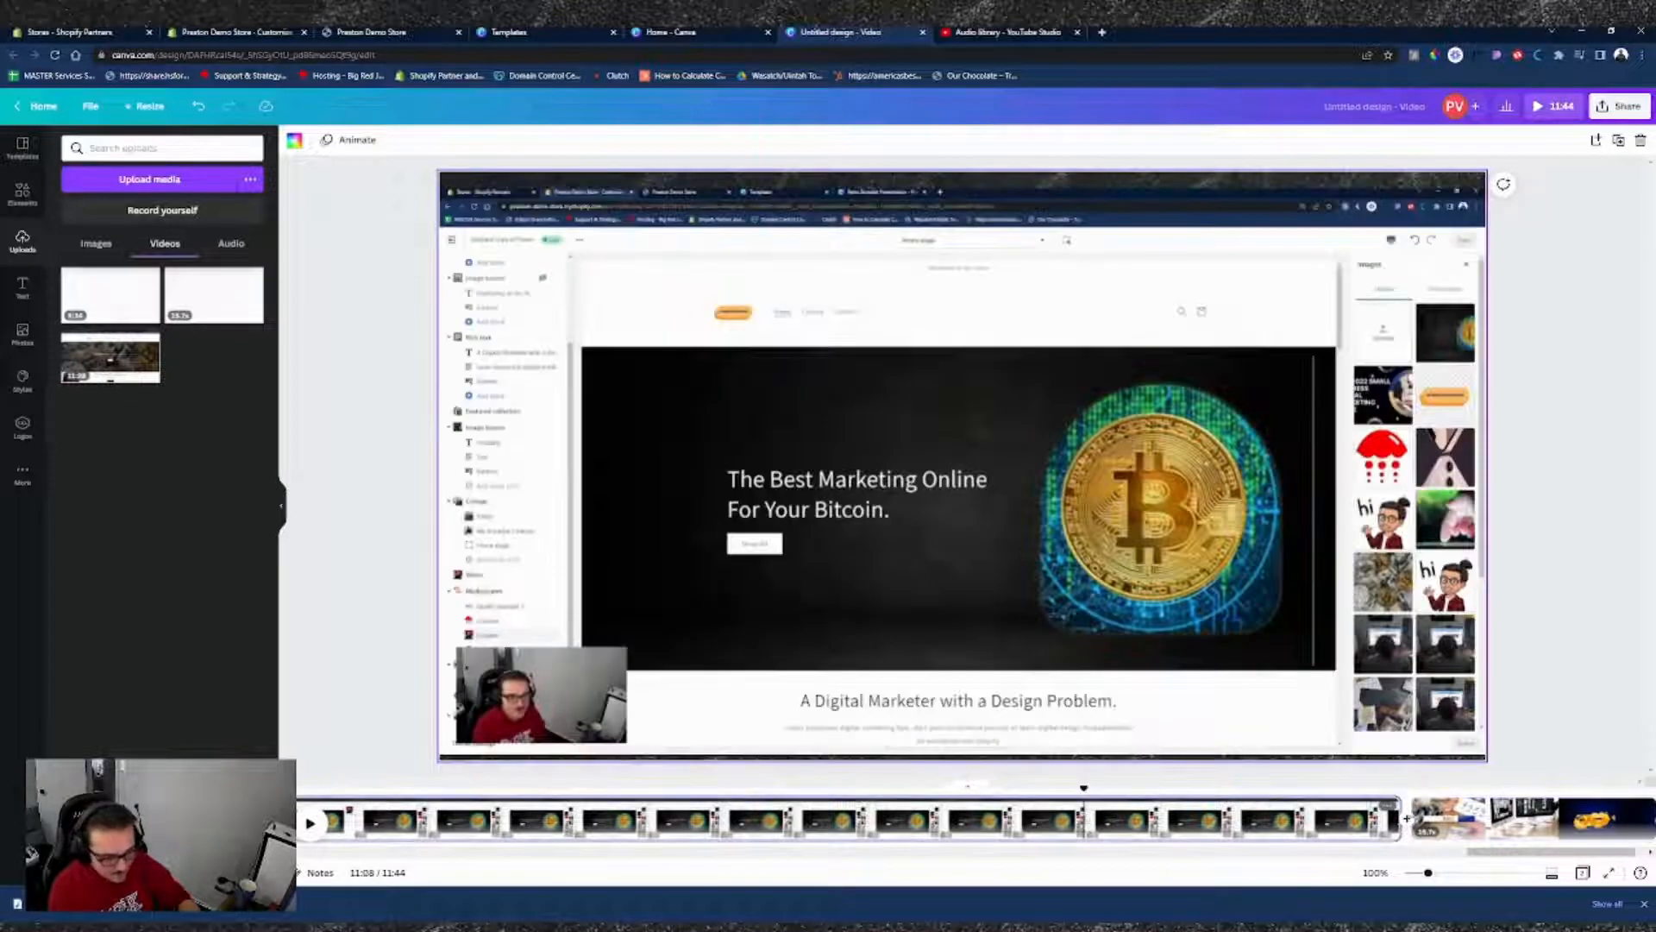
{"action": "left_click", "coordinate": [1518, 824]}
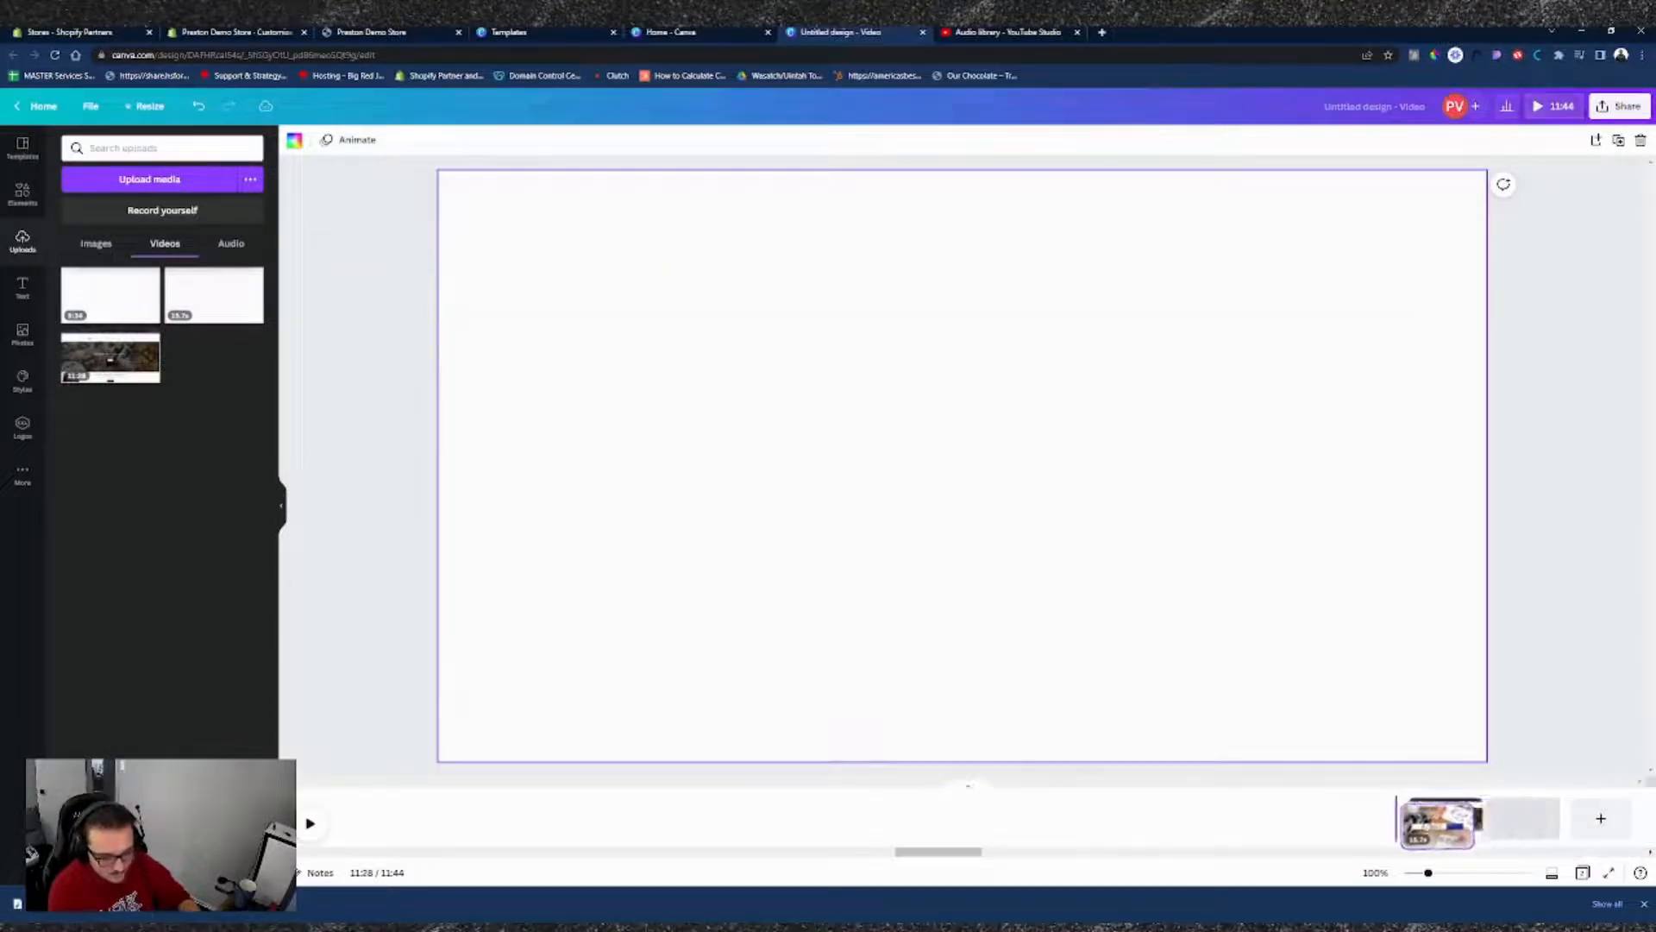
{"action": "mouse_move", "coordinate": [1438, 824]}
{"action": "left_mouse_down"}
{"action": "mouse_move", "coordinate": [1513, 824]}
{"action": "mouse_move", "coordinate": [1425, 825]}
{"action": "left_mouse_up"}
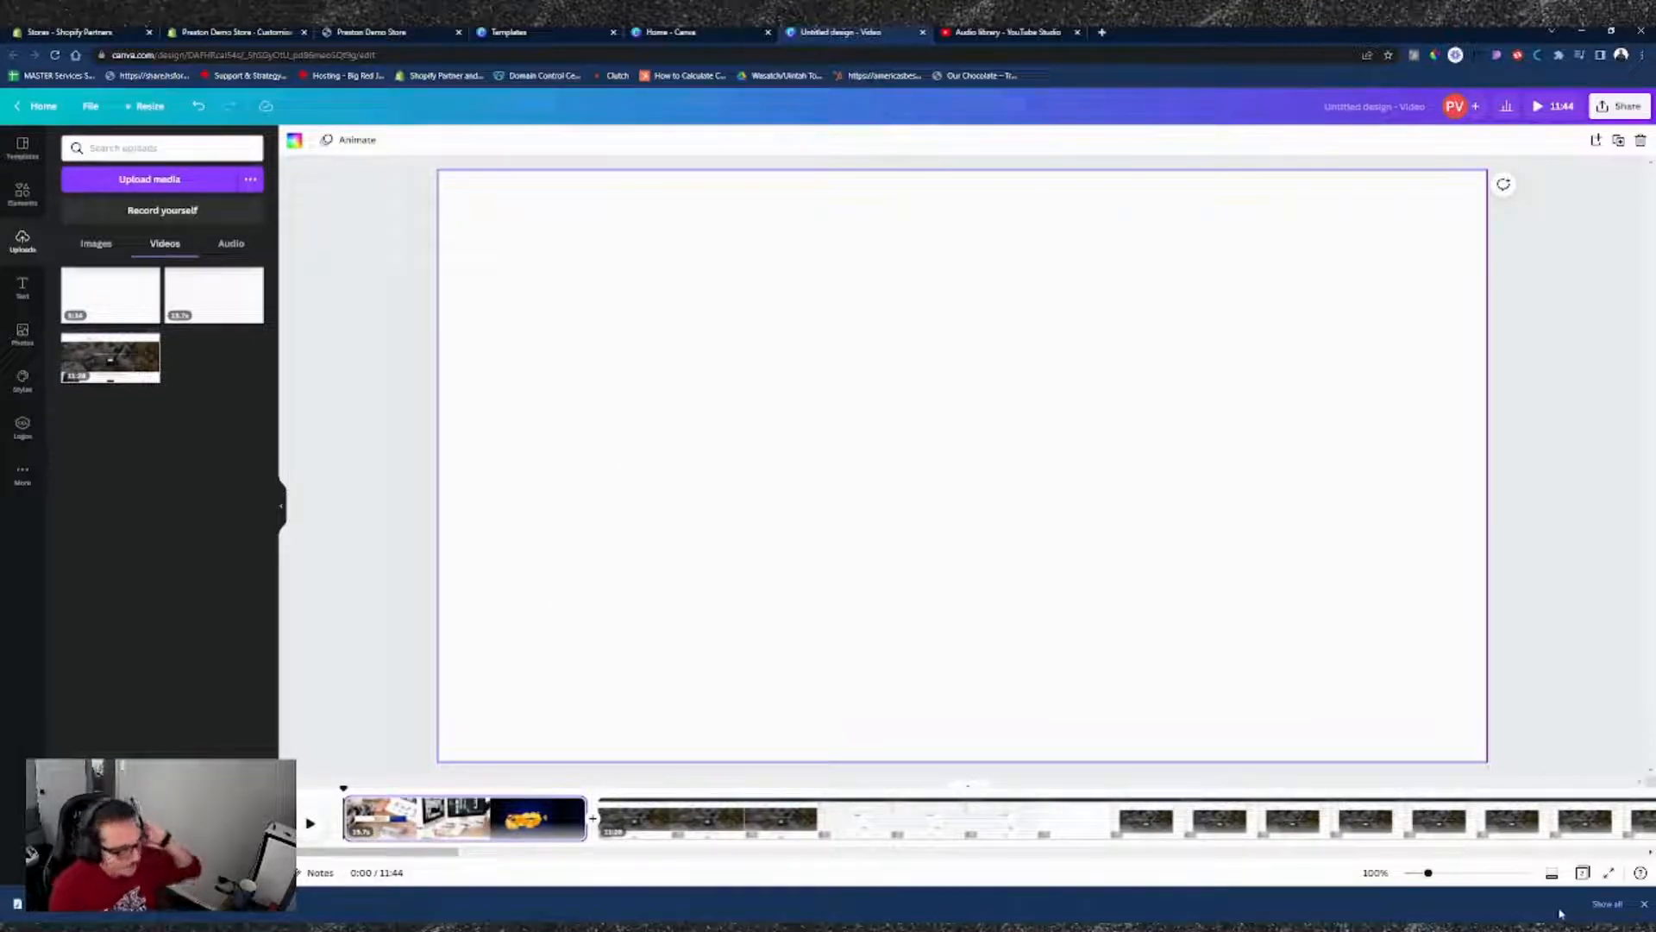
- Preview the intro clip by playing and scrubbing through it from the beginning
{"action": "left_click", "coordinate": [308, 826]}
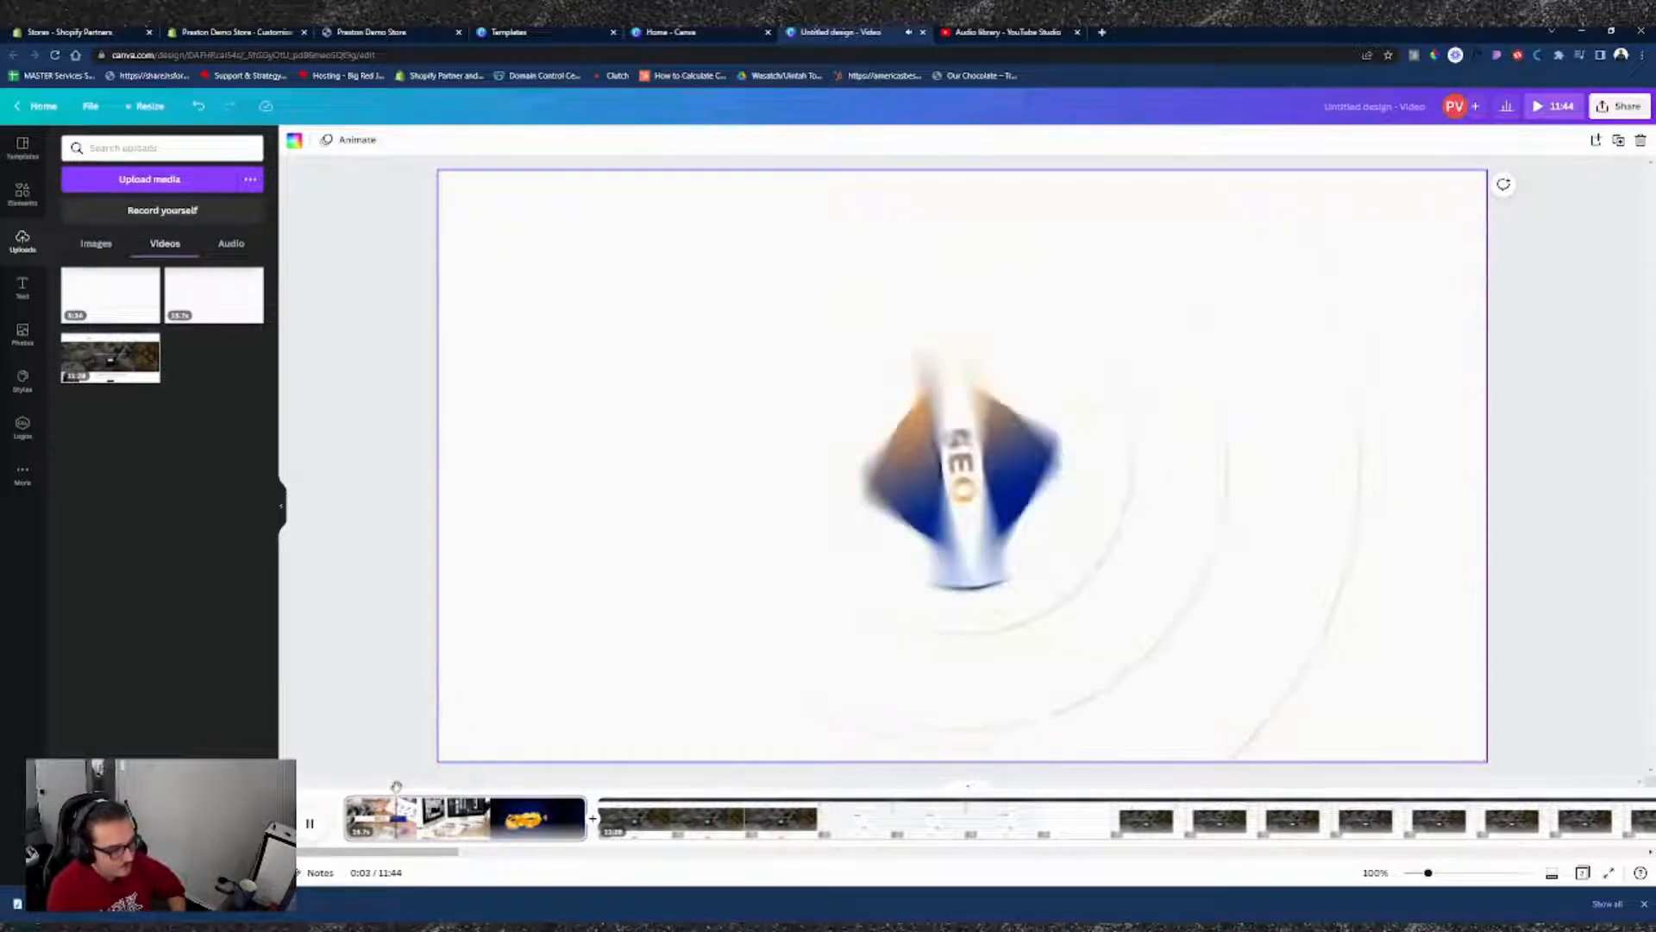
{"action": "left_click", "coordinate": [405, 792]}
{"action": "left_click_drag", "start_coordinate": [404, 789], "coordinate": [484, 789]}
{"action": "left_click_drag", "start_coordinate": [490, 803], "coordinate": [345, 798]}
{"action": "left_click", "coordinate": [311, 824]}
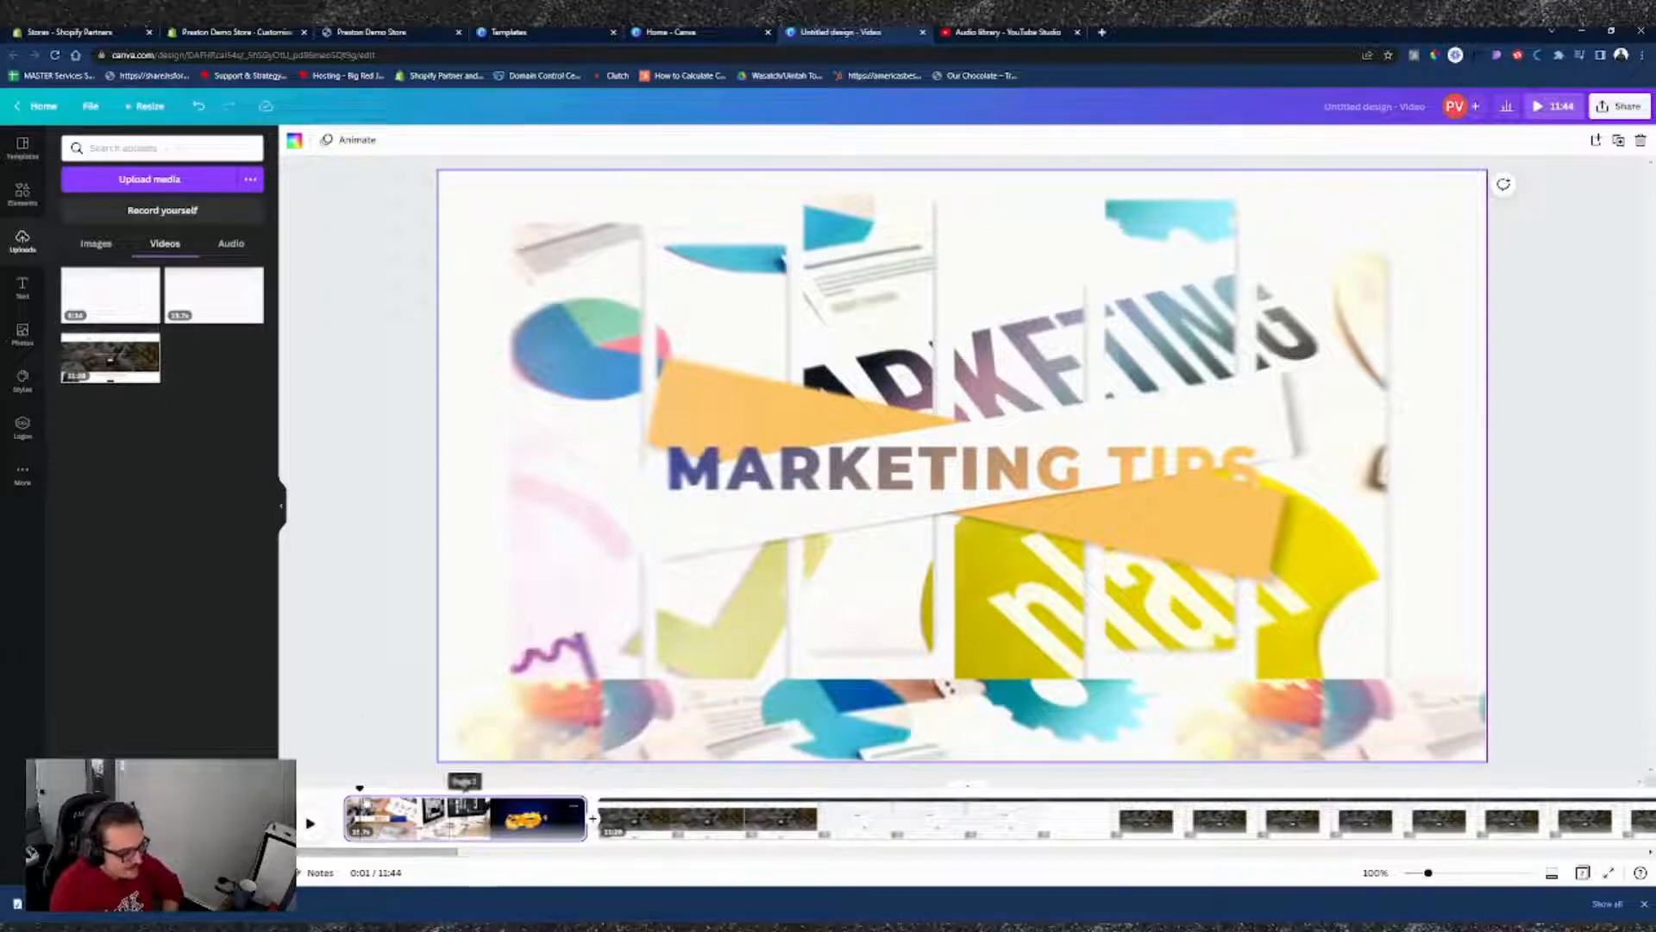
- Preview the cut from the intro into the screen recording and stop playback just after it
{"action": "left_click_drag", "start_coordinate": [359, 788], "coordinate": [594, 789]}
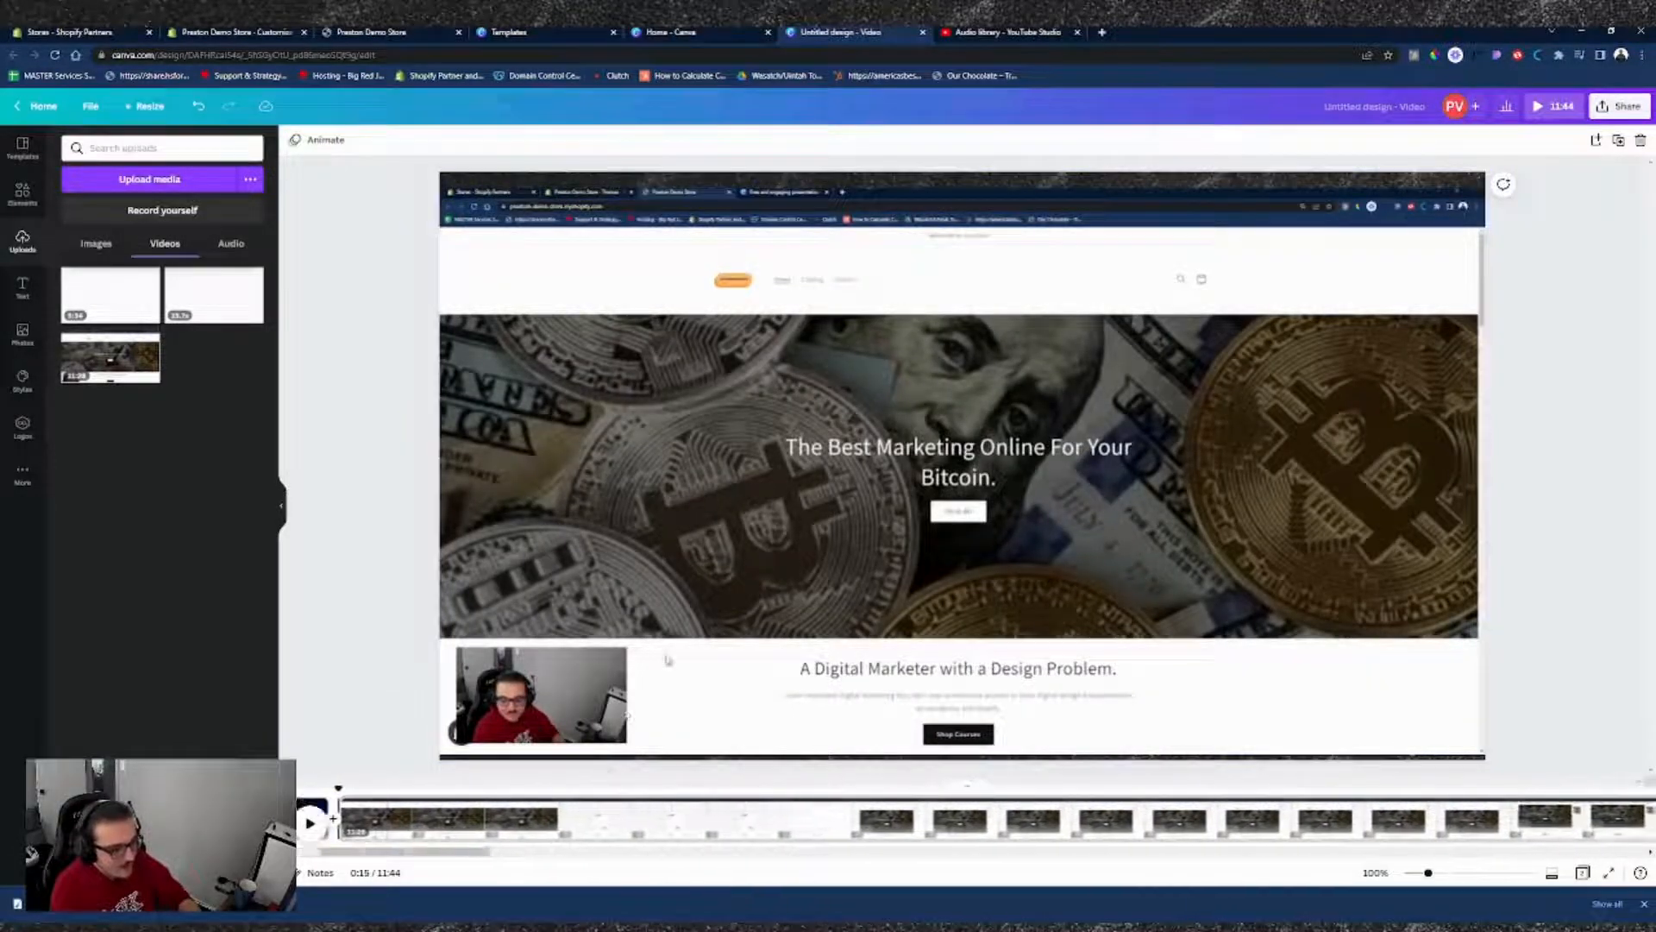
{"action": "left_click", "coordinate": [310, 824]}
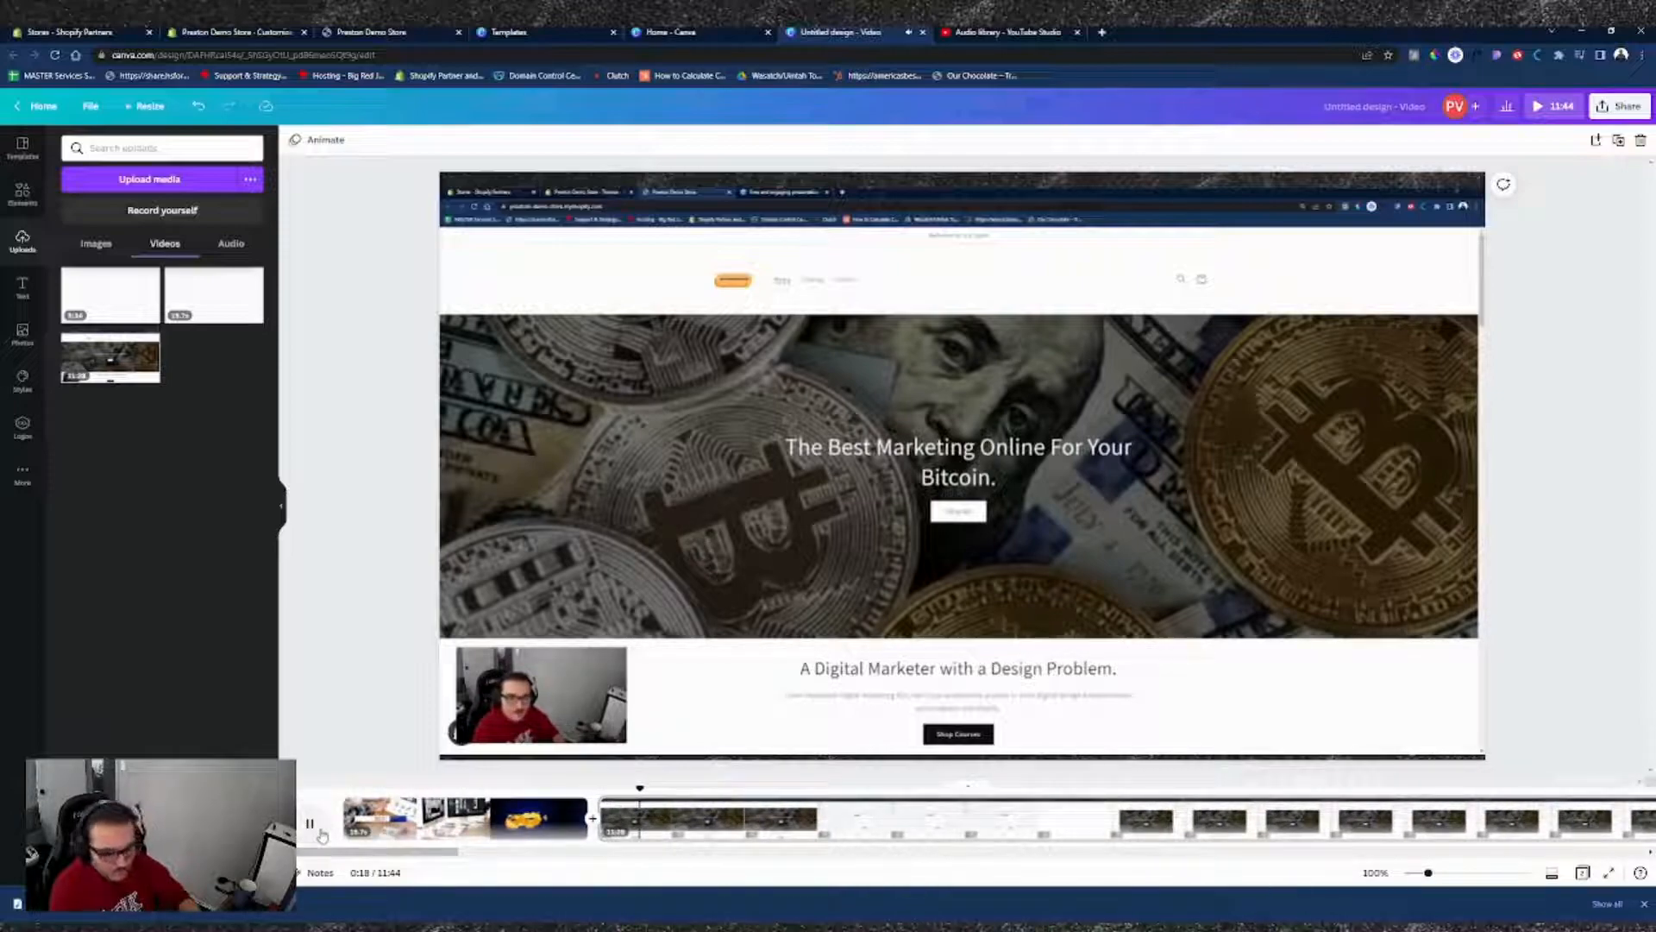
{"action": "left_click", "coordinate": [320, 830]}
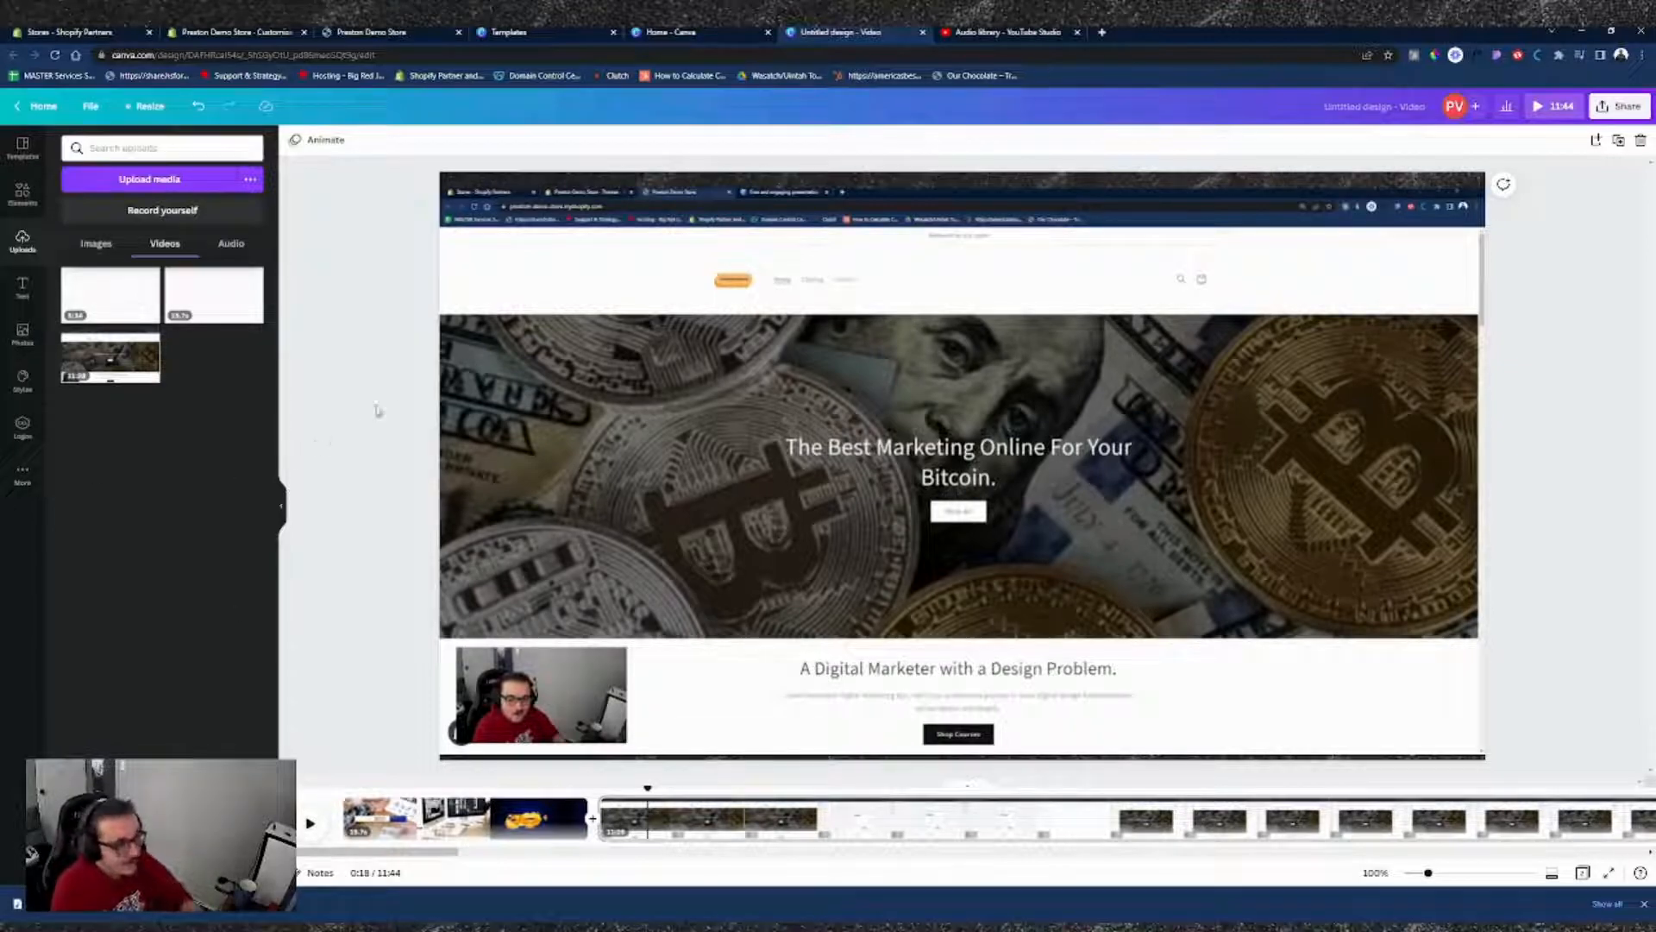
- Switch to YouTube Studio's Audio library and browse the music tracks filtered by Pop genre and Happy mood
{"action": "left_click", "coordinate": [992, 32]}
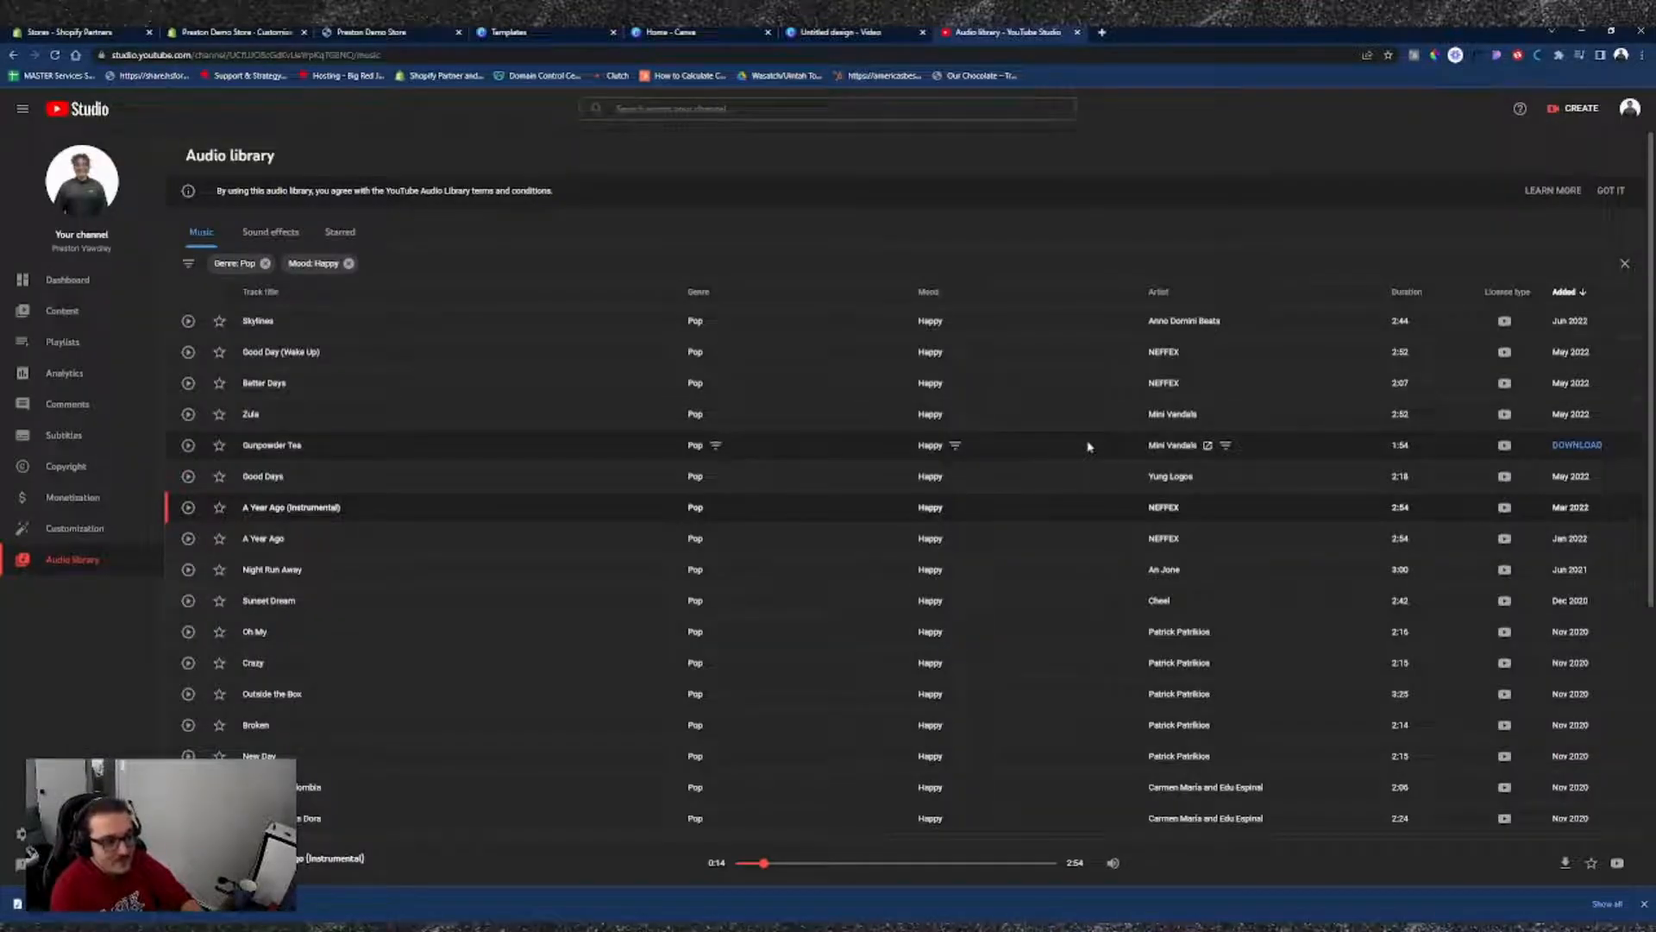
{"action": "scroll", "coordinate": [558, 550], "scroll_direction": "down", "scroll_amount": 10}
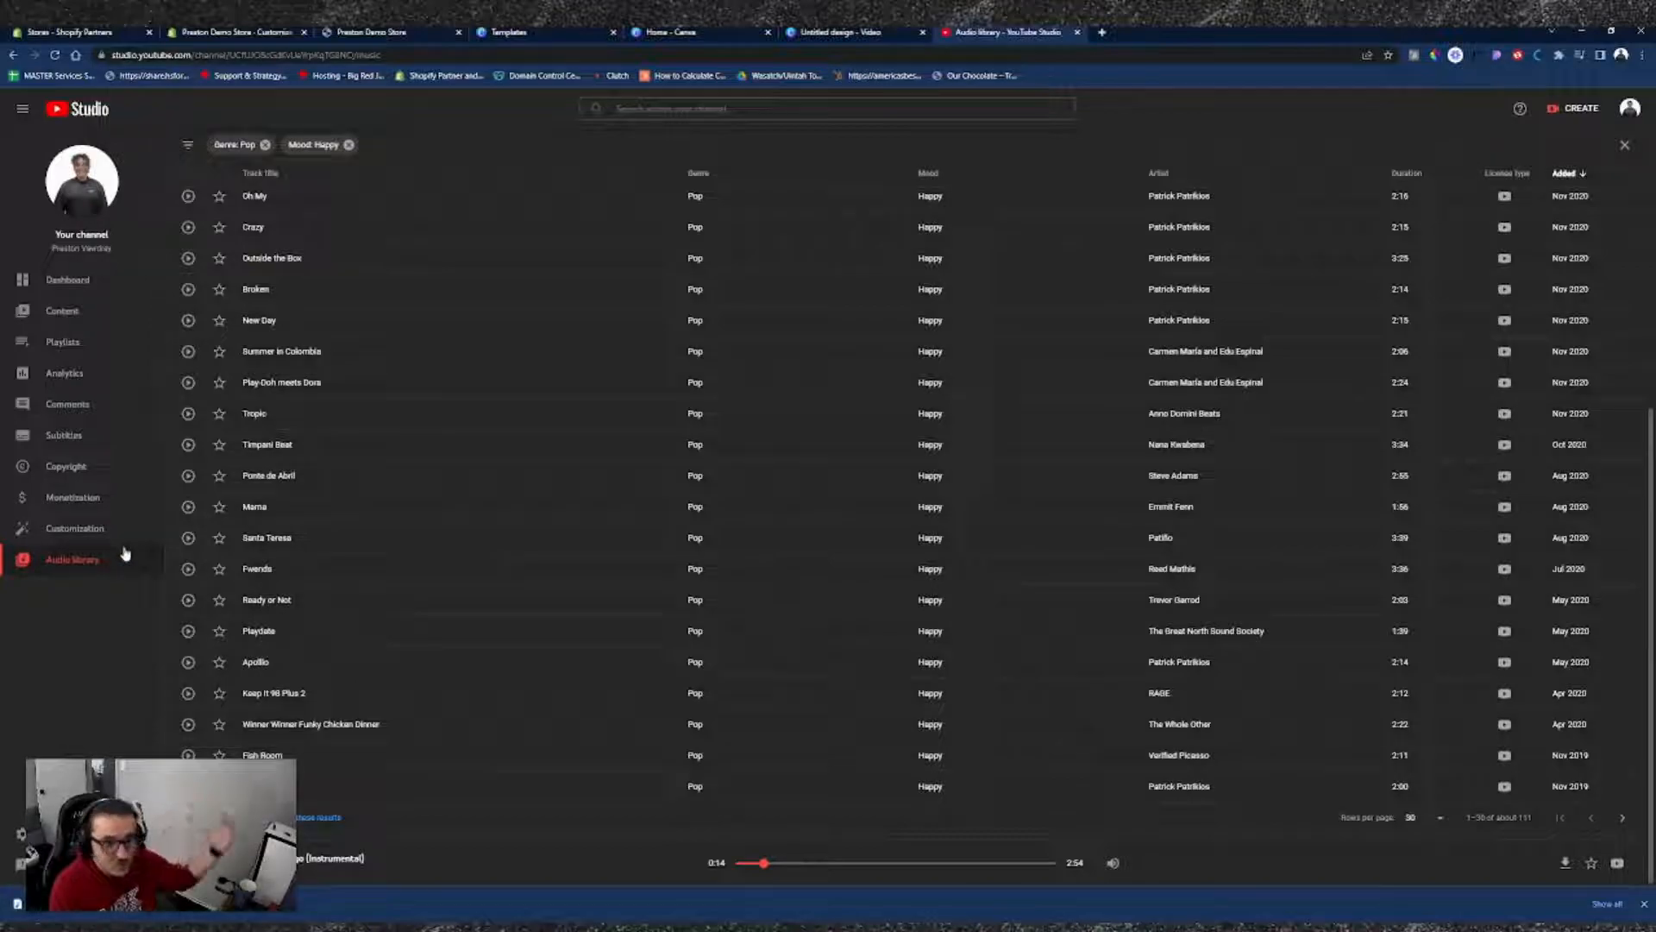
{"action": "scroll", "coordinate": [749, 566], "scroll_direction": "up", "scroll_amount": 6}
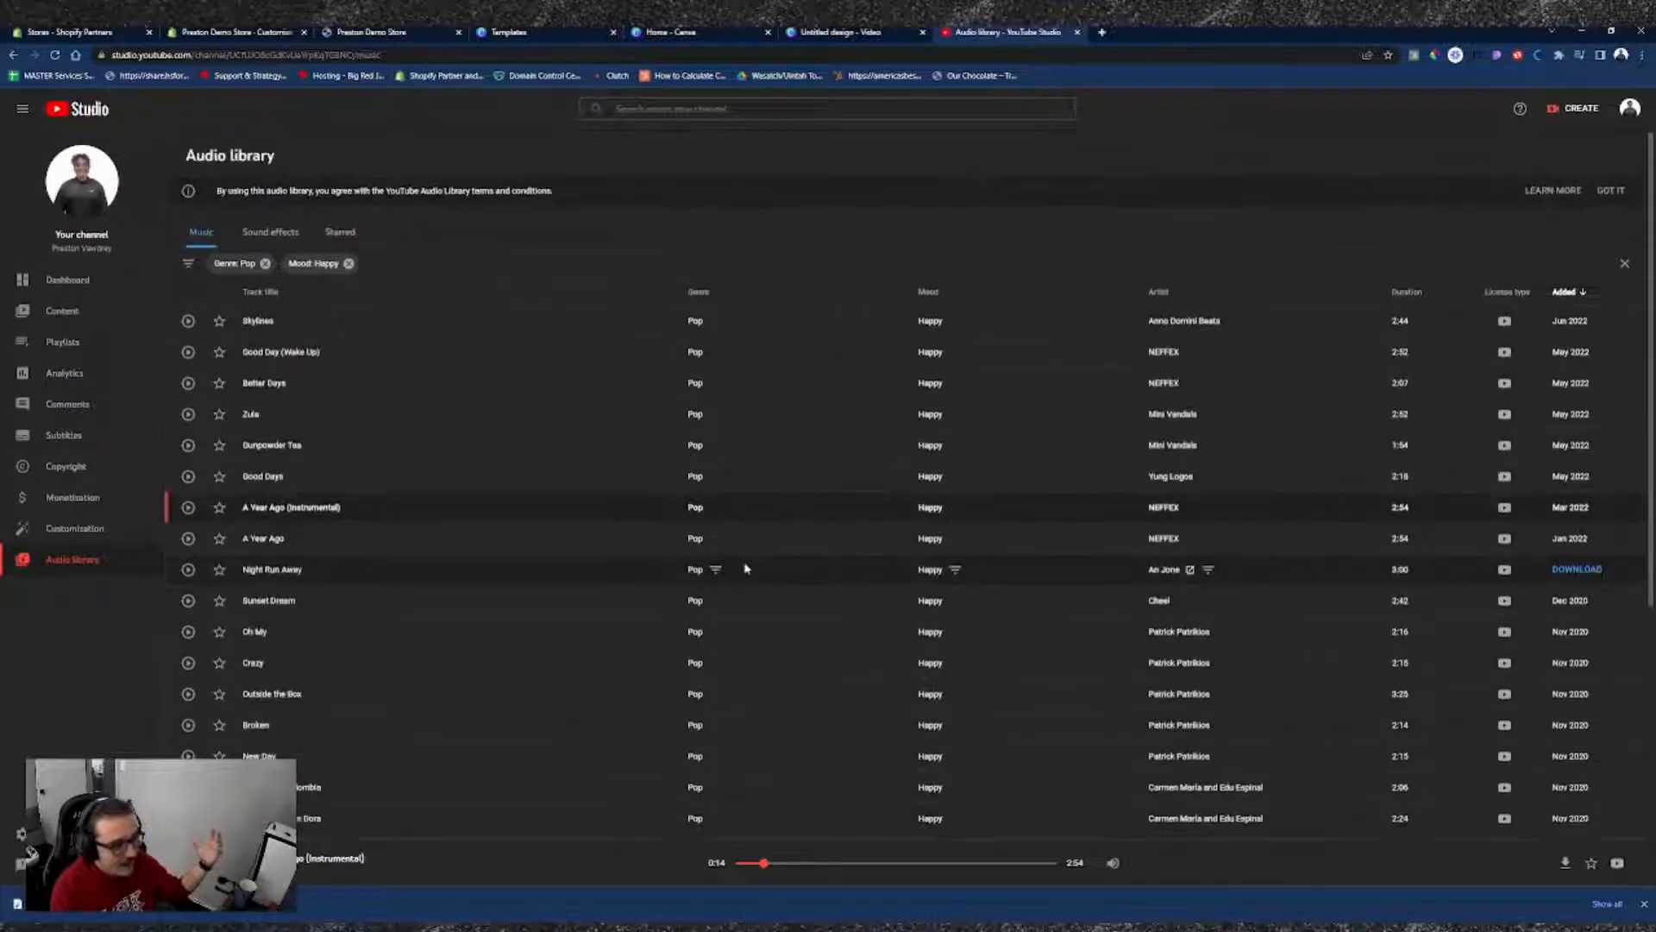
{"action": "scroll", "coordinate": [747, 568], "scroll_direction": "down", "scroll_amount": 5}
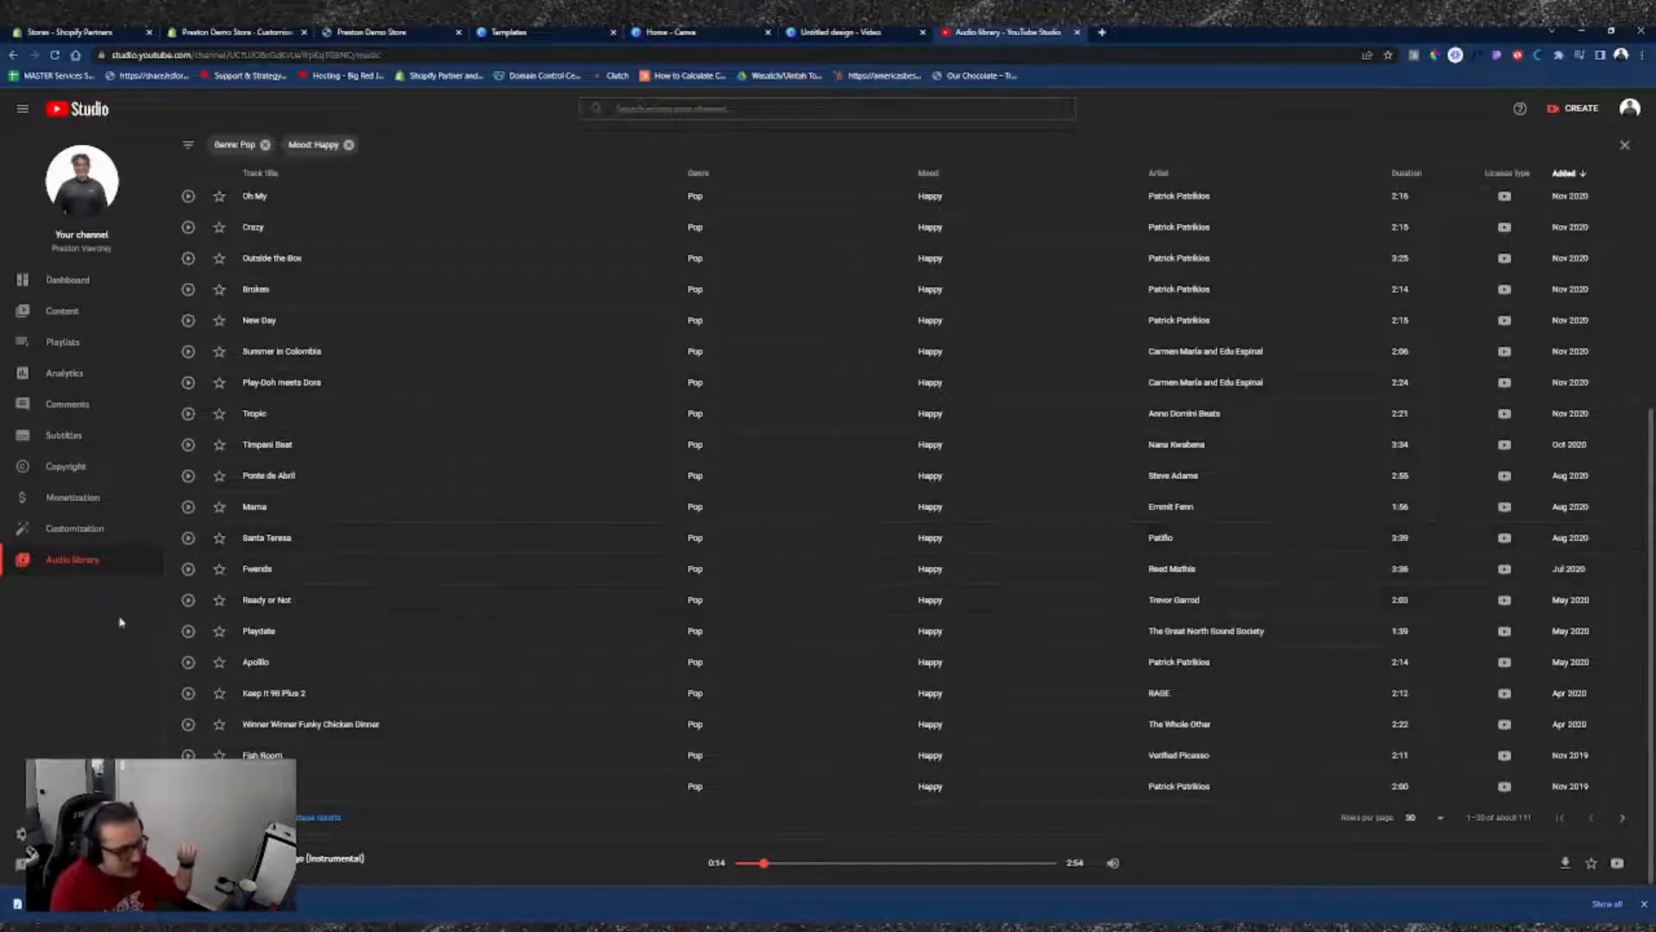
{"action": "scroll", "coordinate": [850, 596], "scroll_direction": "up", "scroll_amount": 5}
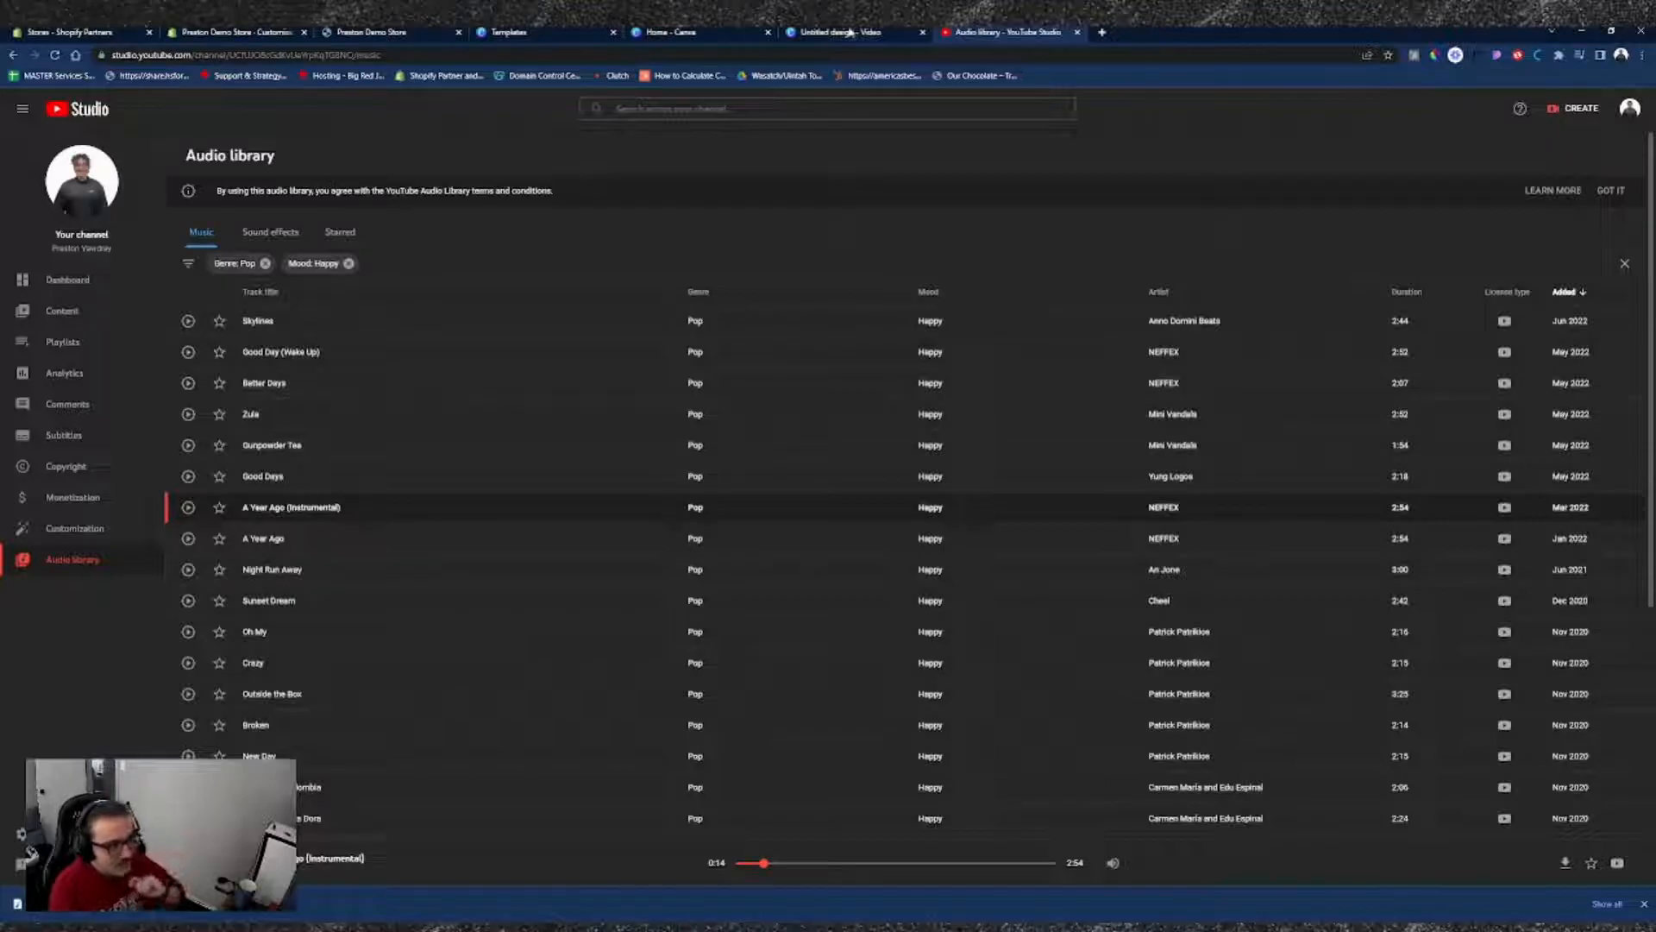
- Switch to the Canva video design, add the uploaded A Year Ago (Instrumental) track, and align its start with the screen recording's start
{"action": "left_click", "coordinate": [849, 32]}
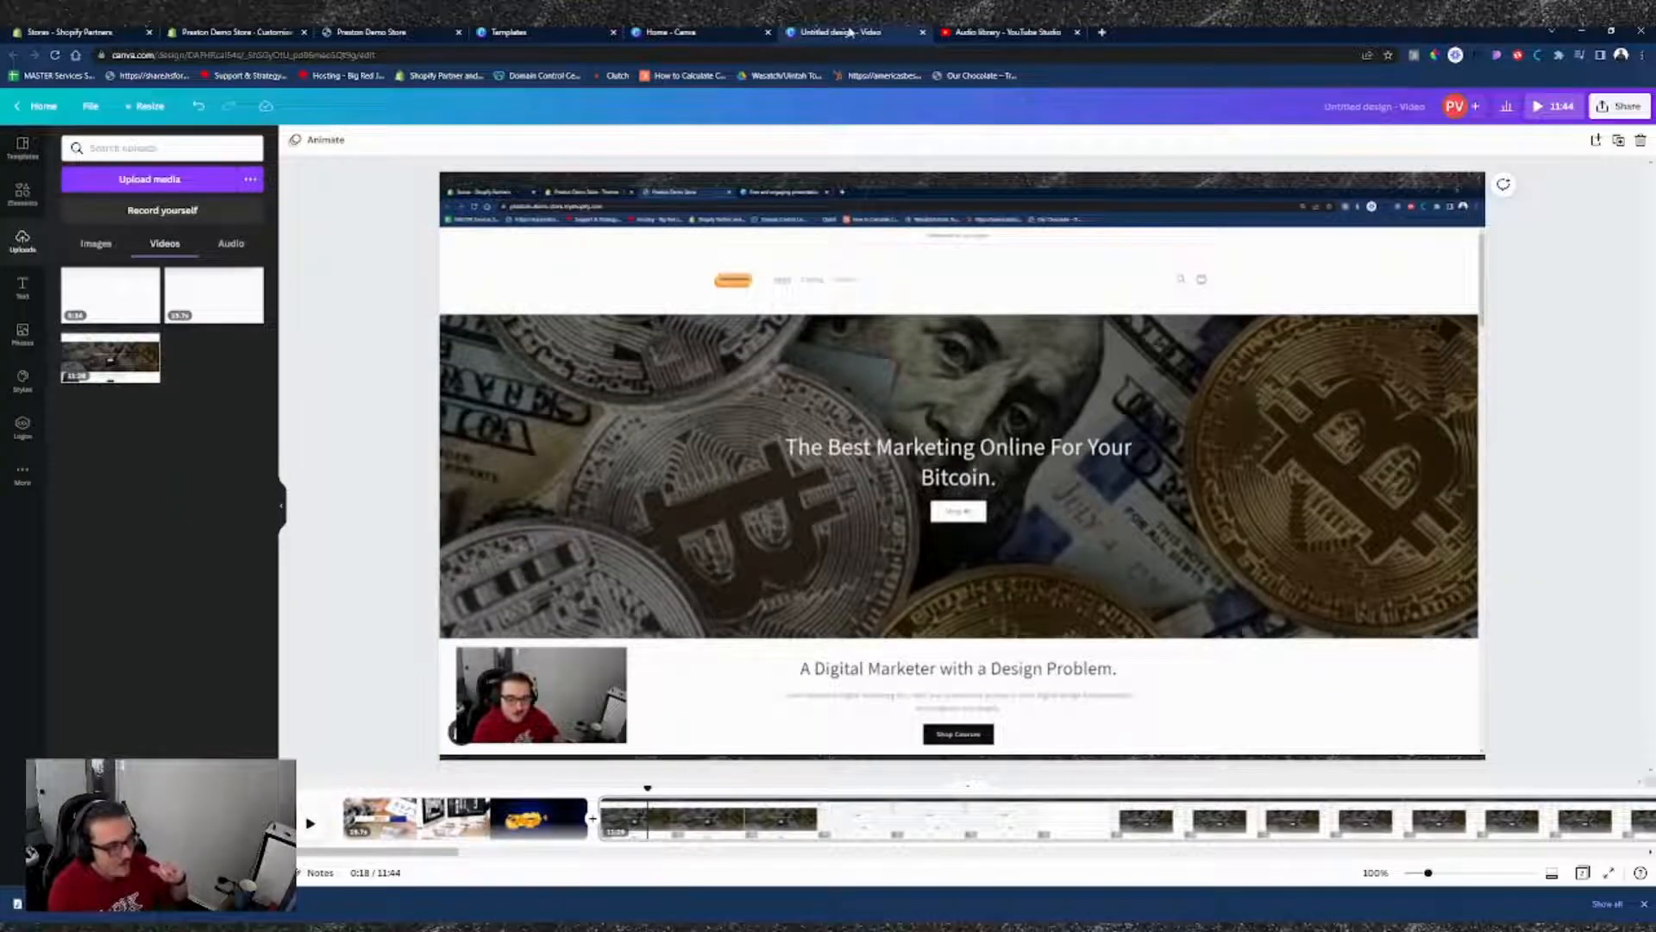
{"action": "left_click", "coordinate": [230, 245]}
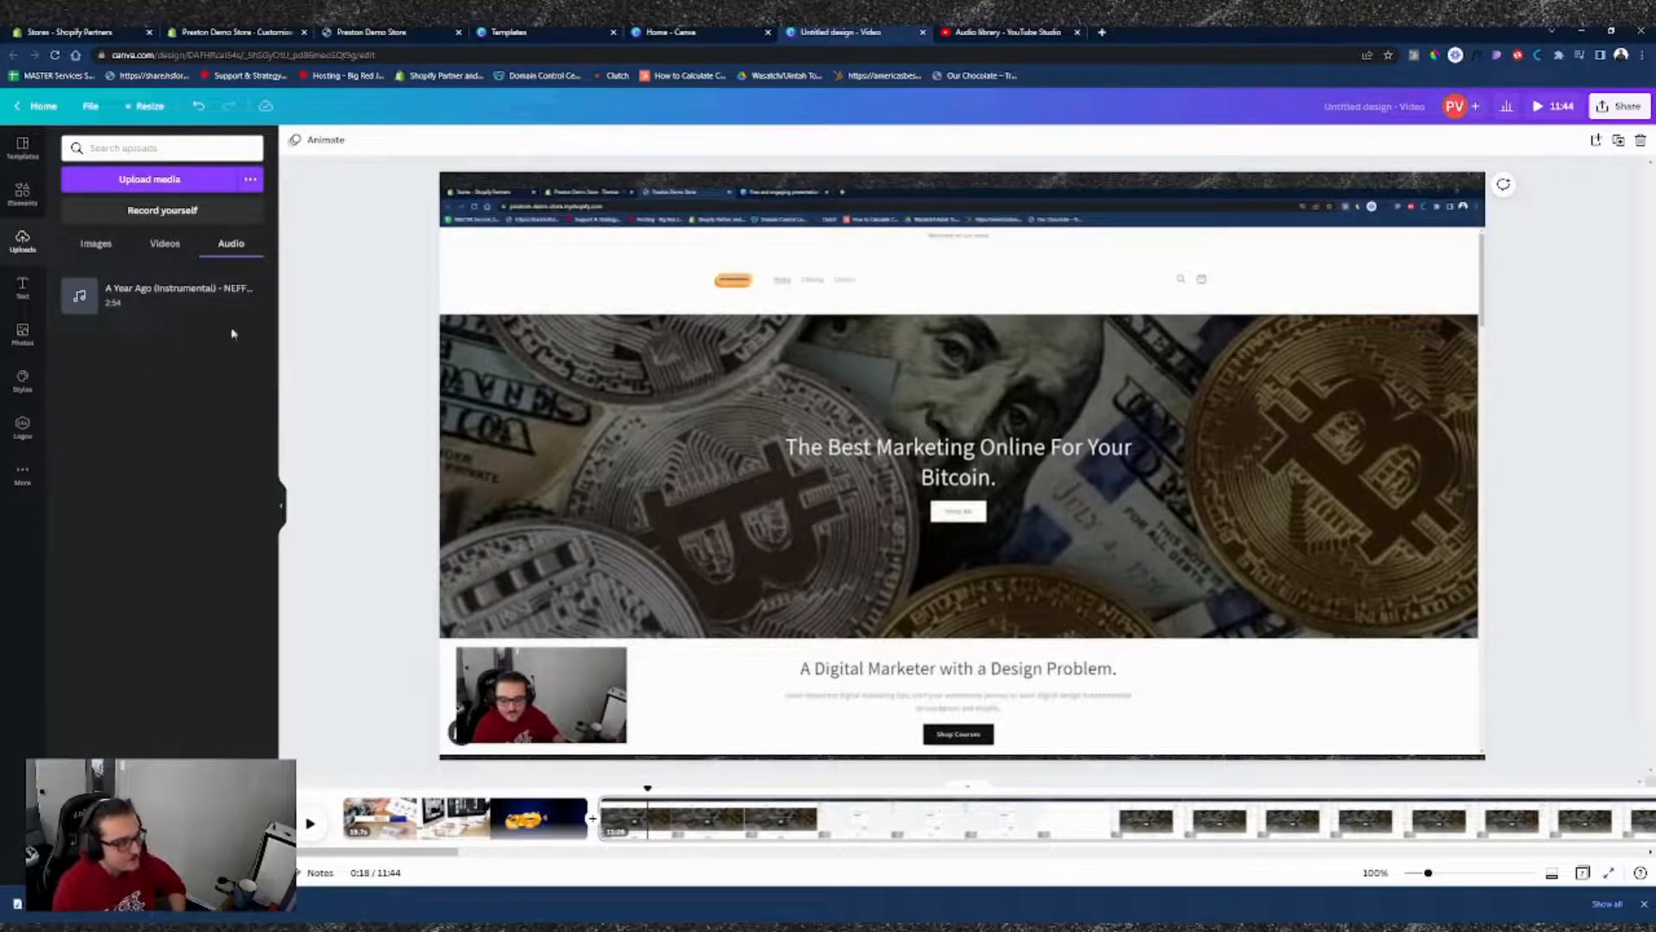
{"action": "left_click", "coordinate": [177, 291]}
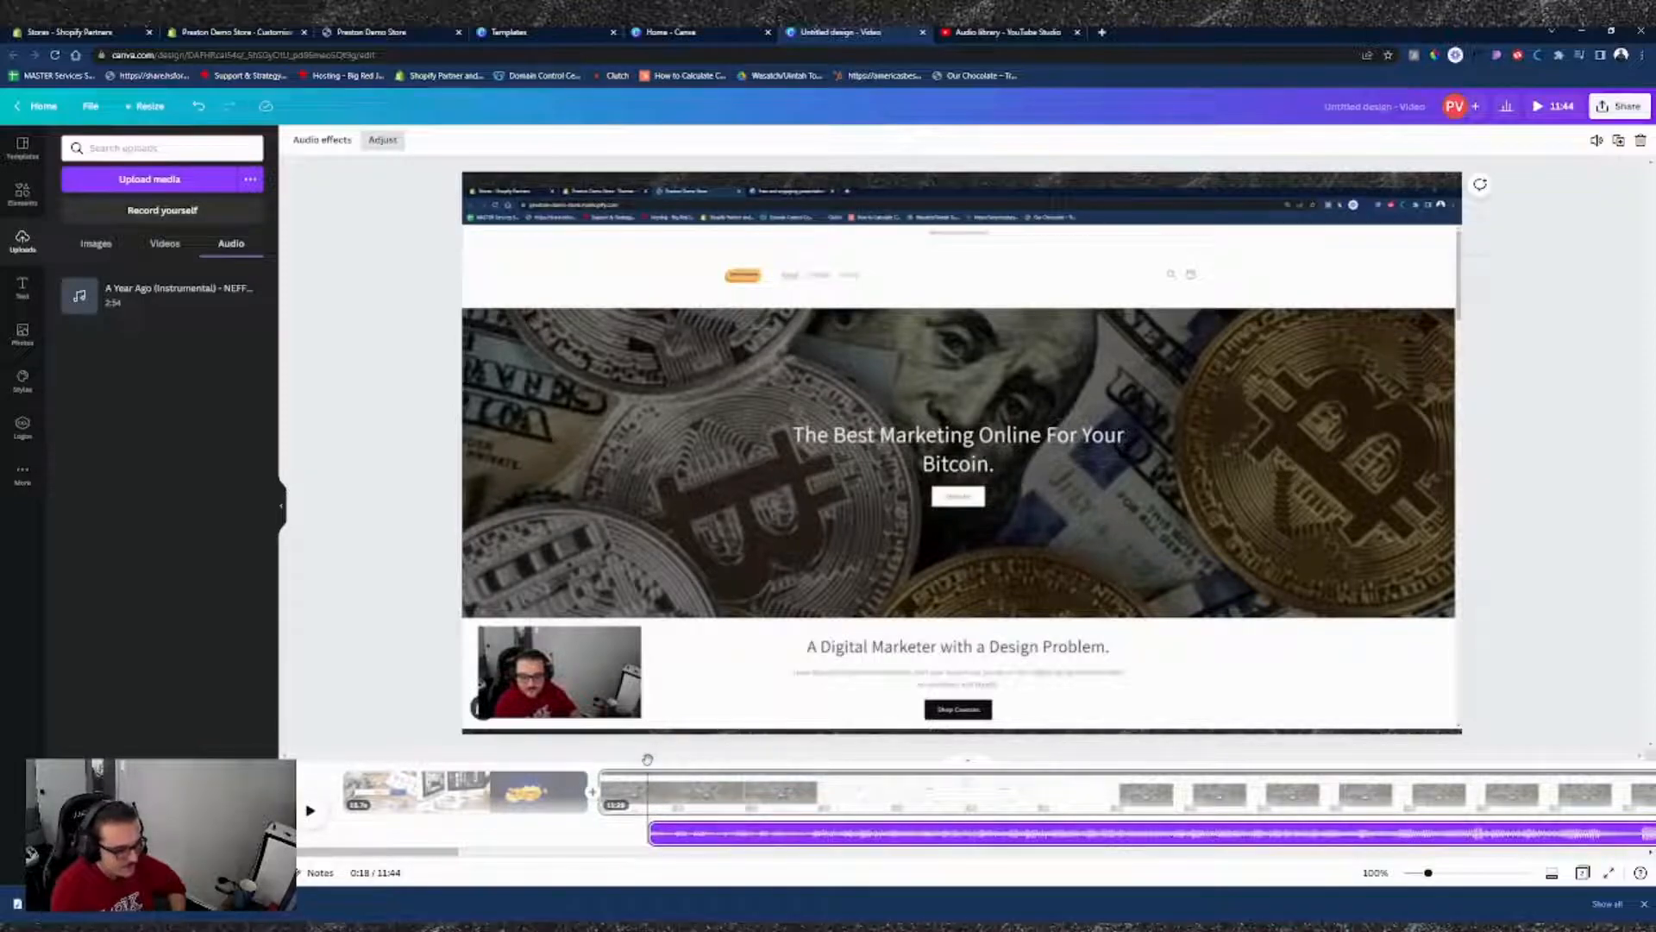
{"action": "left_click_drag", "start_coordinate": [647, 761], "coordinate": [598, 761]}
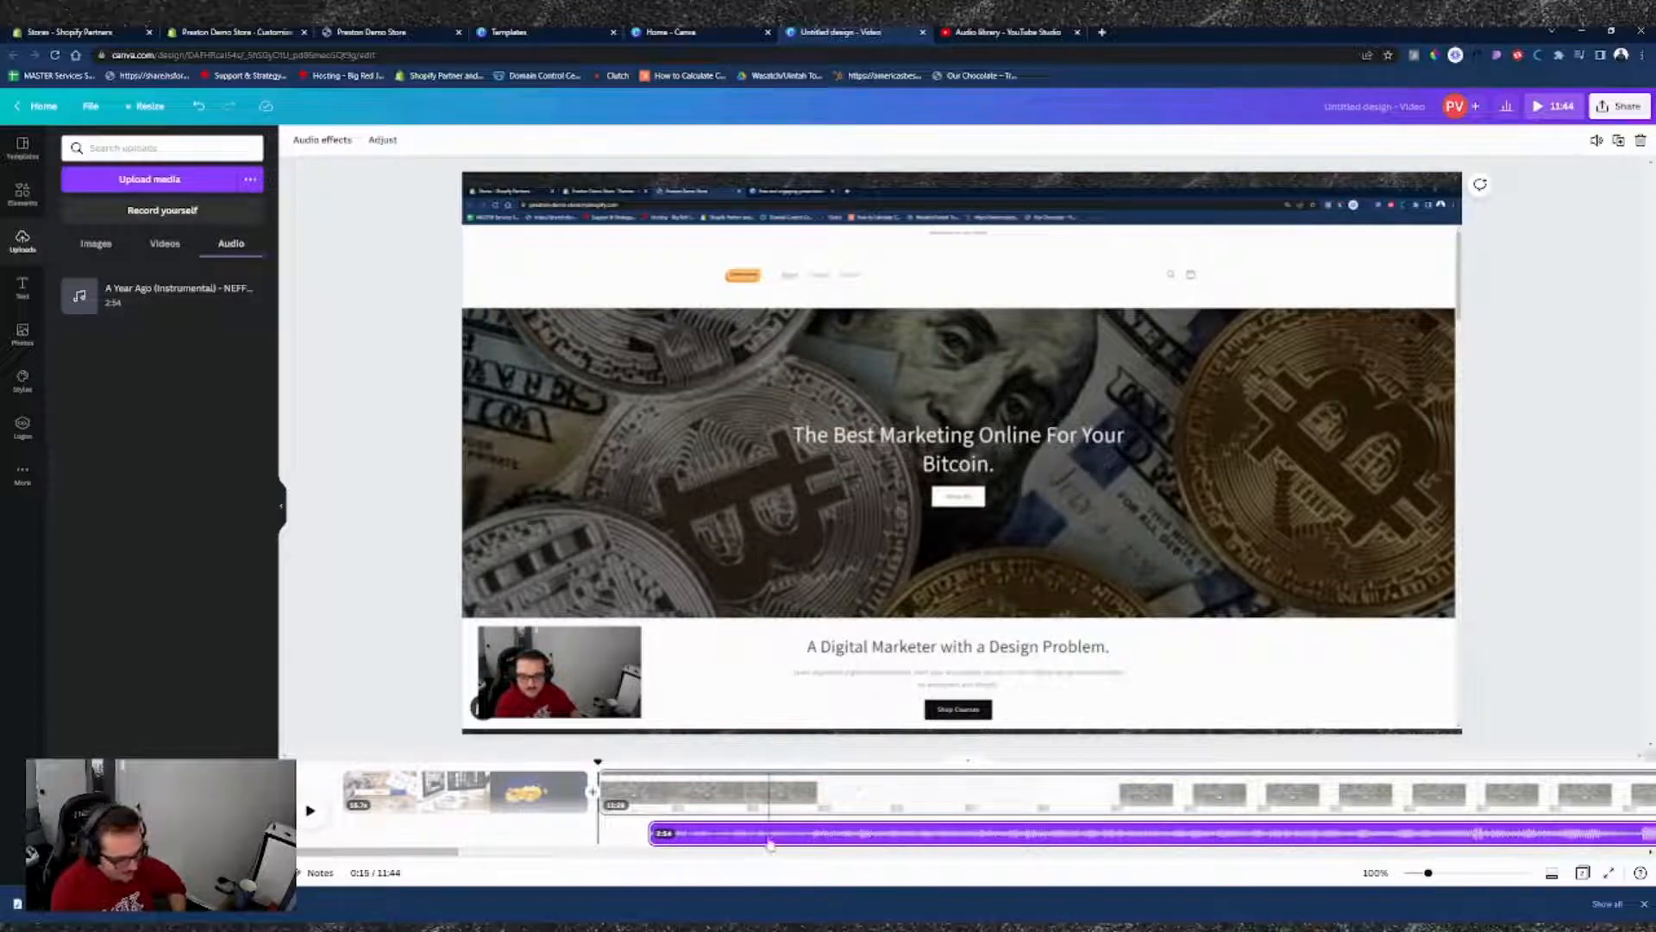
{"action": "left_click_drag", "start_coordinate": [770, 833], "coordinate": [721, 836]}
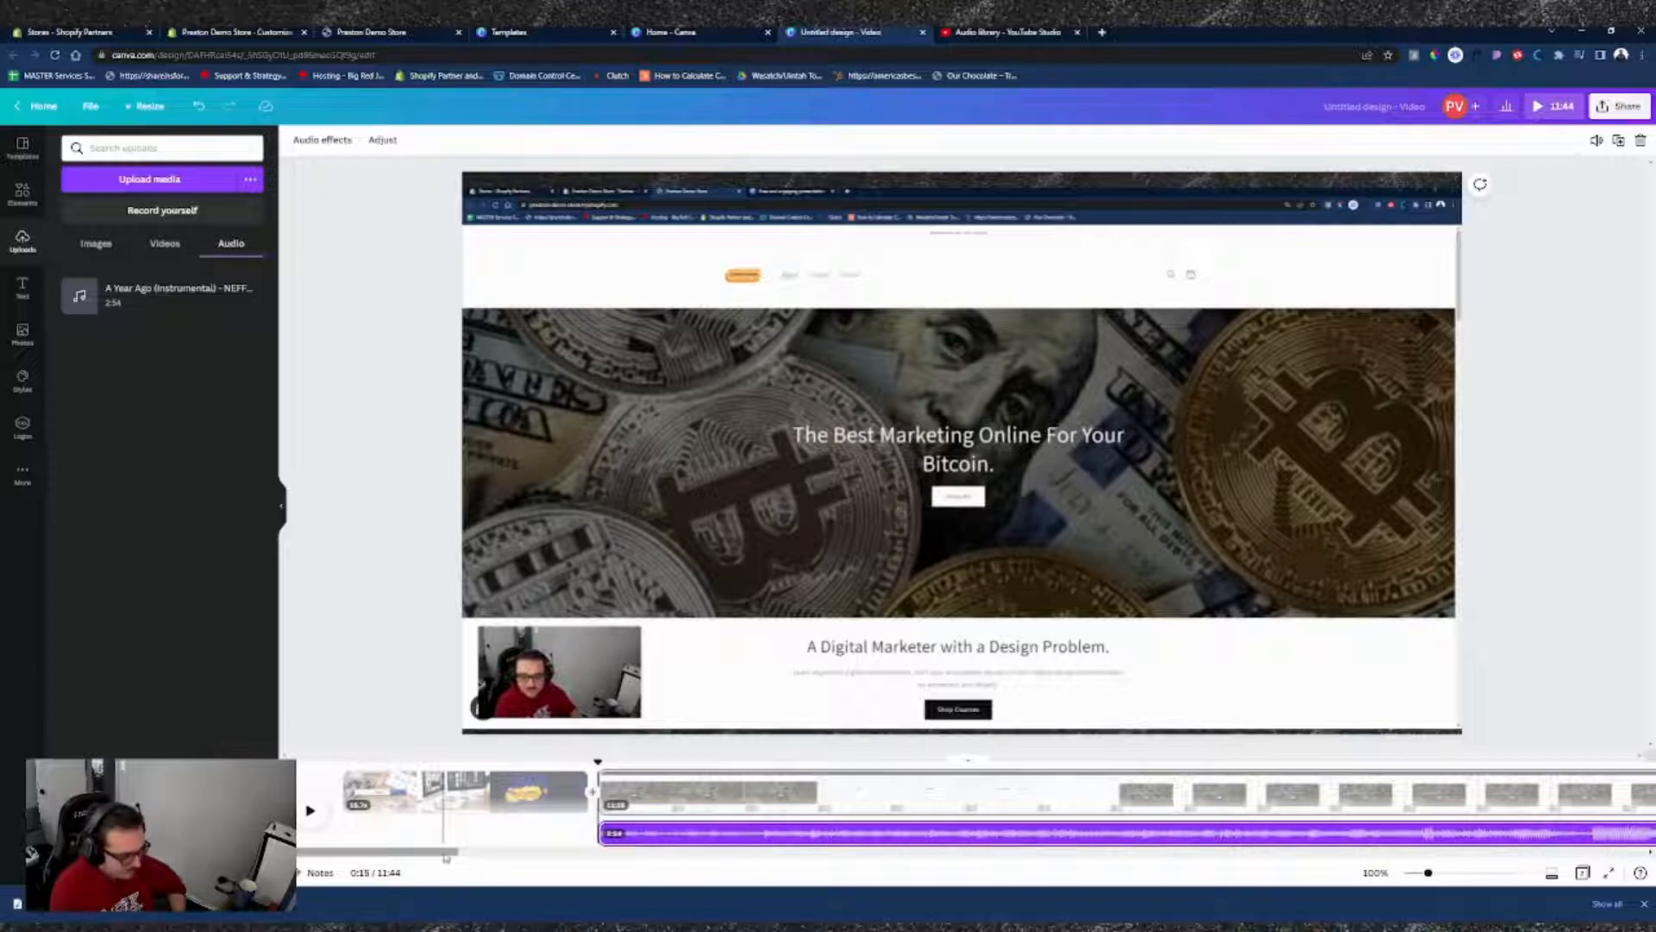
- Duplicate the music clip and place the copy directly after the first clip's end, with the timeline zoomed to 42%
{"action": "scroll", "coordinate": [798, 809], "scroll_direction": "right", "scroll_amount": 10}
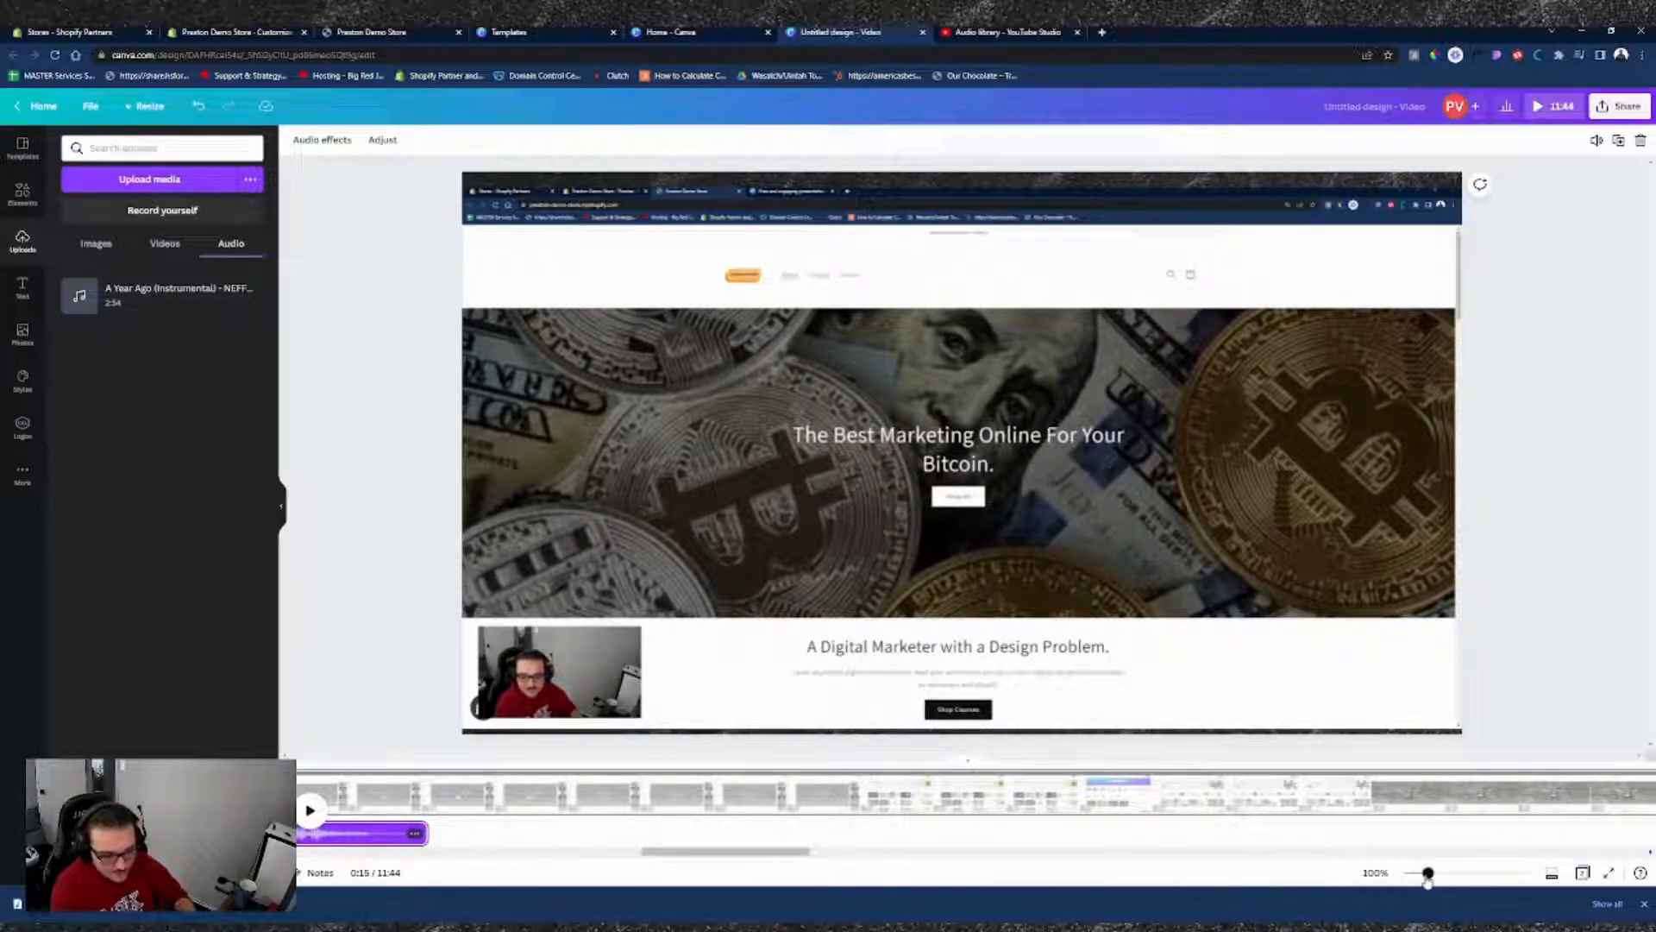
{"action": "mouse_move", "coordinate": [1428, 875]}
{"action": "left_mouse_down"}
{"action": "mouse_move", "coordinate": [1411, 875]}
{"action": "mouse_move", "coordinate": [1507, 874]}
{"action": "mouse_move", "coordinate": [1411, 874]}
{"action": "left_mouse_up"}
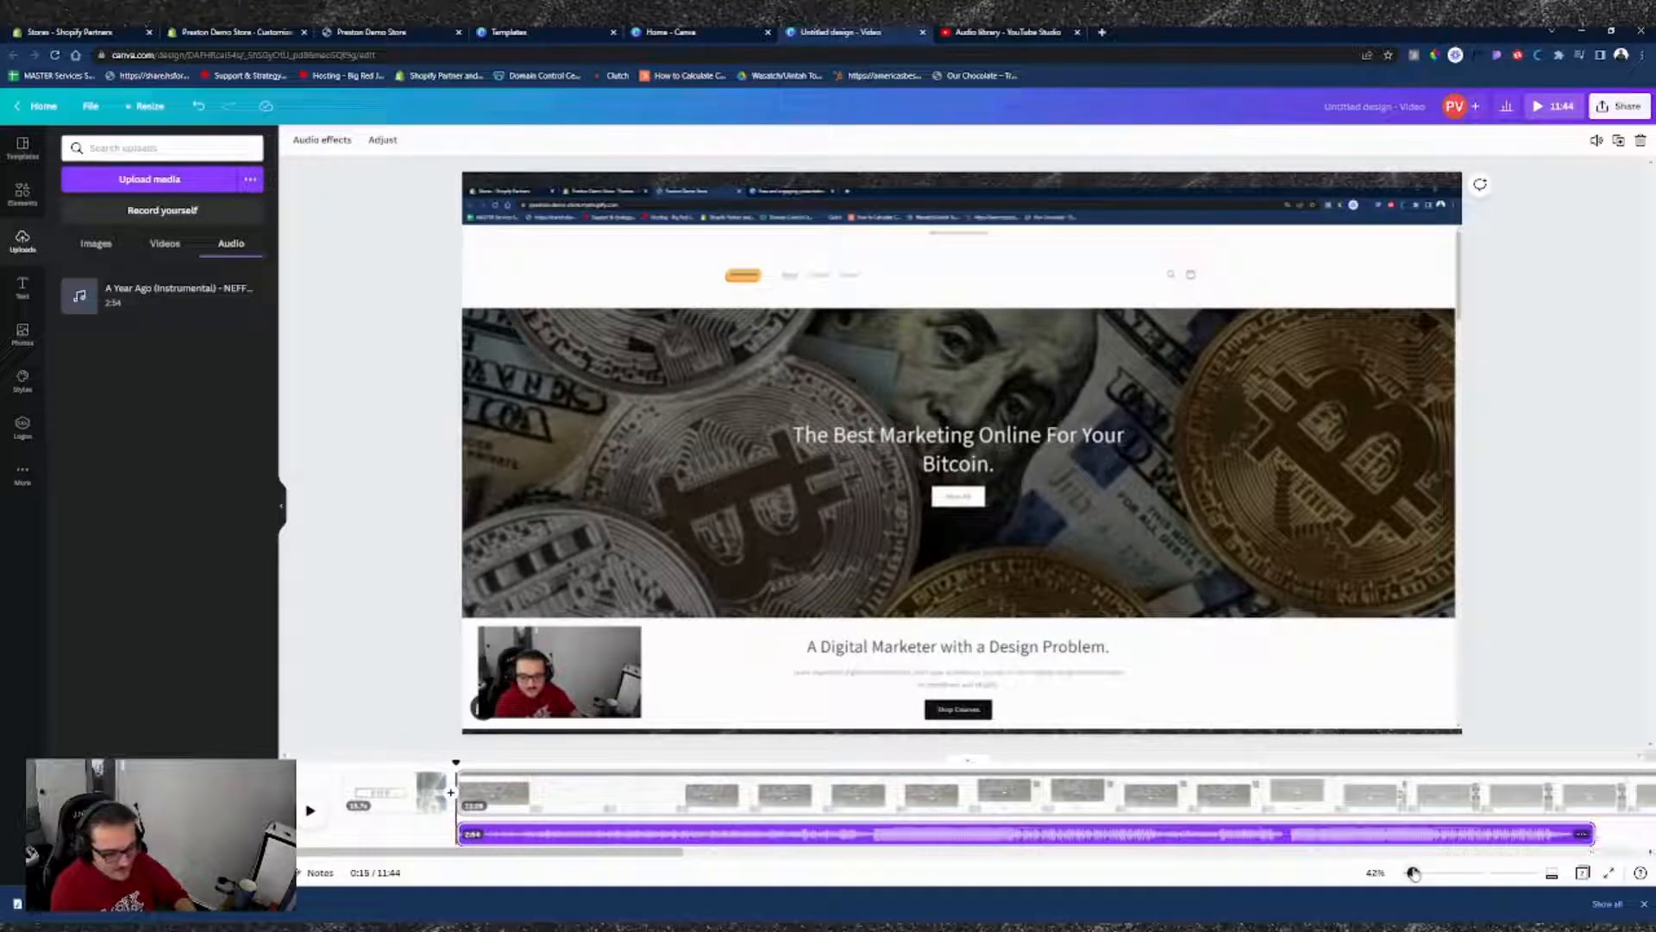
{"action": "left_click_drag", "start_coordinate": [631, 854], "coordinate": [765, 857]}
{"action": "right_click", "coordinate": [1169, 841]}
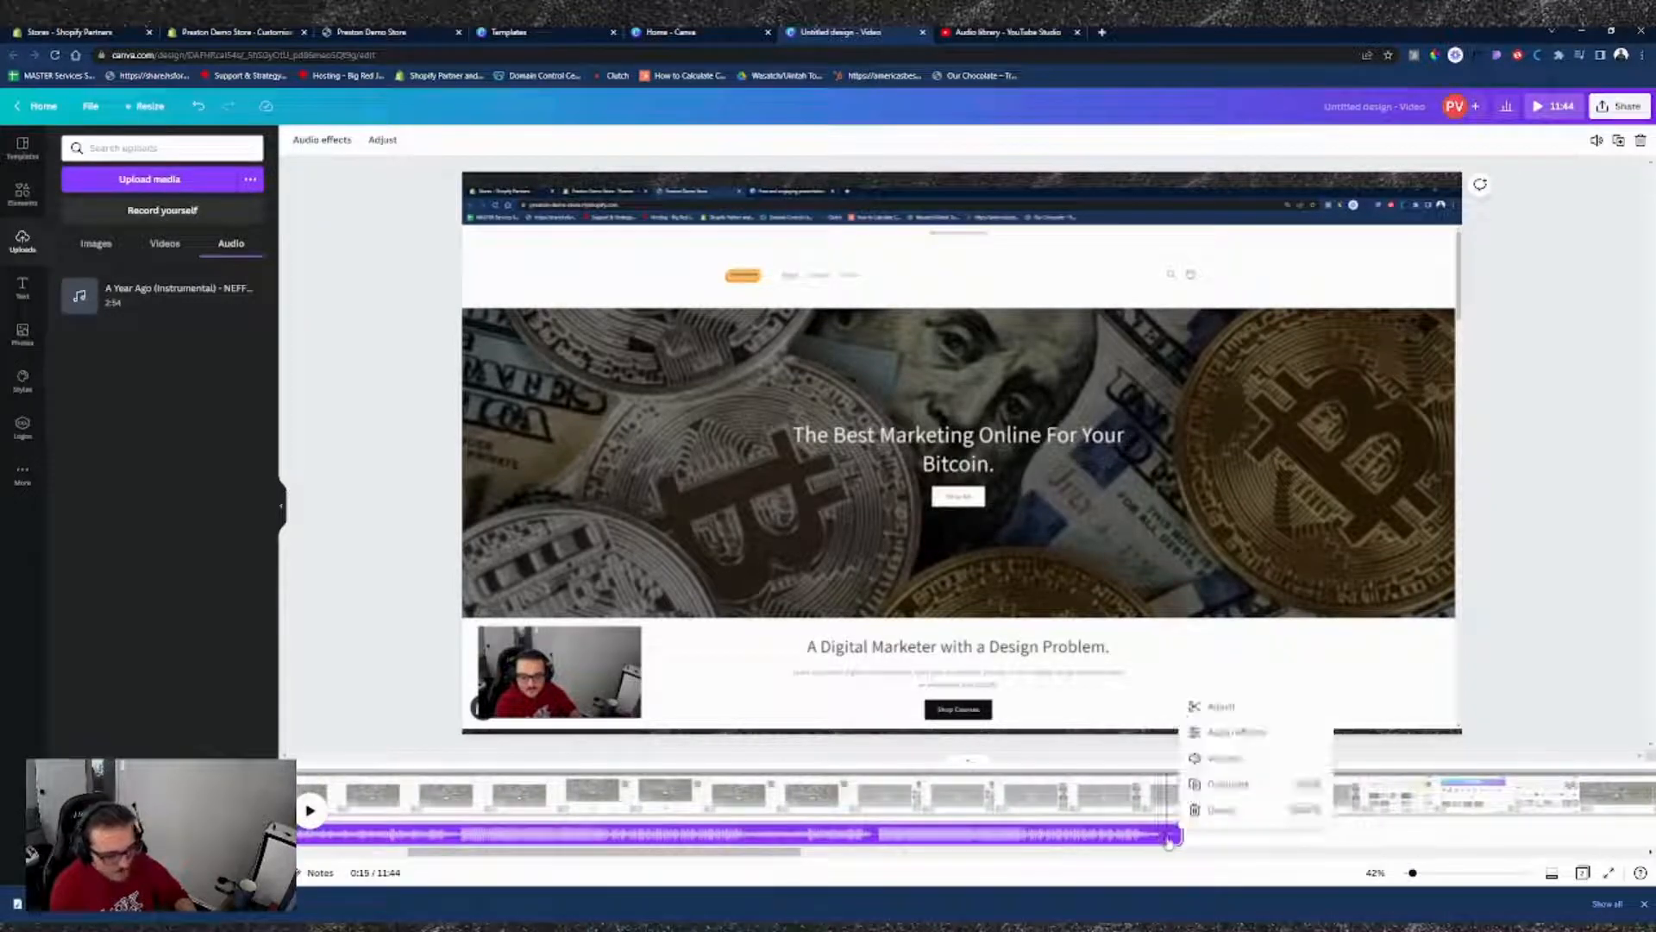
{"action": "left_click", "coordinate": [1228, 783]}
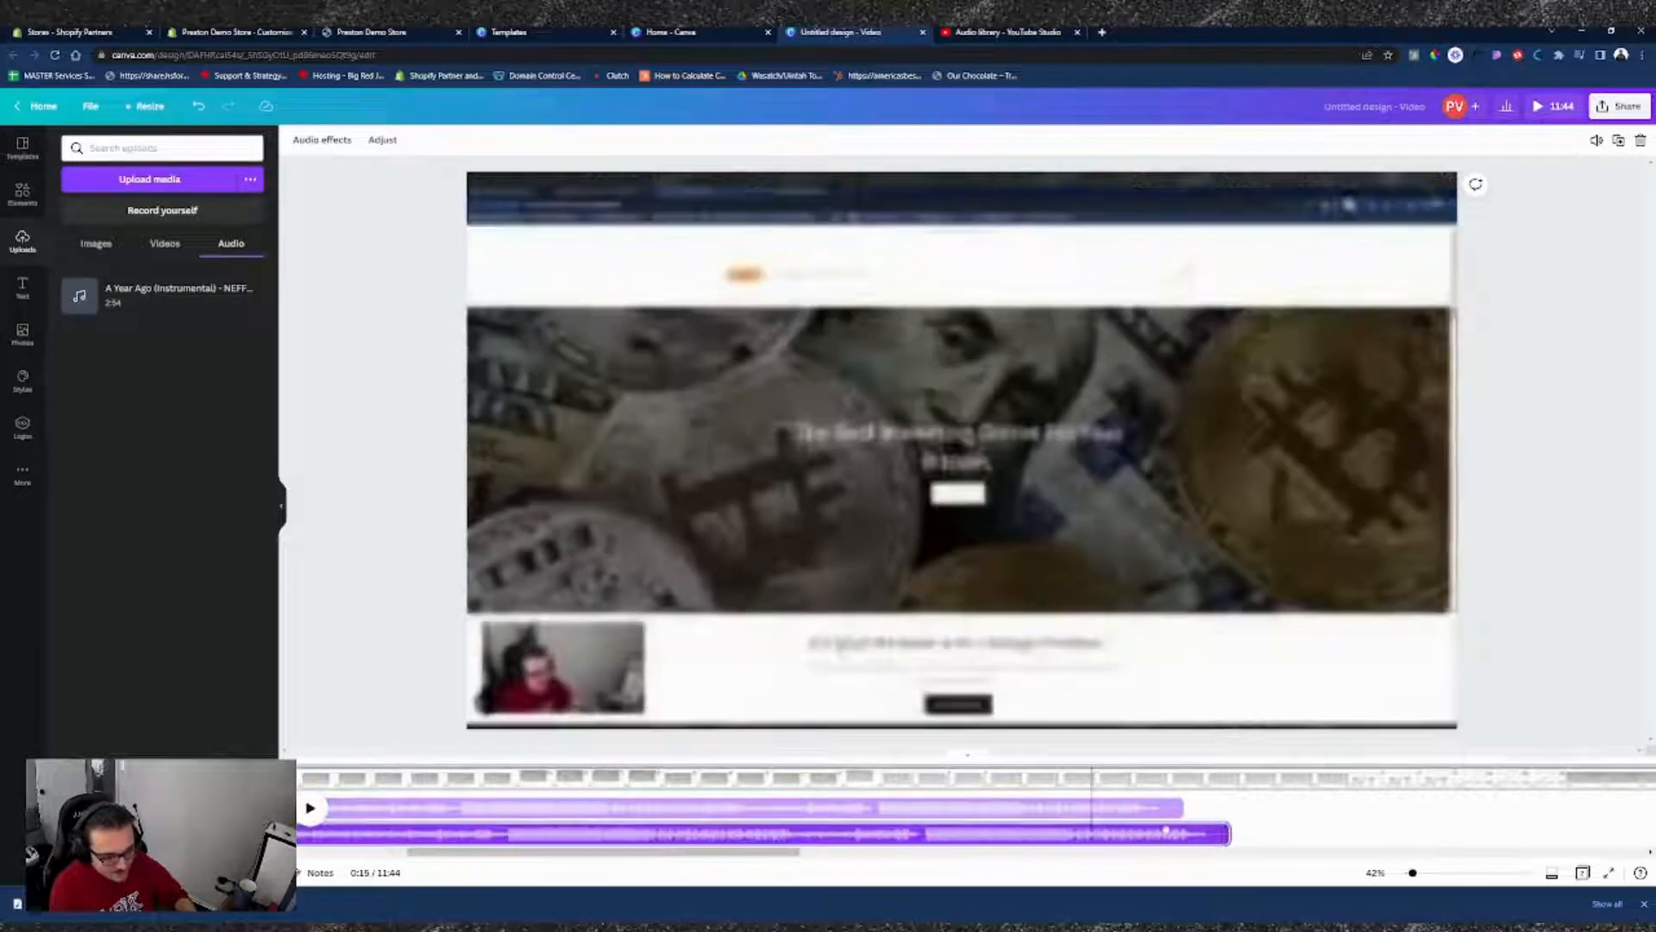
{"action": "left_click_drag", "start_coordinate": [1490, 808], "coordinate": [1489, 807]}
{"action": "left_click_drag", "start_coordinate": [495, 837], "coordinate": [1234, 798]}
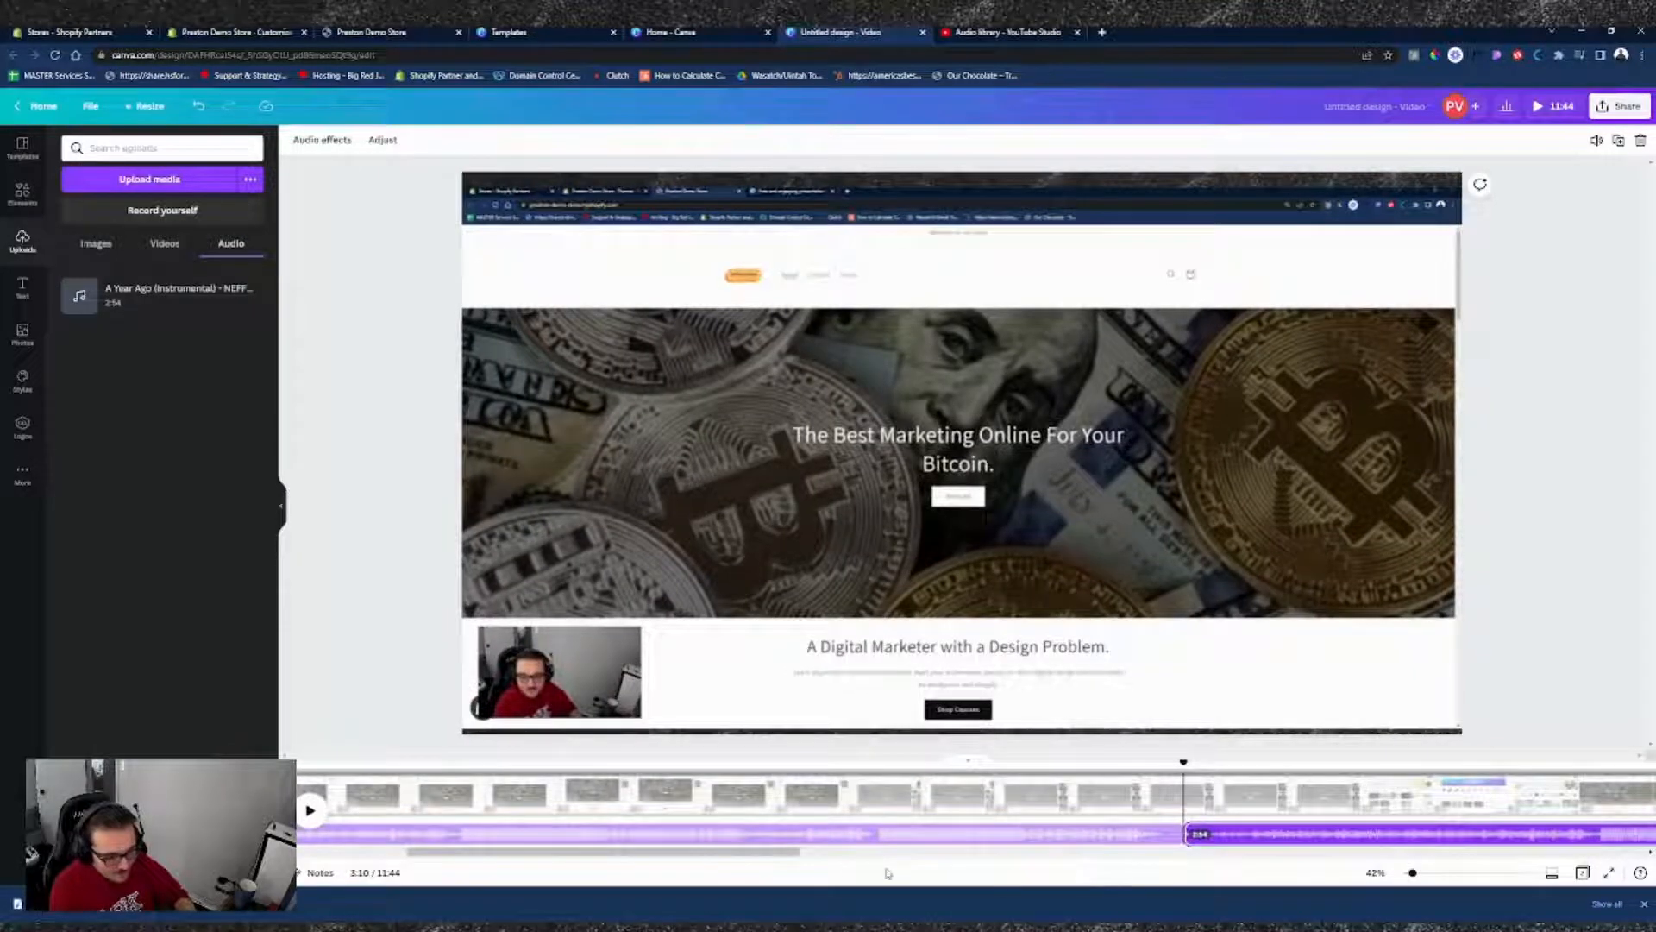
- Duplicate the second music clip and place the copy directly after its end on the timeline
{"action": "left_click_drag", "start_coordinate": [759, 854], "coordinate": [1135, 866]}
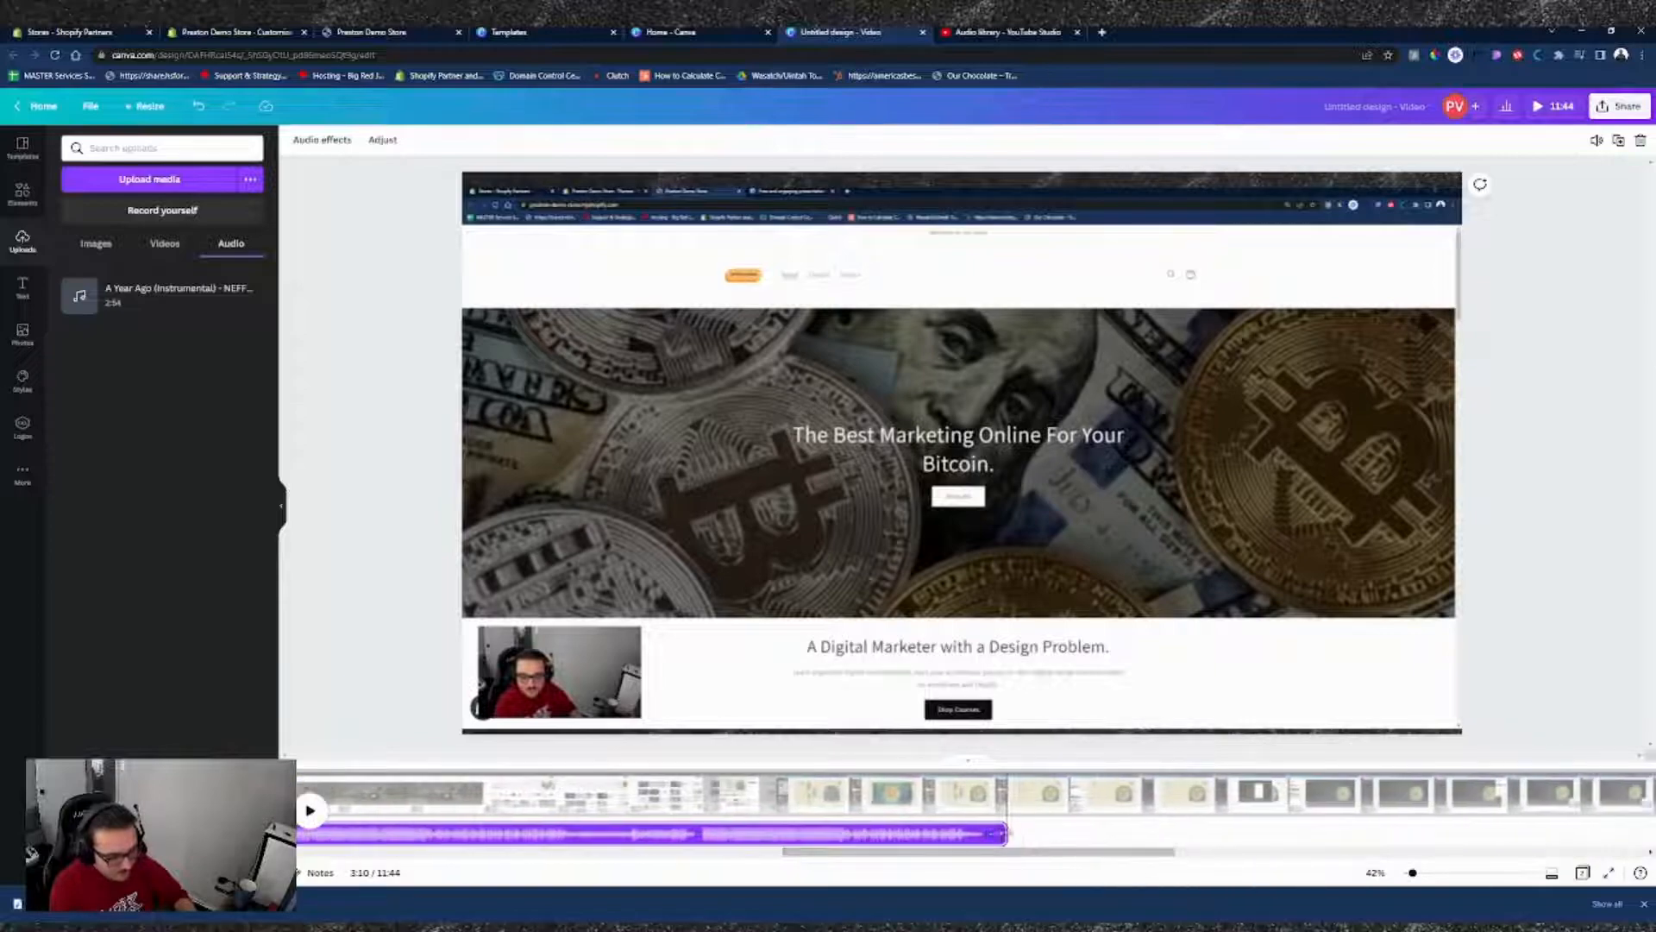
{"action": "left_click", "coordinate": [996, 835]}
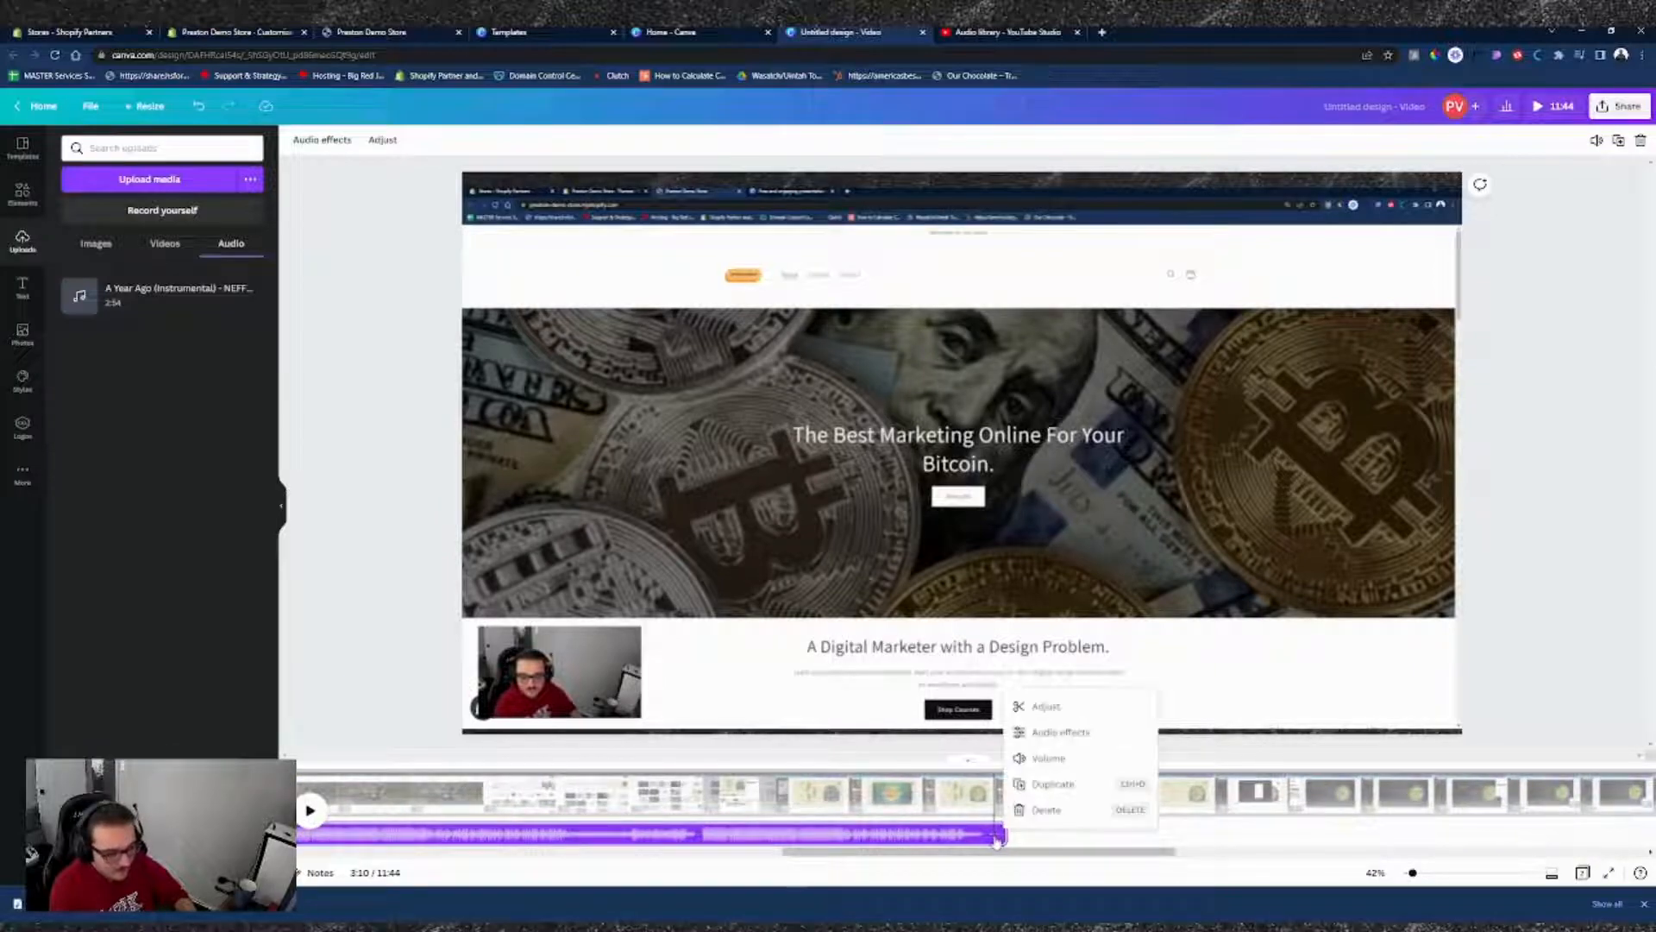
{"action": "left_click", "coordinate": [1047, 788]}
{"action": "left_click_drag", "start_coordinate": [831, 833], "coordinate": [1451, 794]}
- Duplicate the third music clip and position the copy so it overlaps the third clip's end and finishes with the video
{"action": "left_click_drag", "start_coordinate": [1120, 837], "coordinate": [1423, 852]}
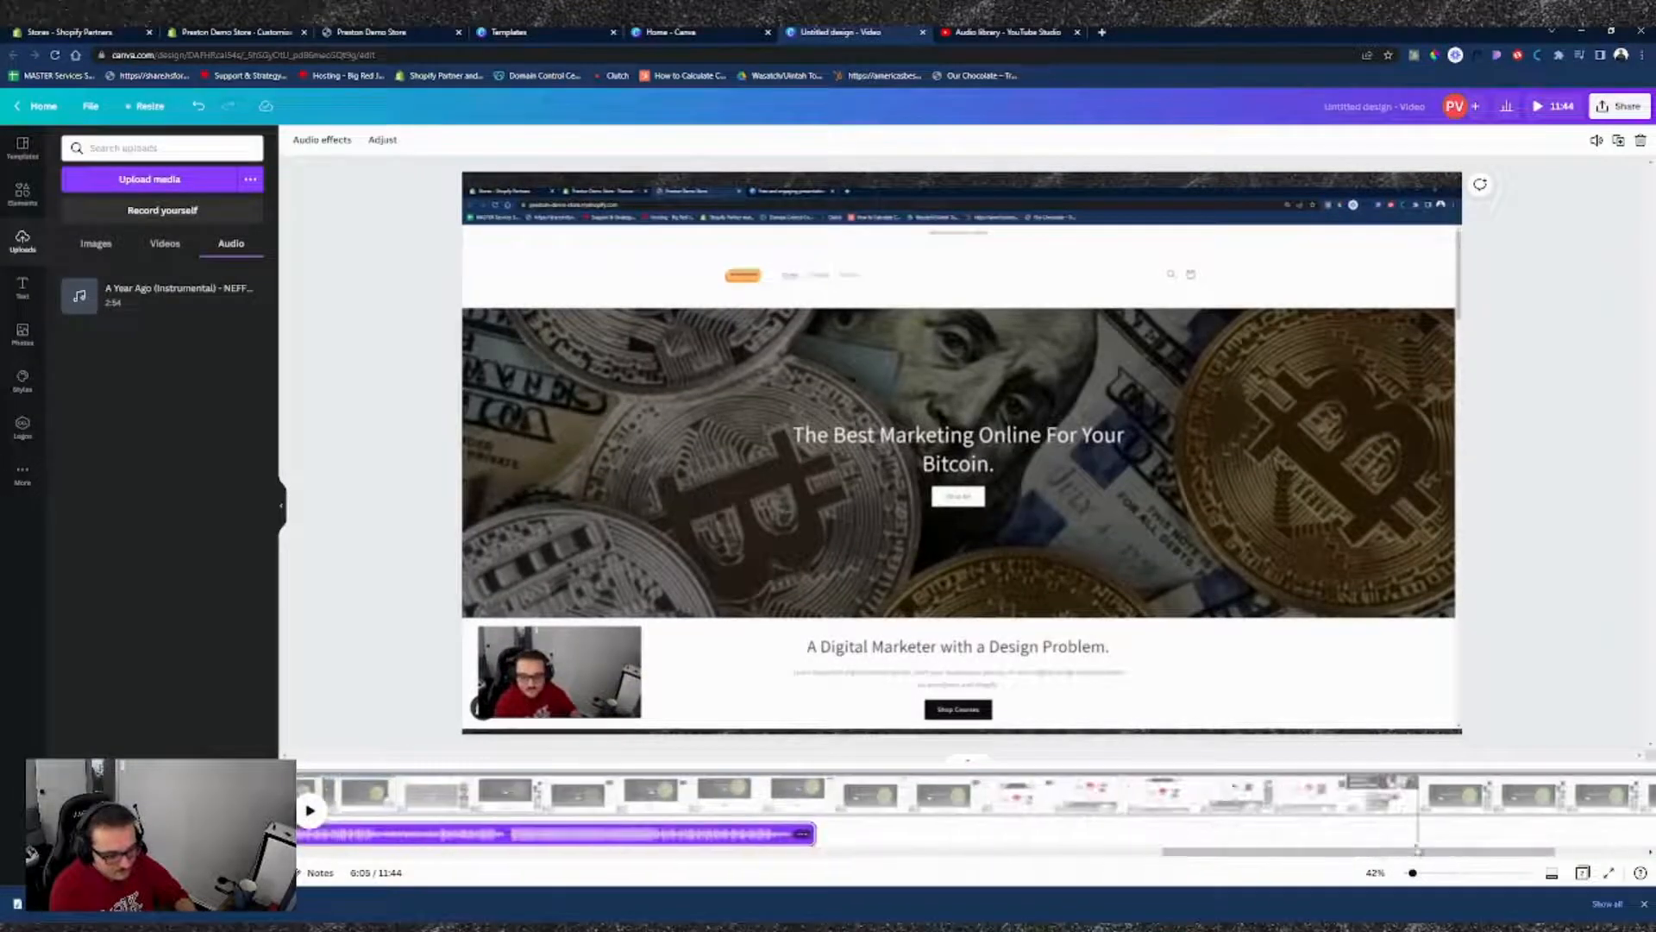
{"action": "right_click", "coordinate": [803, 833]}
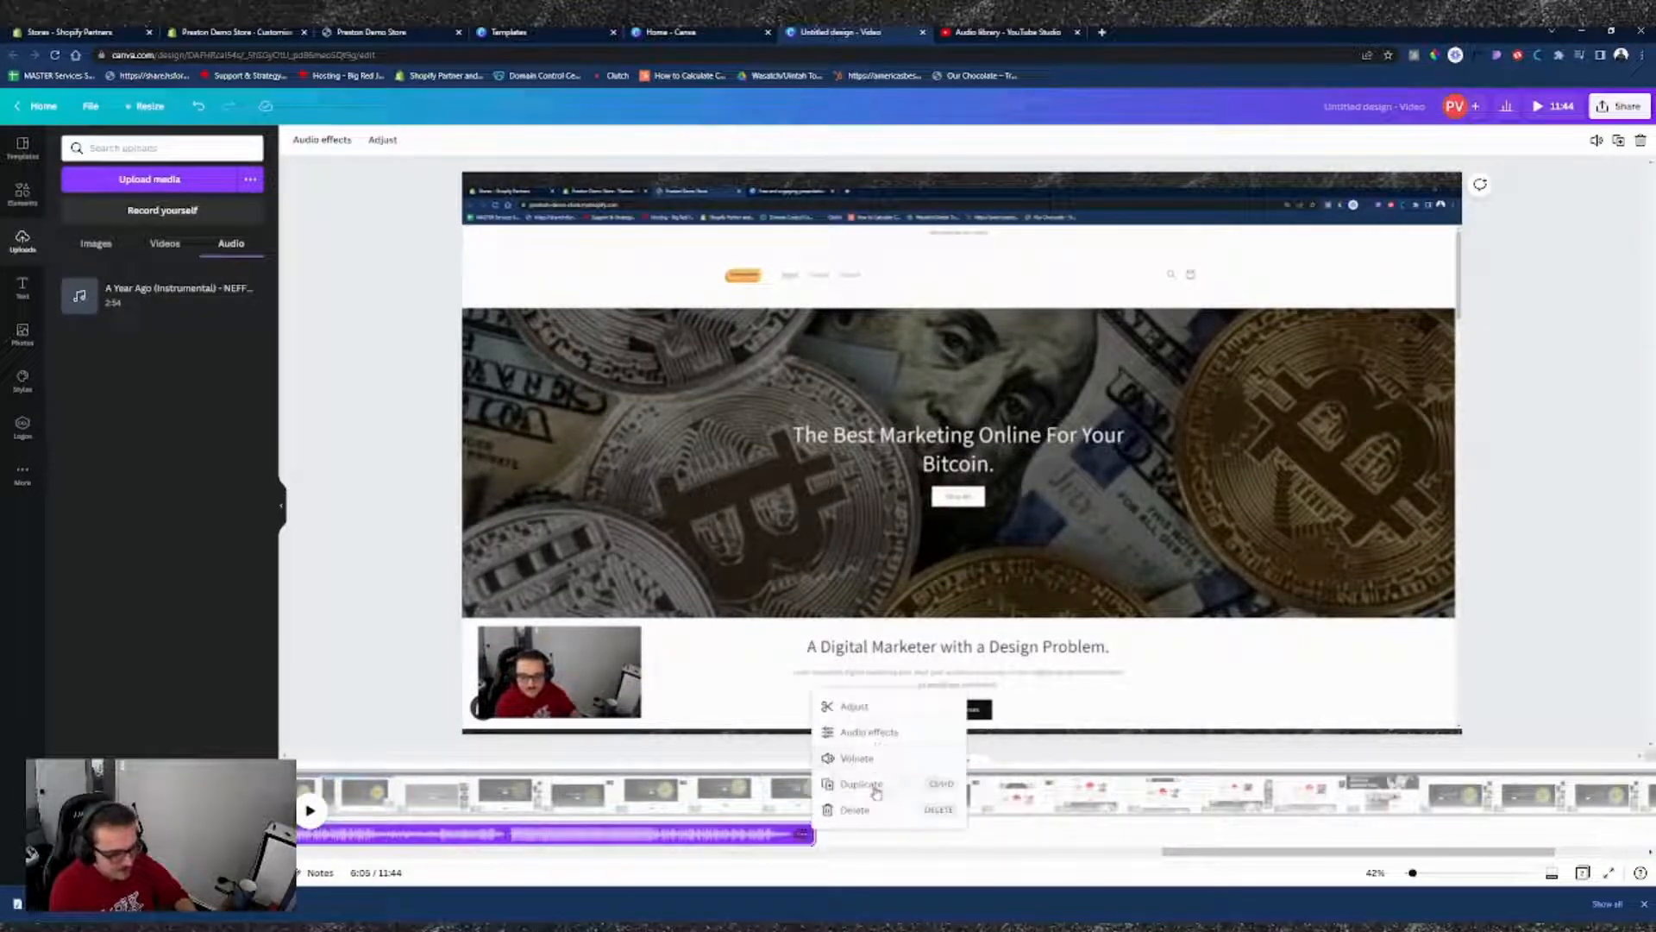
{"action": "left_click", "coordinate": [879, 789]}
{"action": "left_click_drag", "start_coordinate": [708, 836], "coordinate": [1301, 836]}
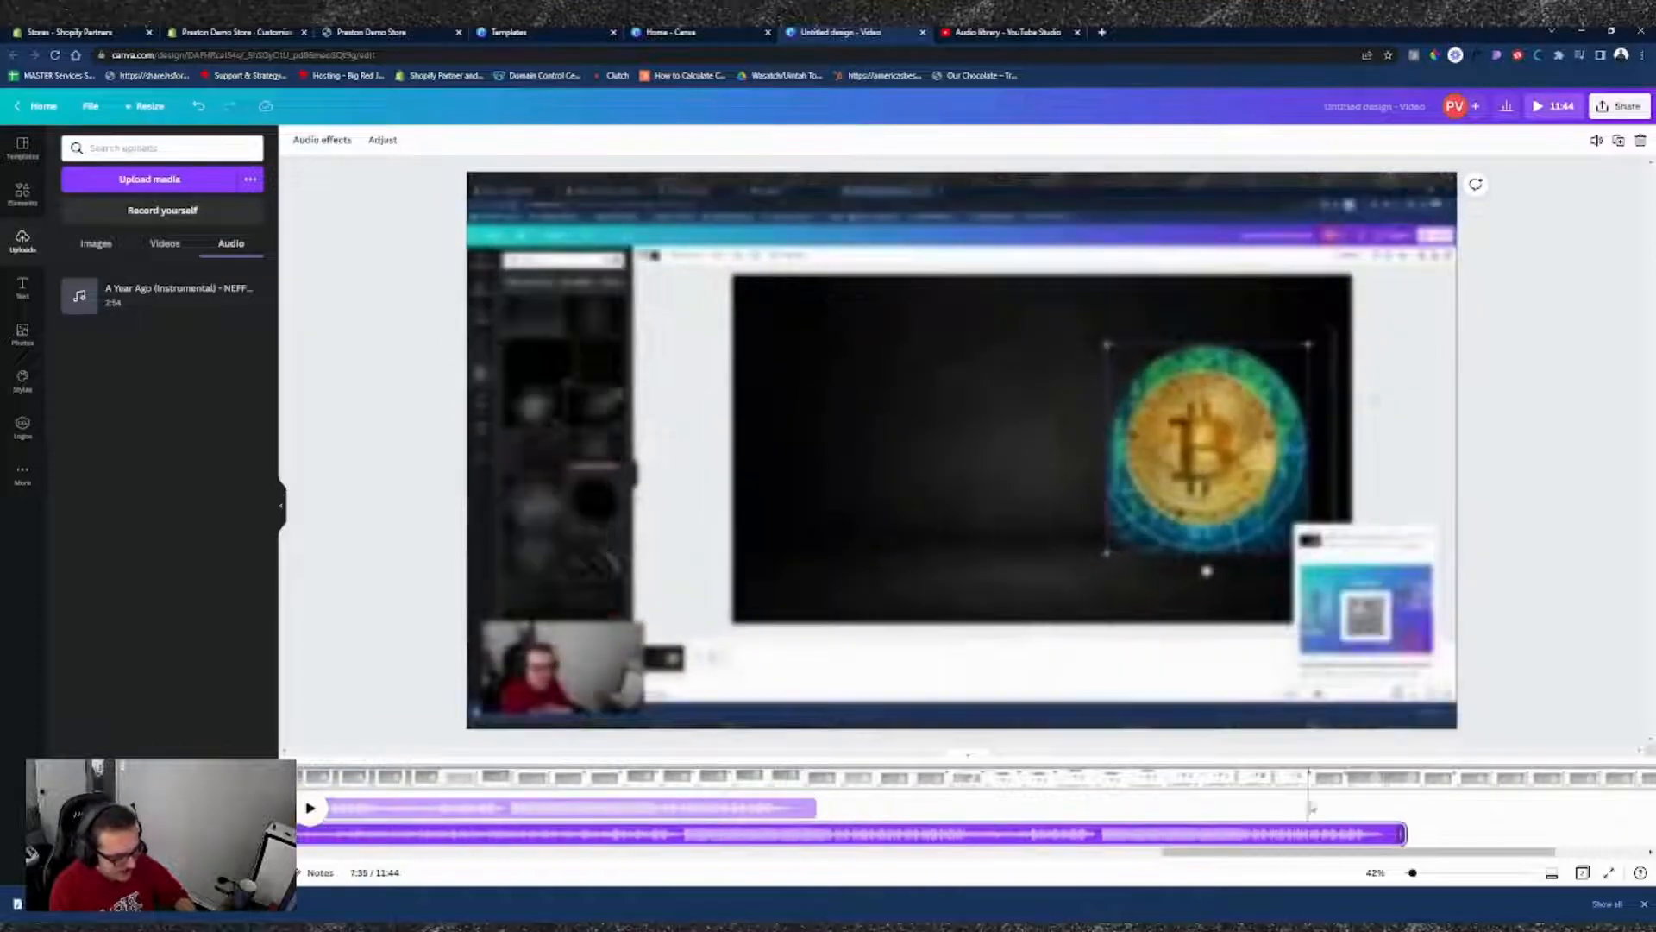
{"action": "left_click_drag", "start_coordinate": [792, 833], "coordinate": [1278, 835]}
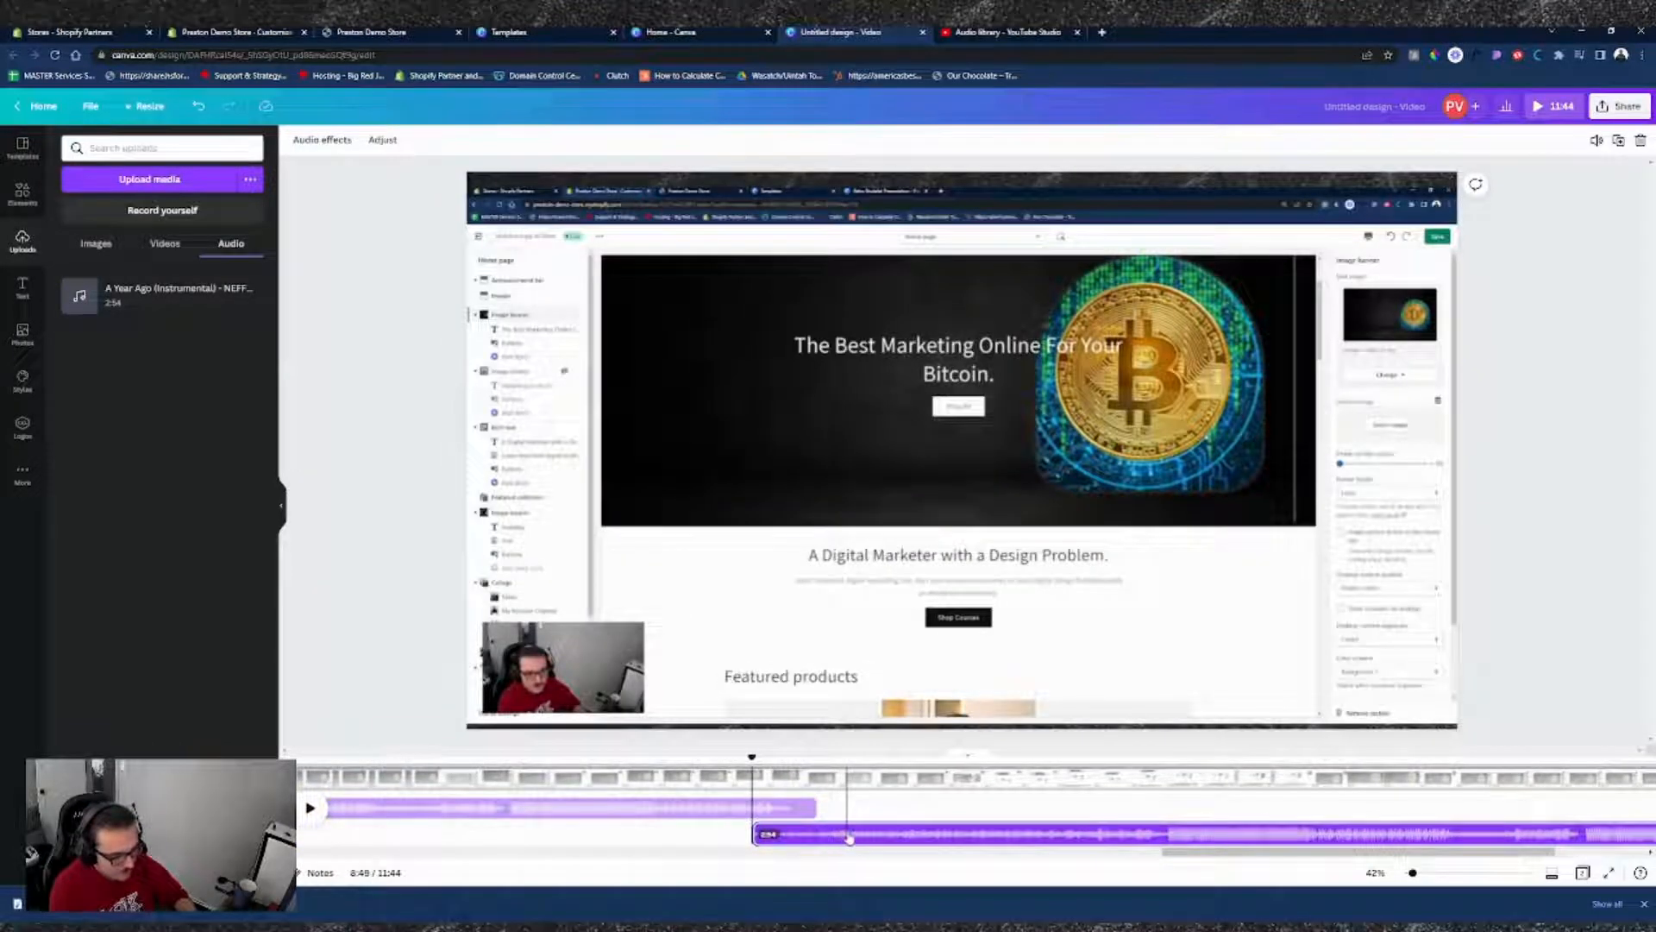
{"action": "left_click_drag", "start_coordinate": [853, 835], "coordinate": [905, 832]}
{"action": "left_click_drag", "start_coordinate": [752, 805], "coordinate": [822, 811]}
{"action": "left_click", "coordinate": [885, 837]}
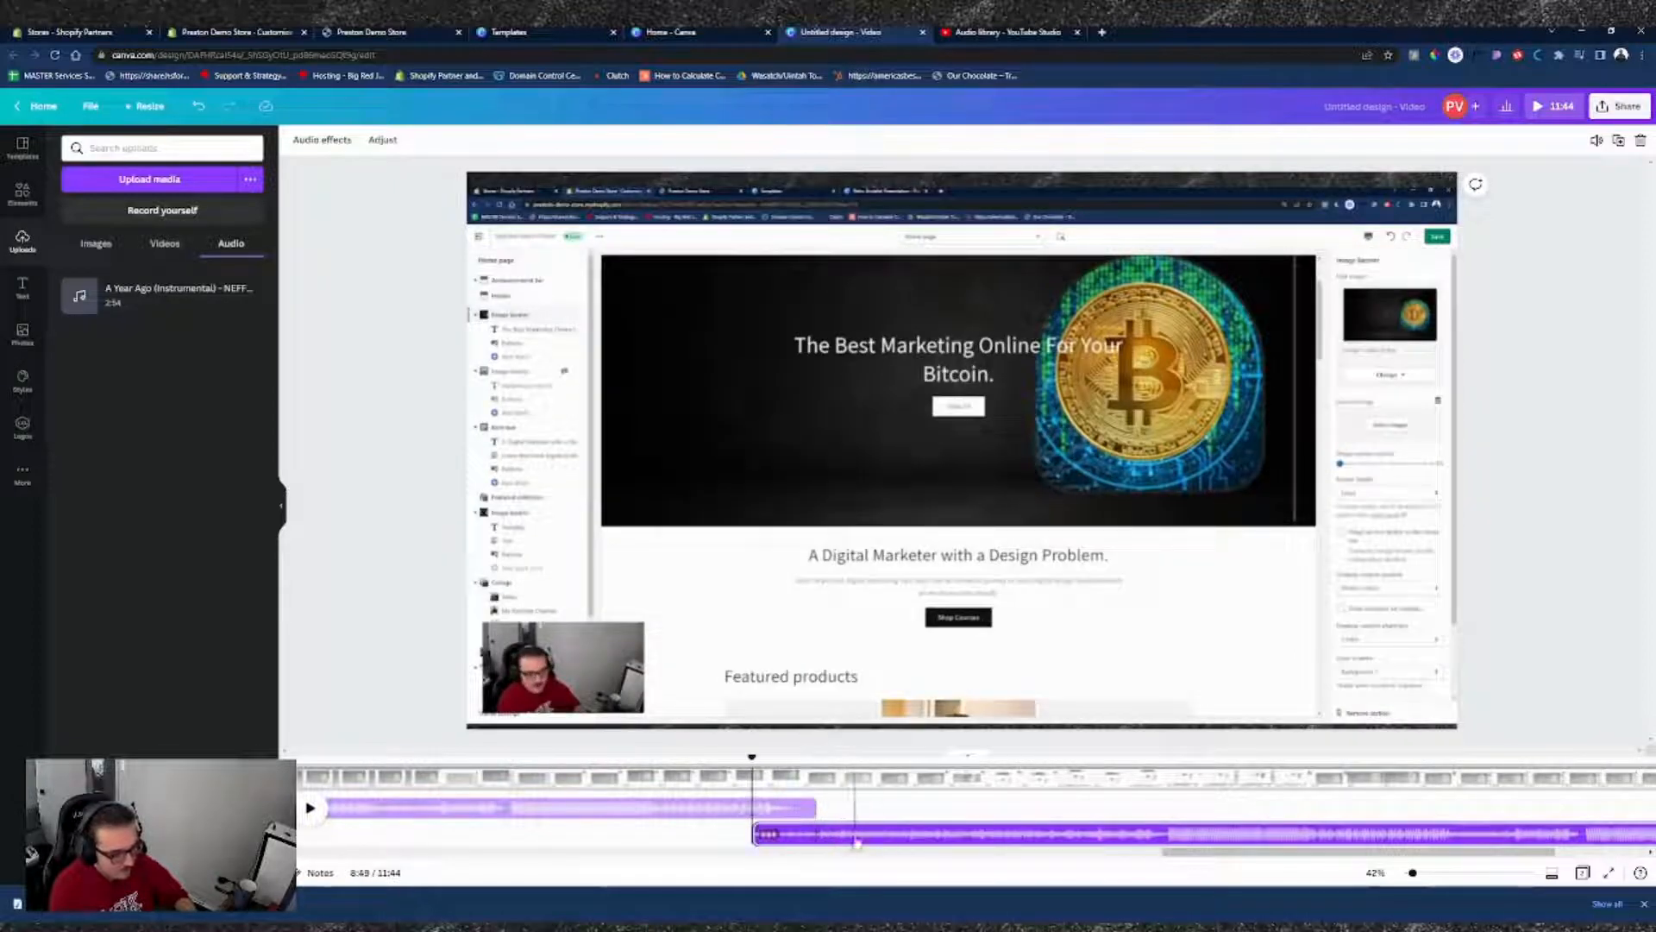
{"action": "left_click_drag", "start_coordinate": [1287, 854], "coordinate": [1479, 856]}
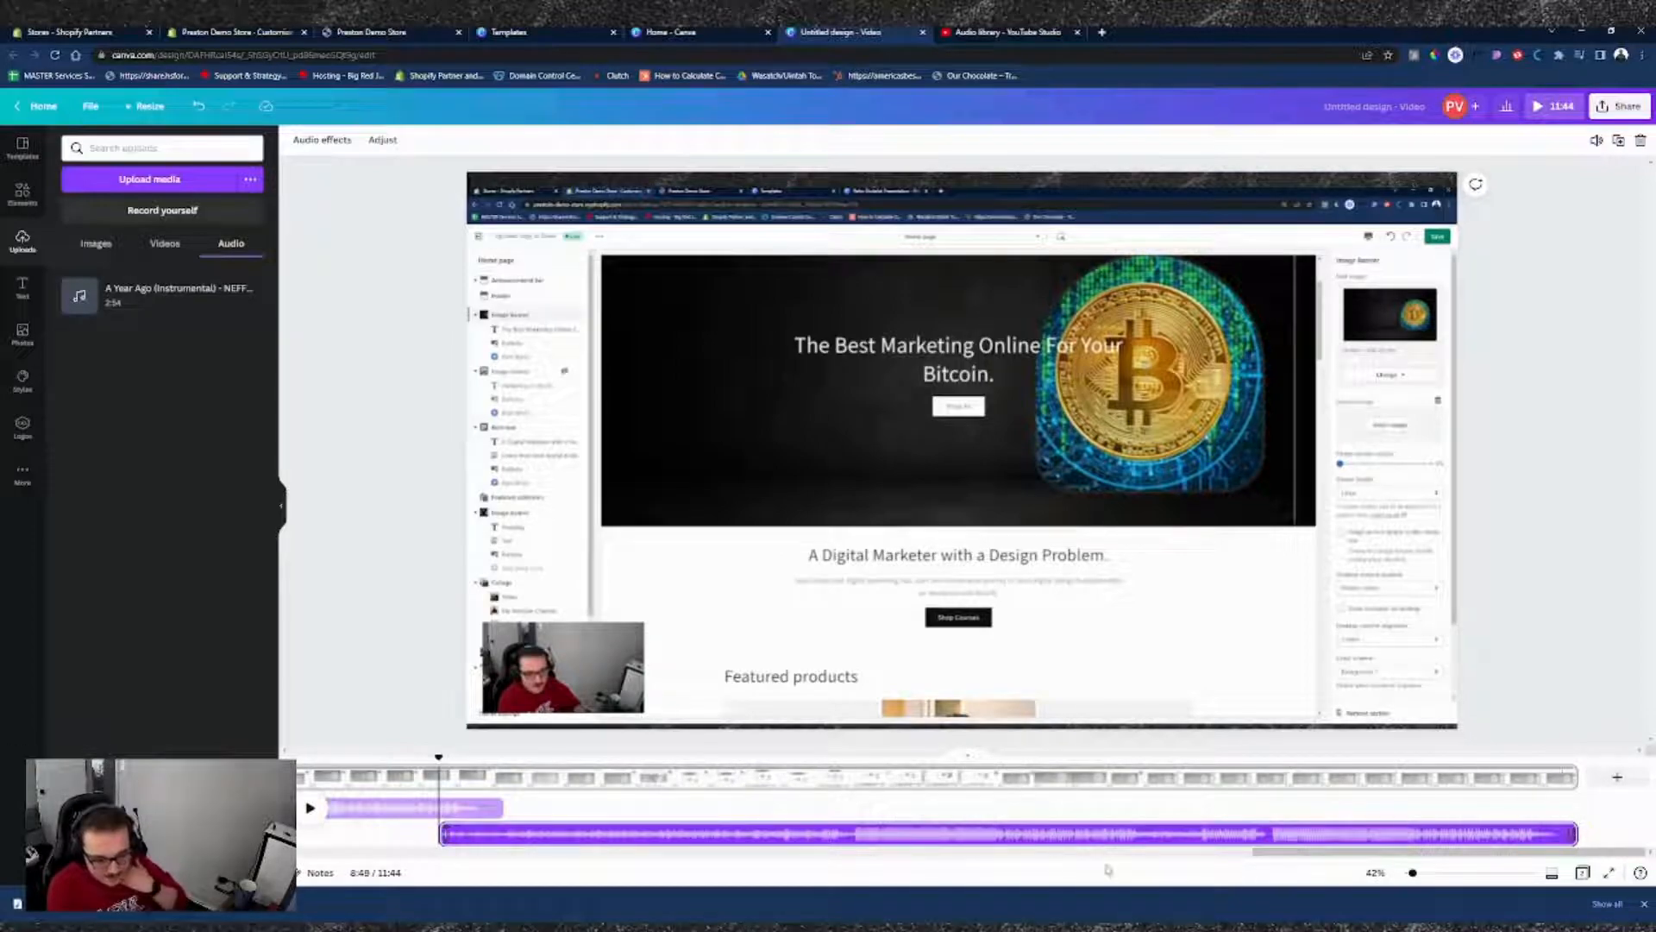
- Inspect the overlap between the last two music clips and play it back from the start of the final clip
{"action": "left_click", "coordinate": [474, 814]}
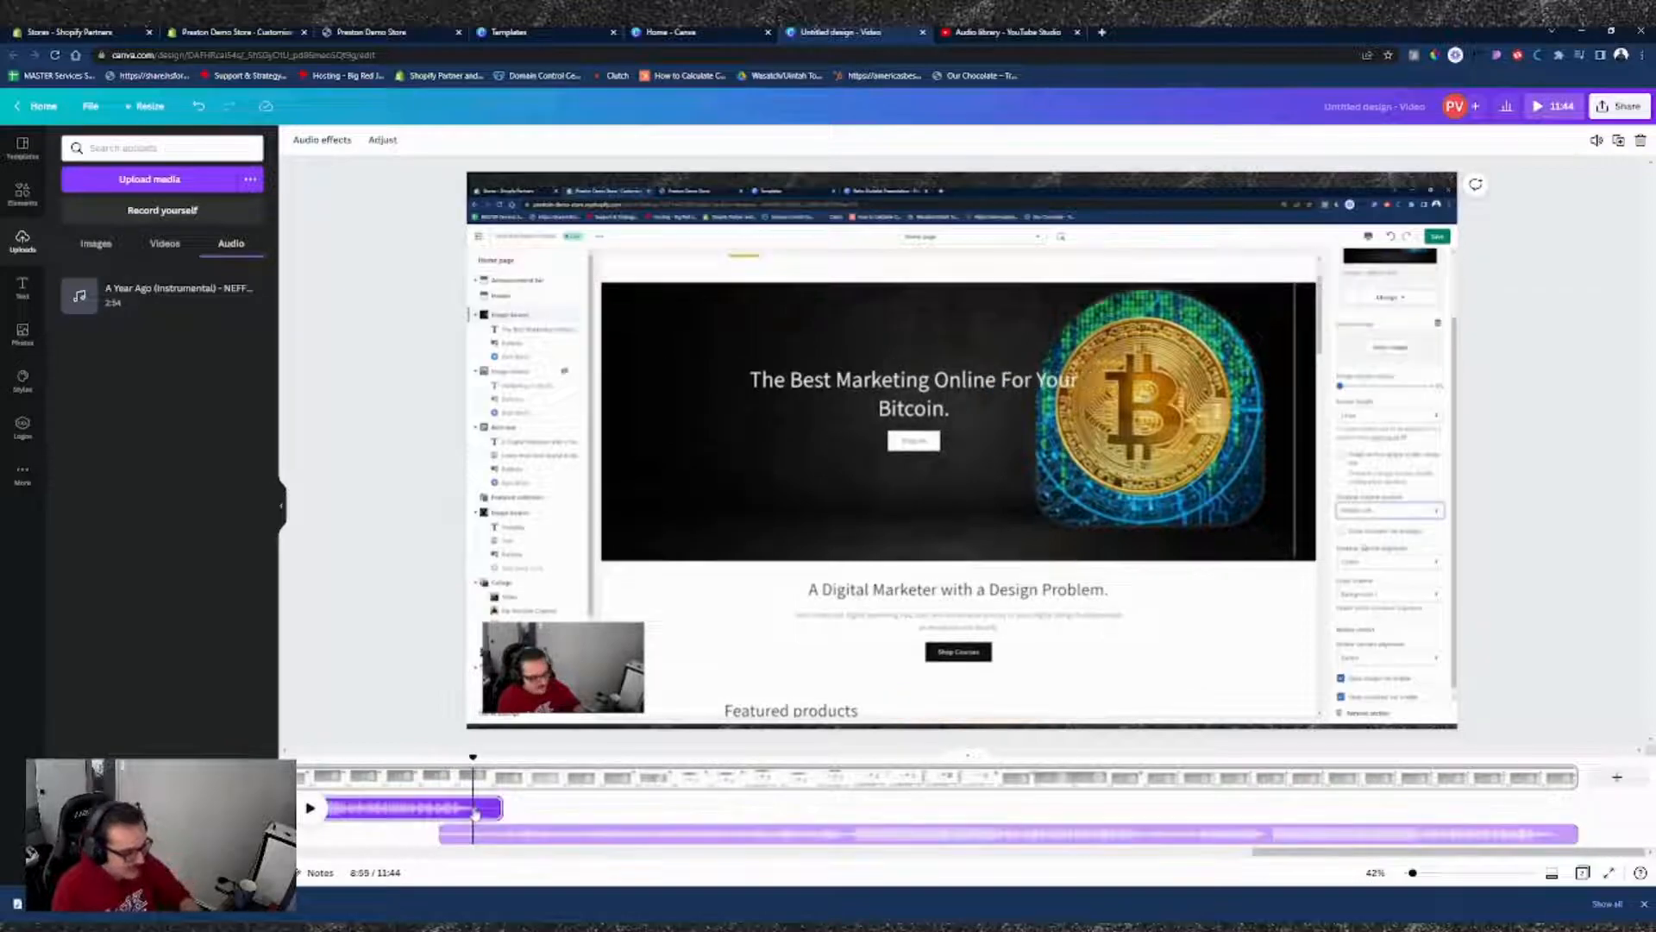
{"action": "left_click", "coordinate": [470, 835]}
{"action": "left_click", "coordinate": [471, 812]}
{"action": "left_click", "coordinate": [484, 835]}
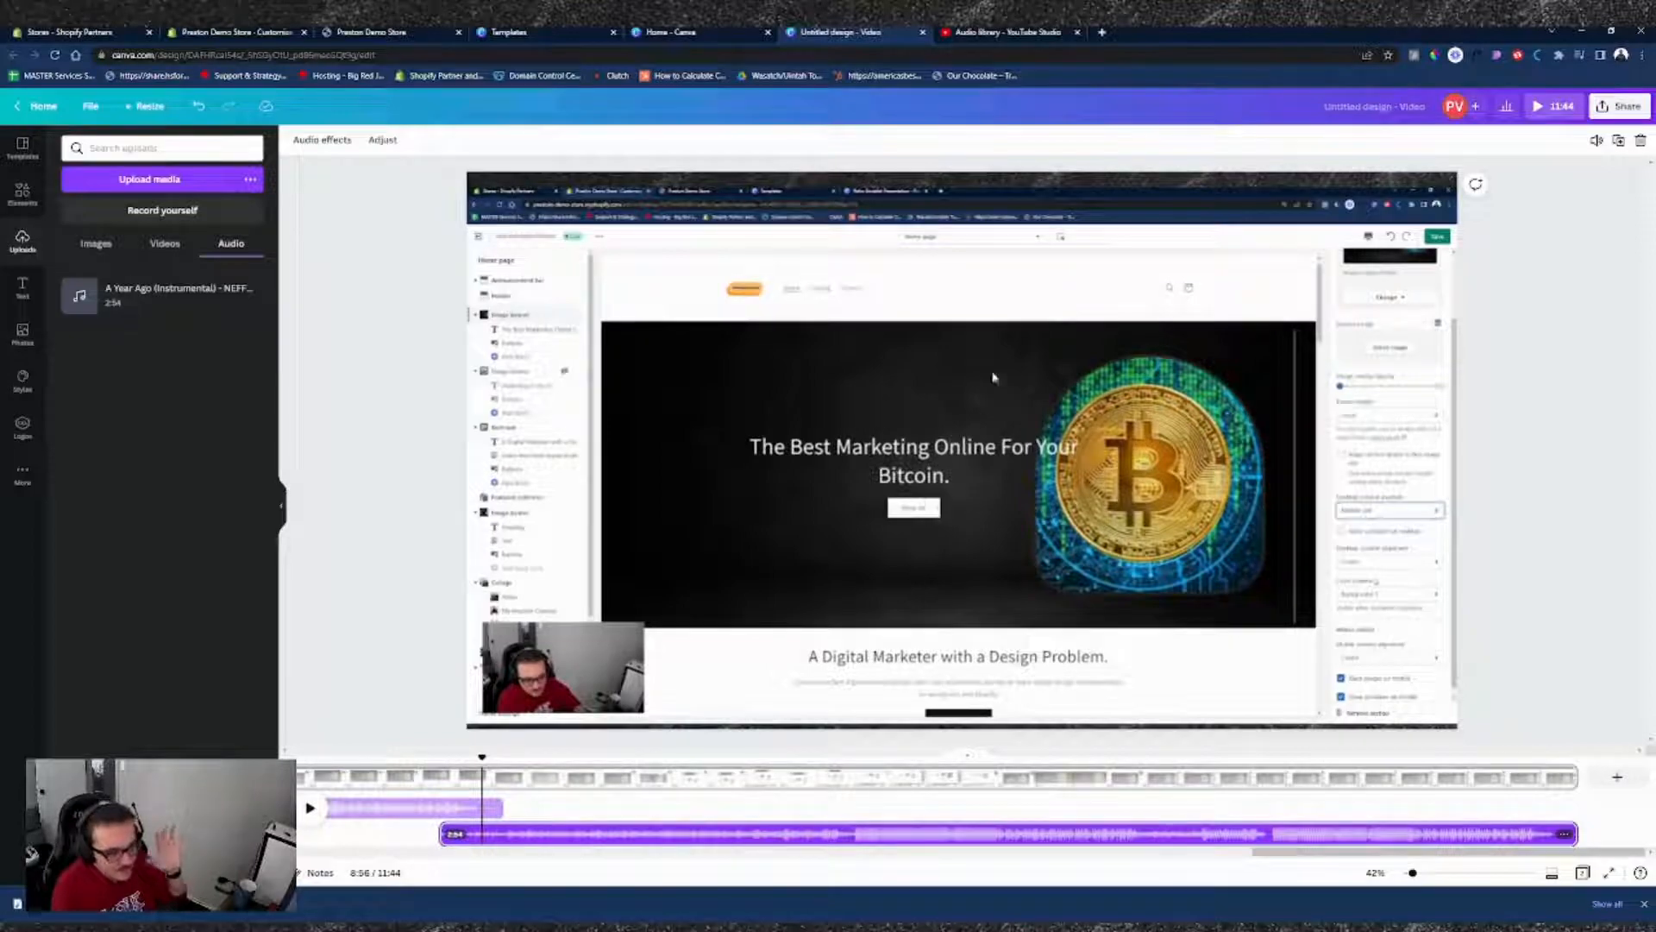
{"action": "left_click", "coordinate": [411, 811]}
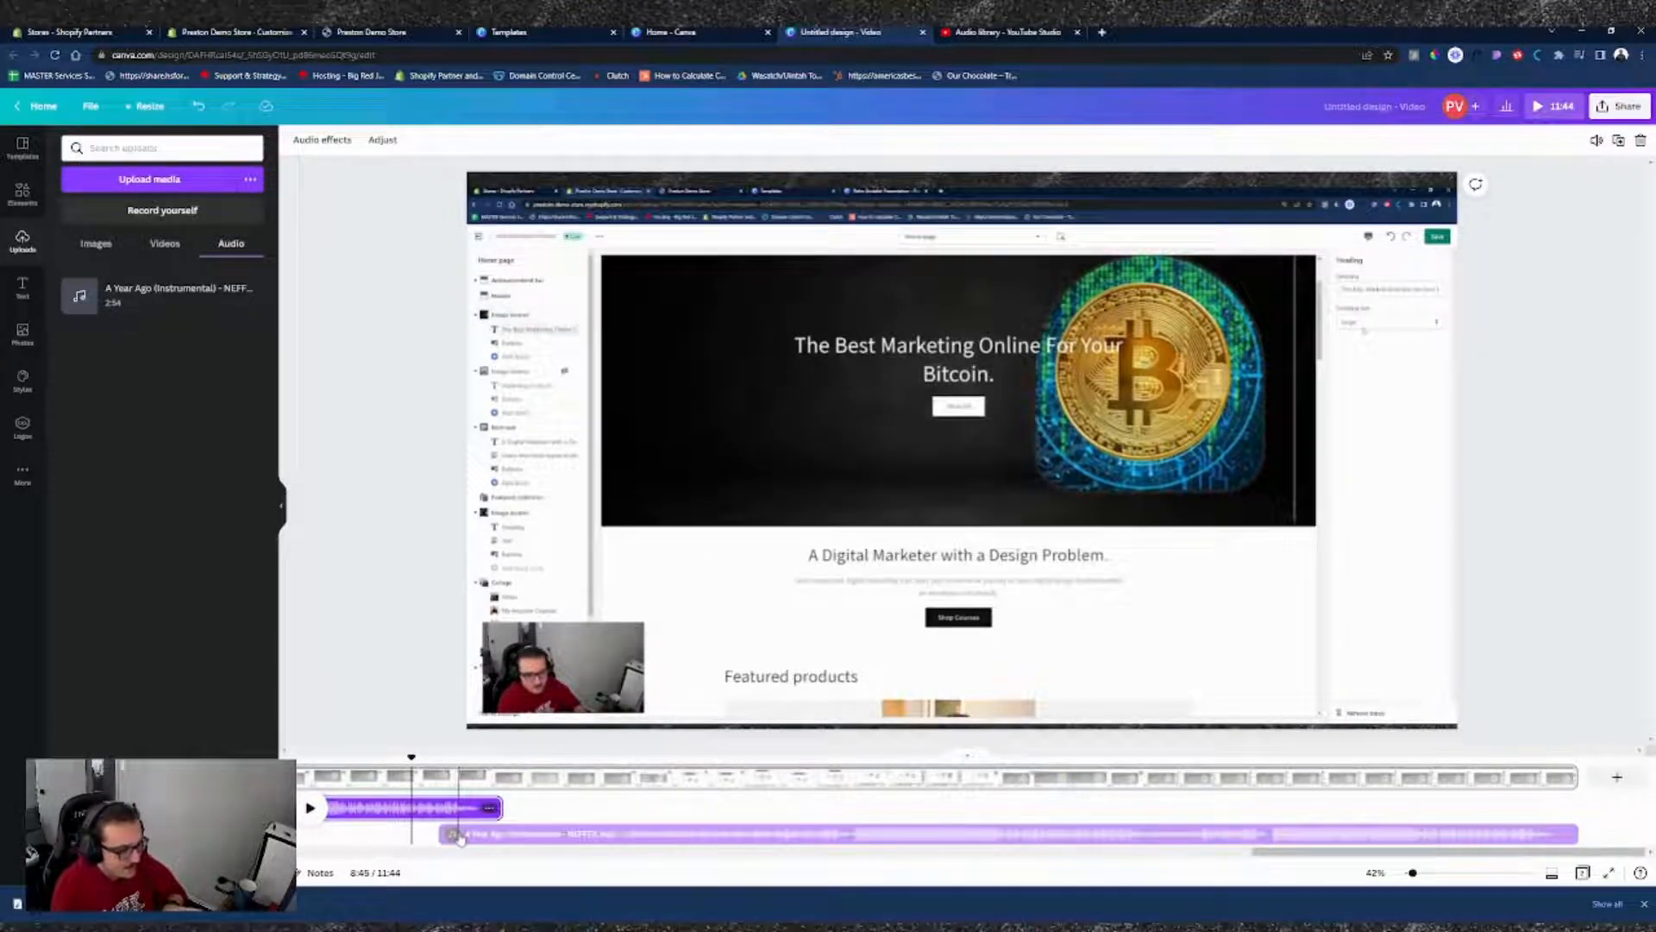
{"action": "left_click", "coordinate": [488, 836]}
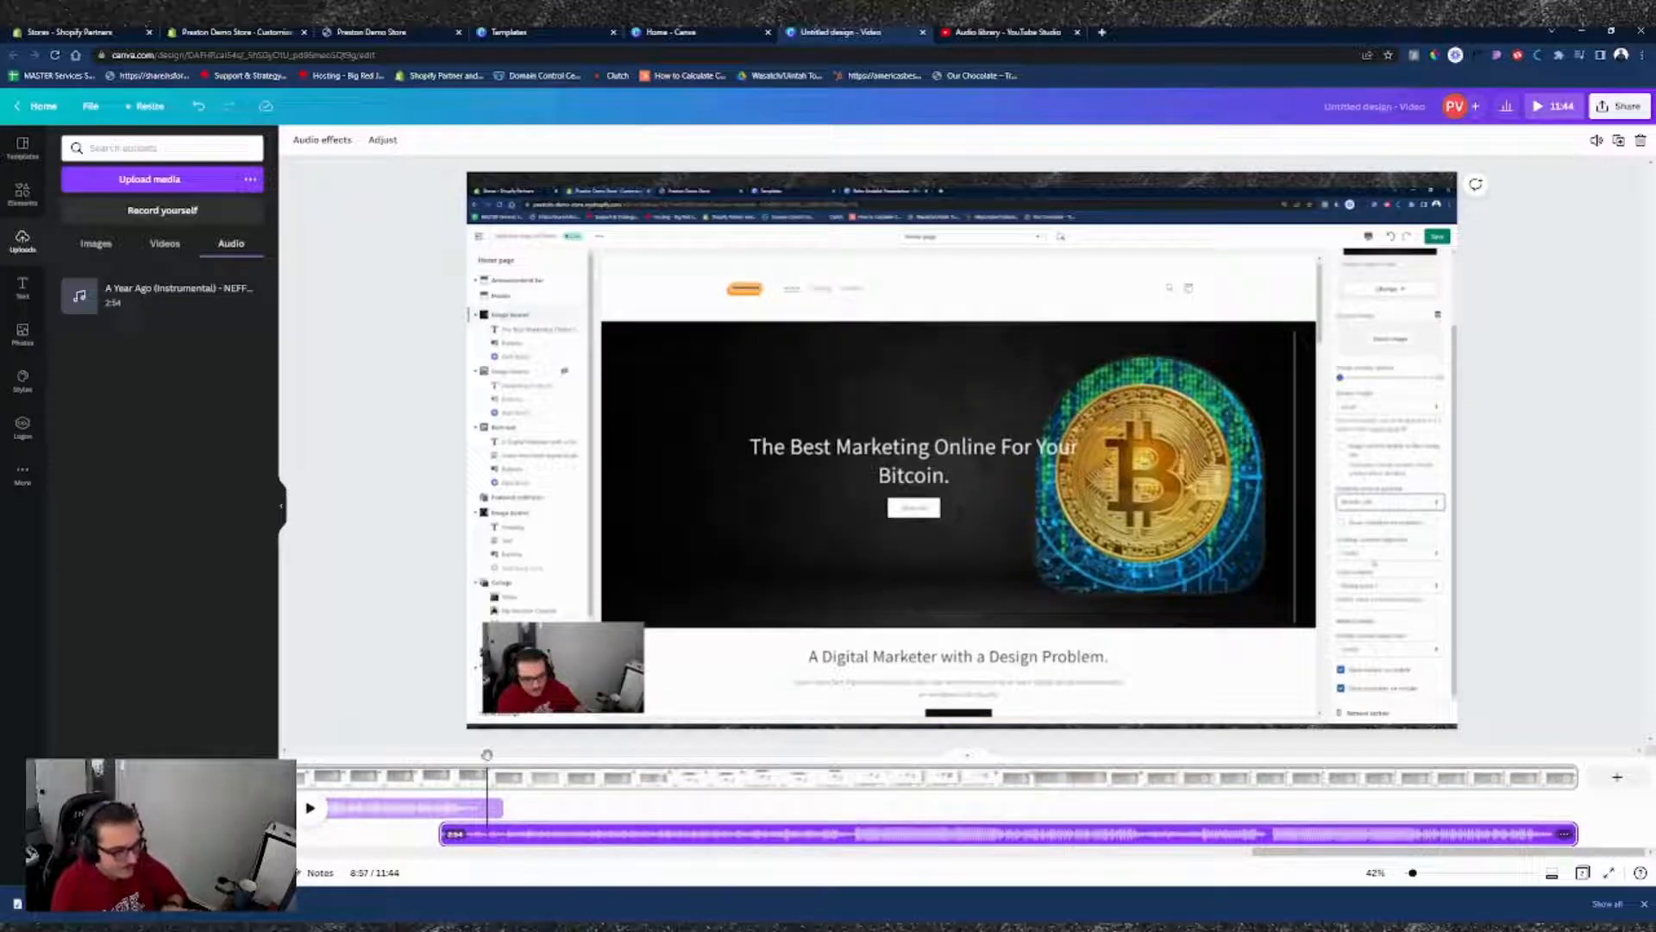
{"action": "left_click_drag", "start_coordinate": [488, 757], "coordinate": [442, 757]}
{"action": "left_click", "coordinate": [311, 809]}
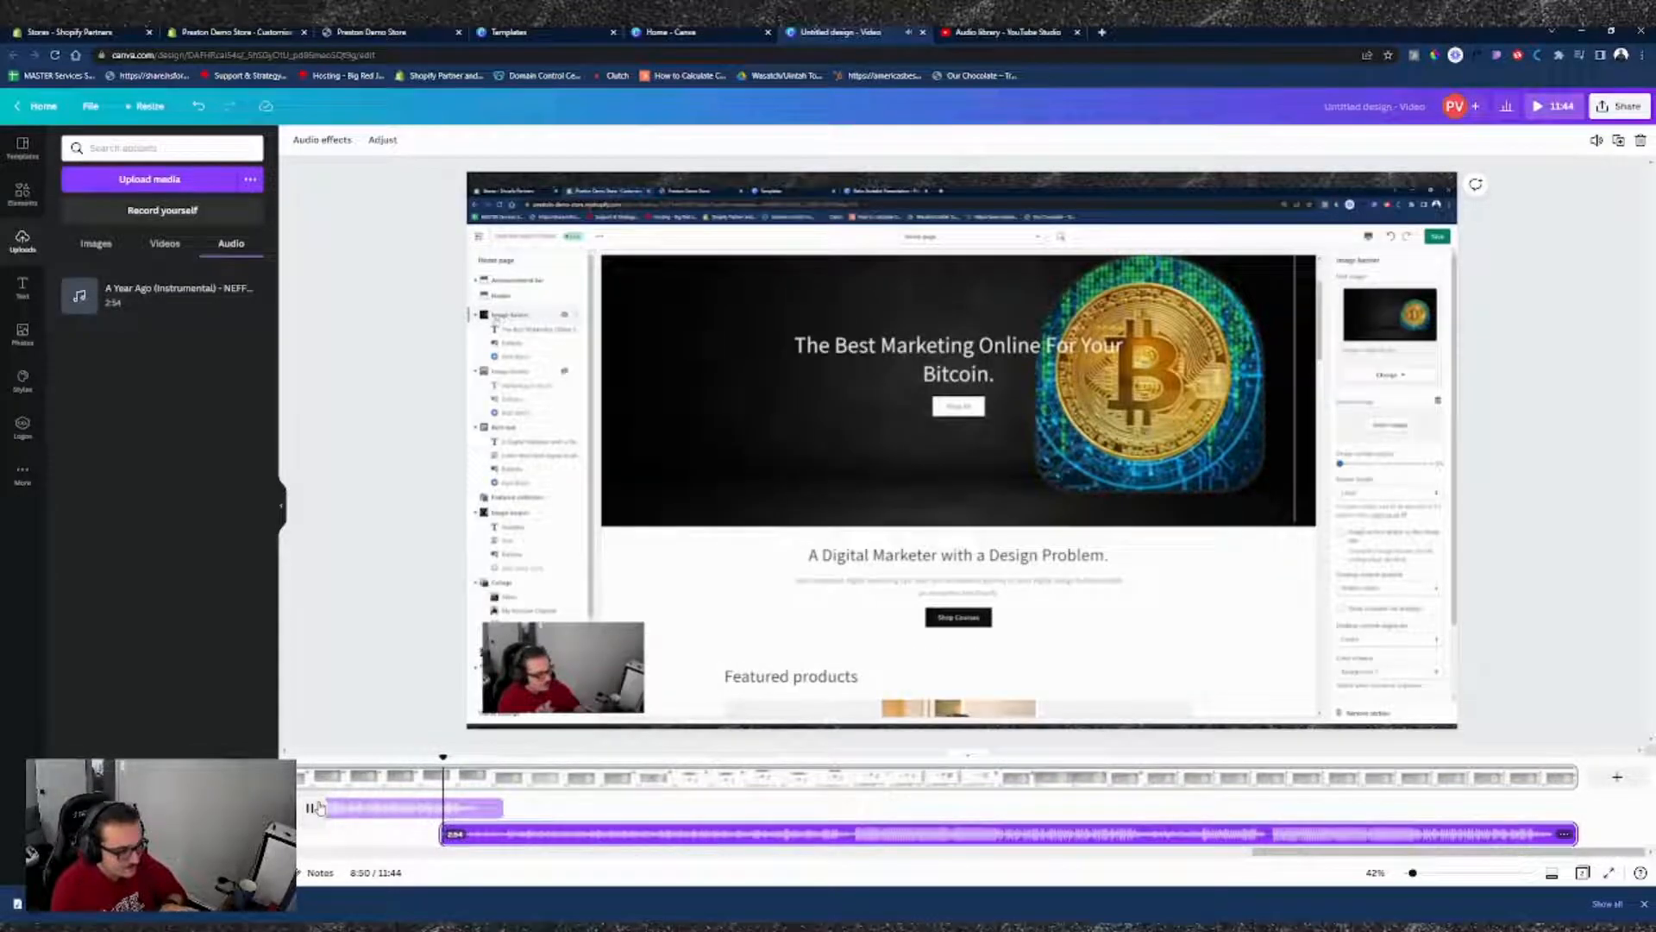
{"action": "left_click", "coordinate": [313, 809]}
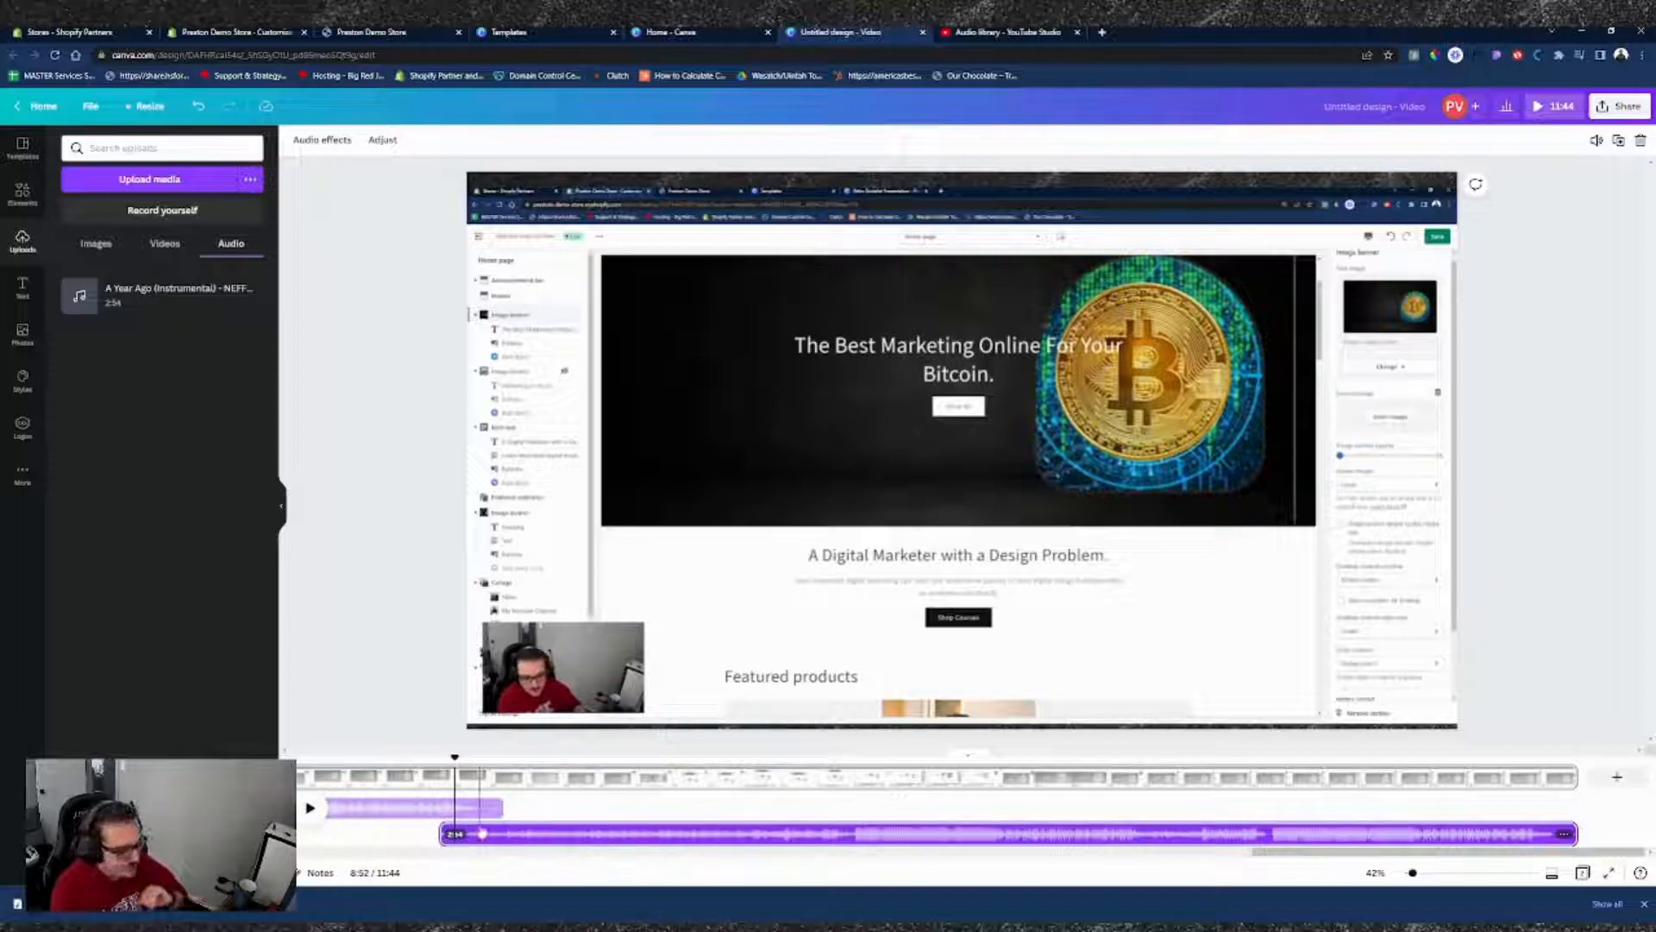
- Set the volume of the third music clip to 0
{"action": "left_click", "coordinate": [485, 808]}
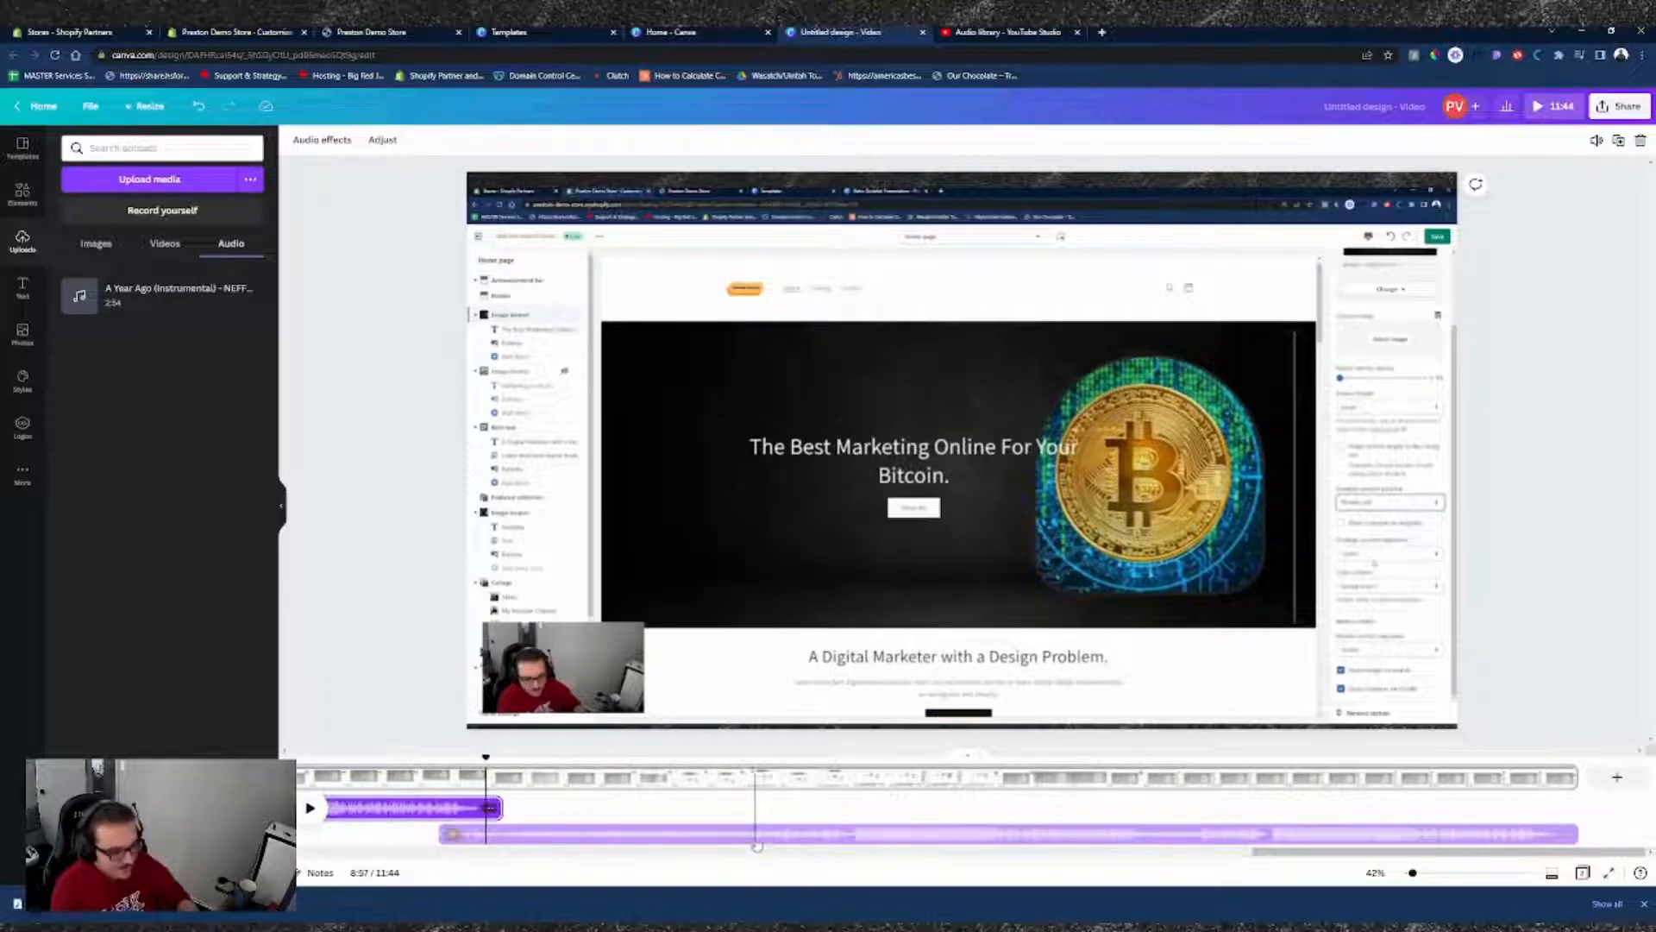
{"action": "right_click", "coordinate": [437, 802]}
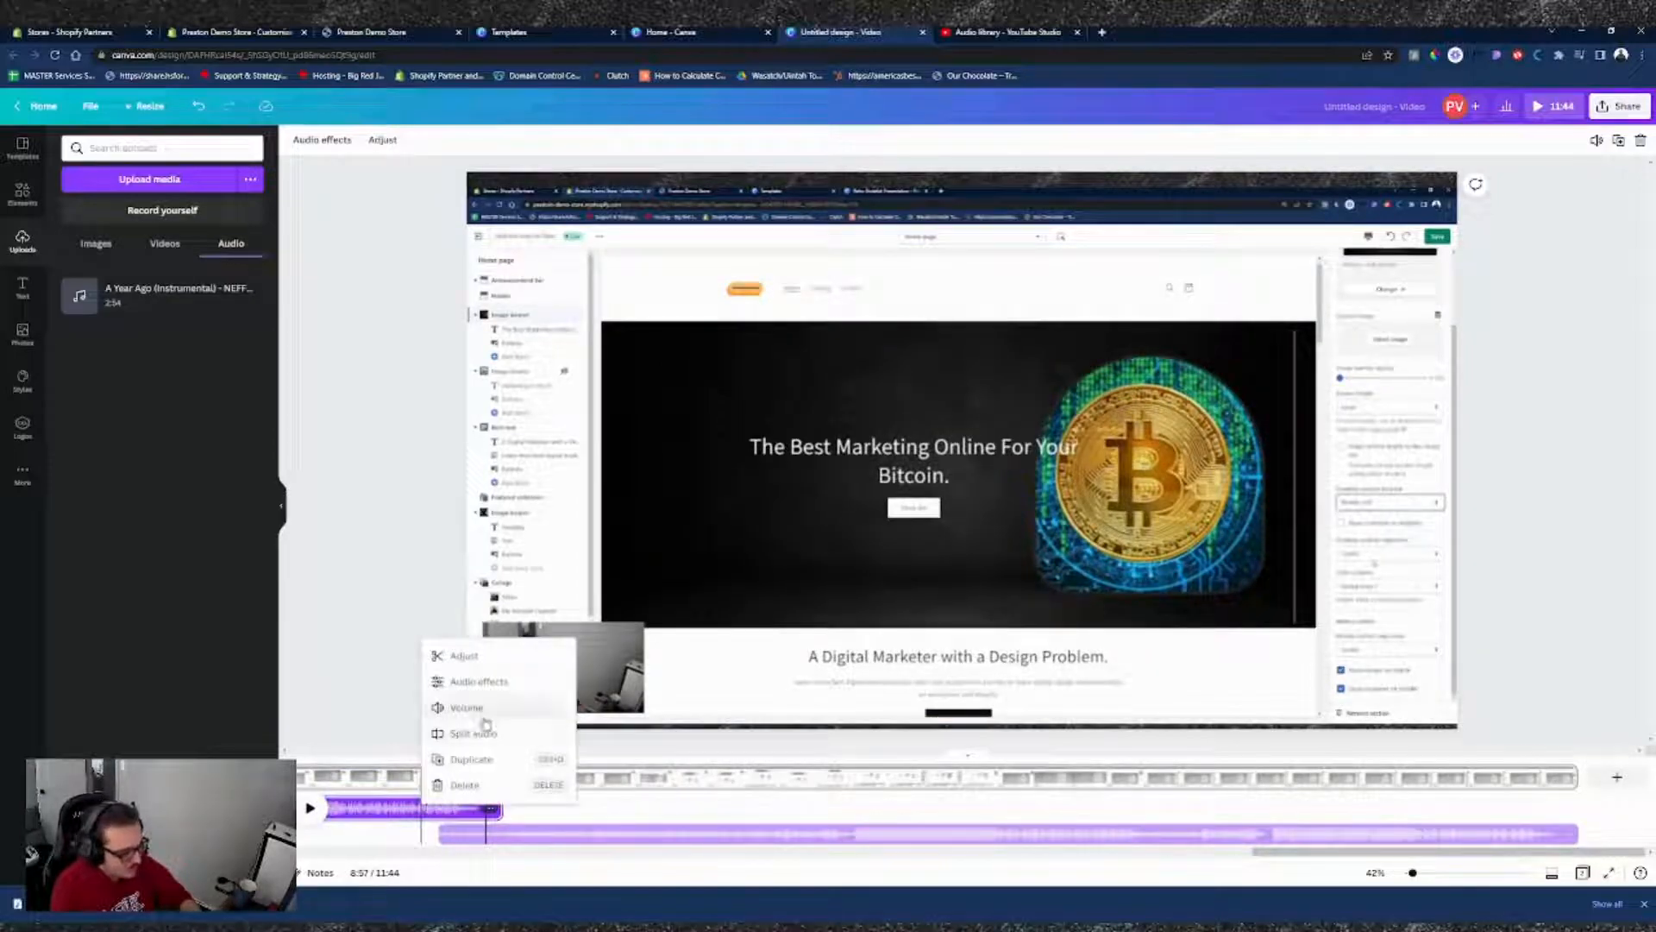
{"action": "left_click", "coordinate": [470, 707]}
{"action": "double_click", "coordinate": [1578, 173]}
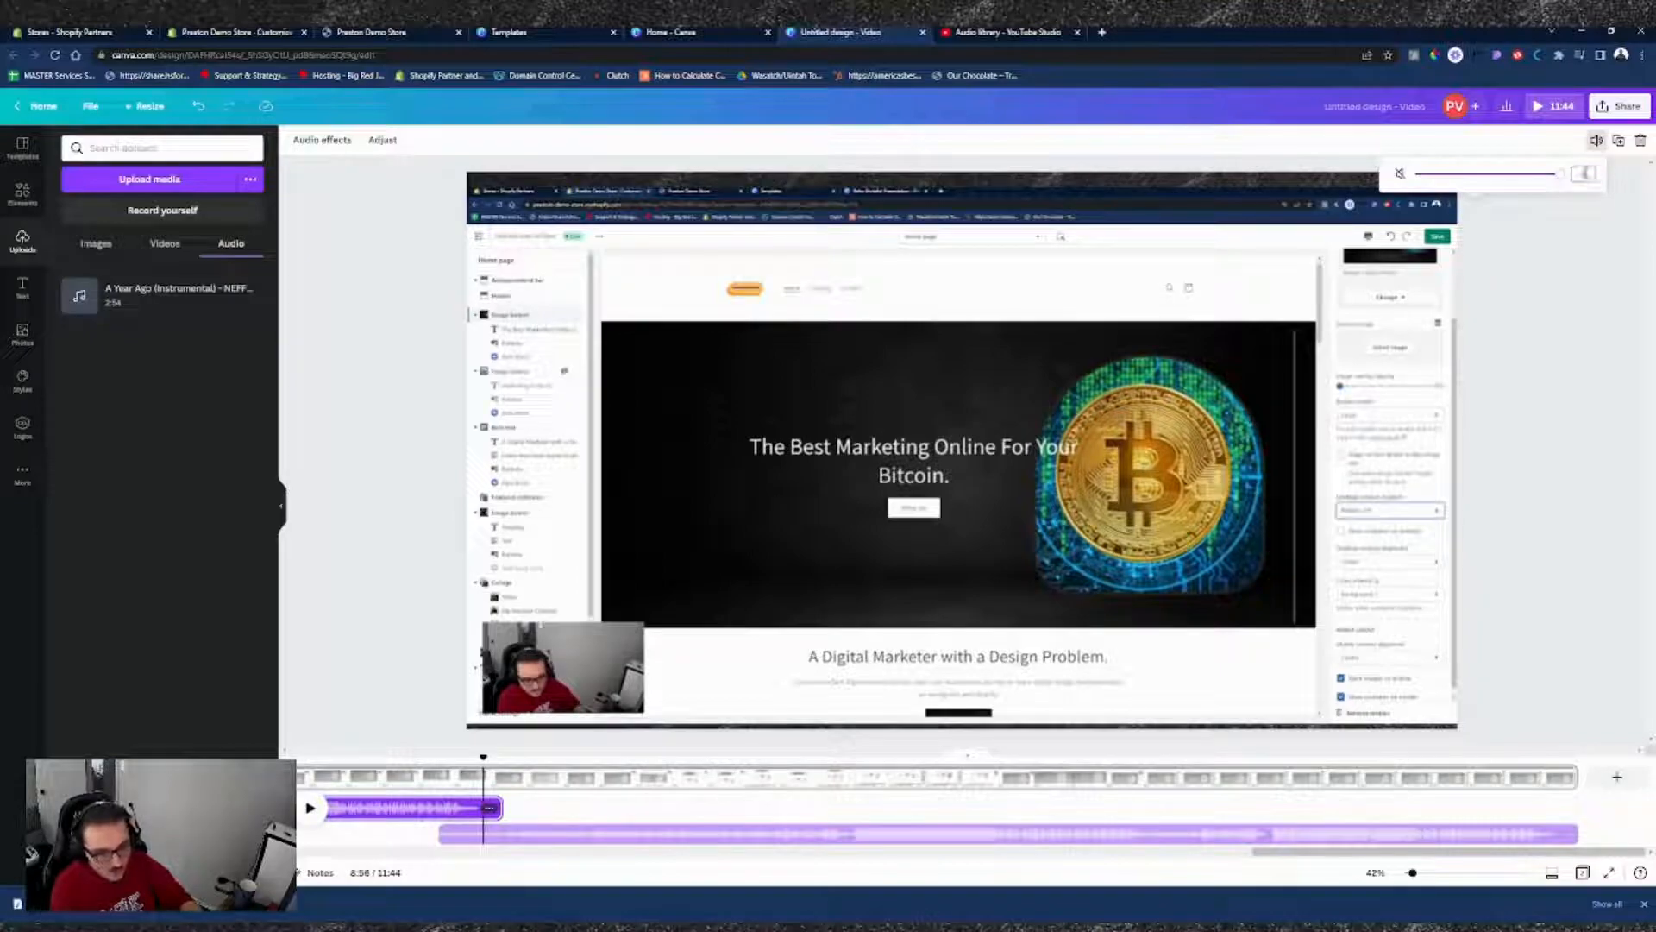
{"action": "type", "text": "0"}
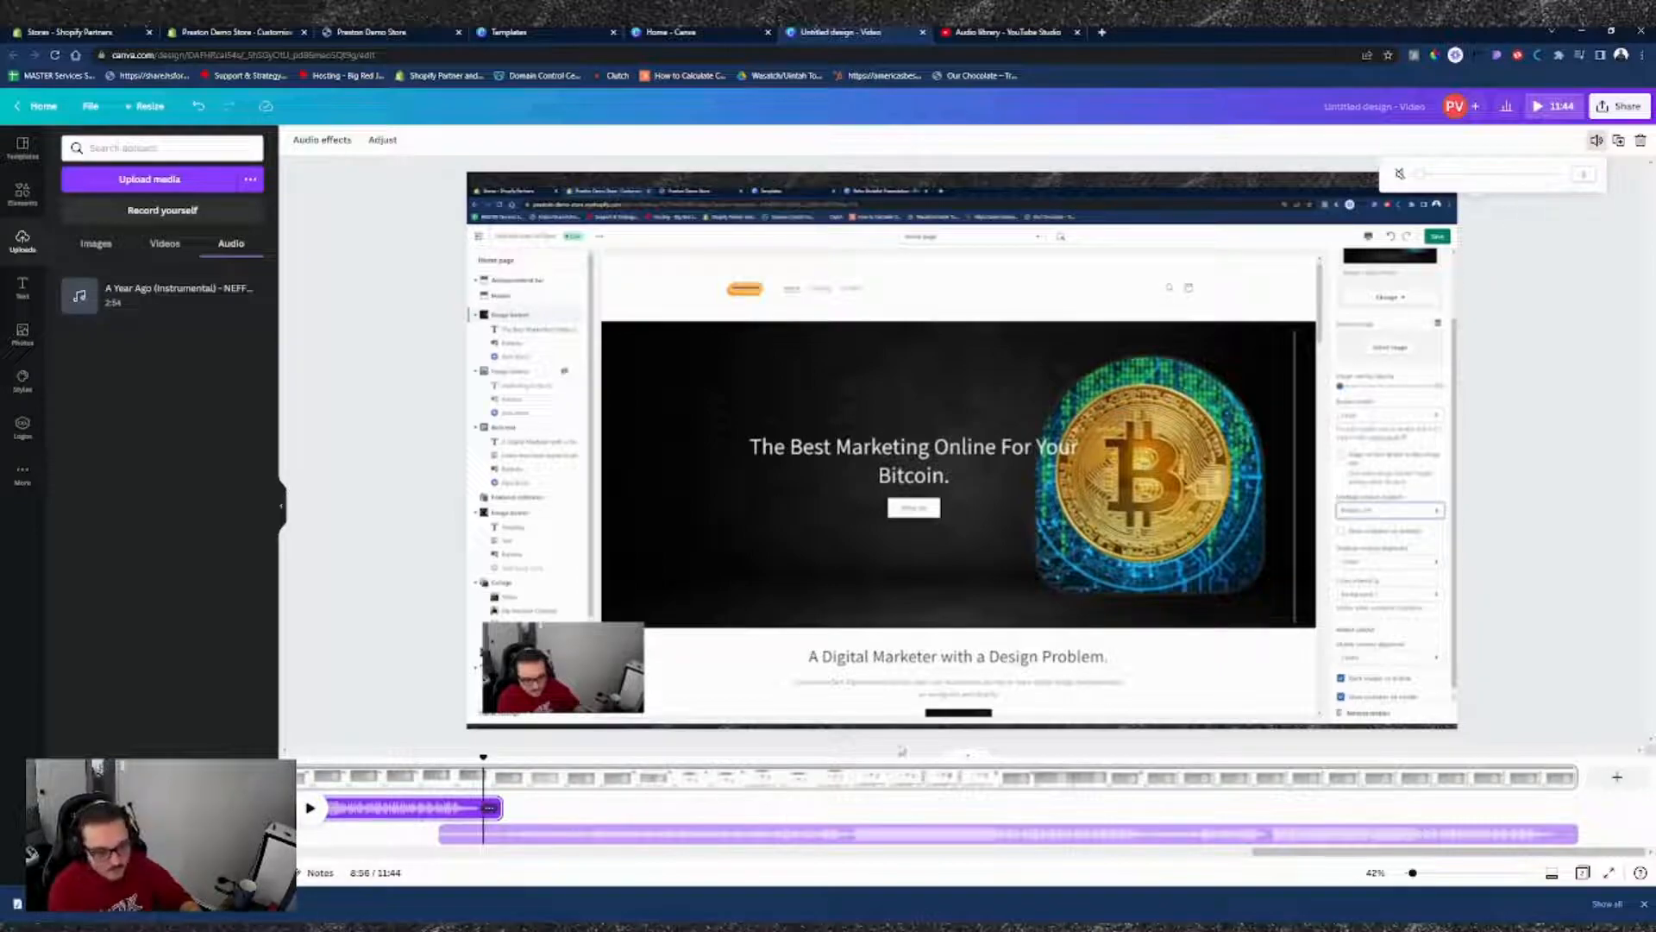
- Lower the volume of the last music clip to the same low level as the other music
{"action": "left_click_drag", "start_coordinate": [475, 750], "coordinate": [381, 749]}
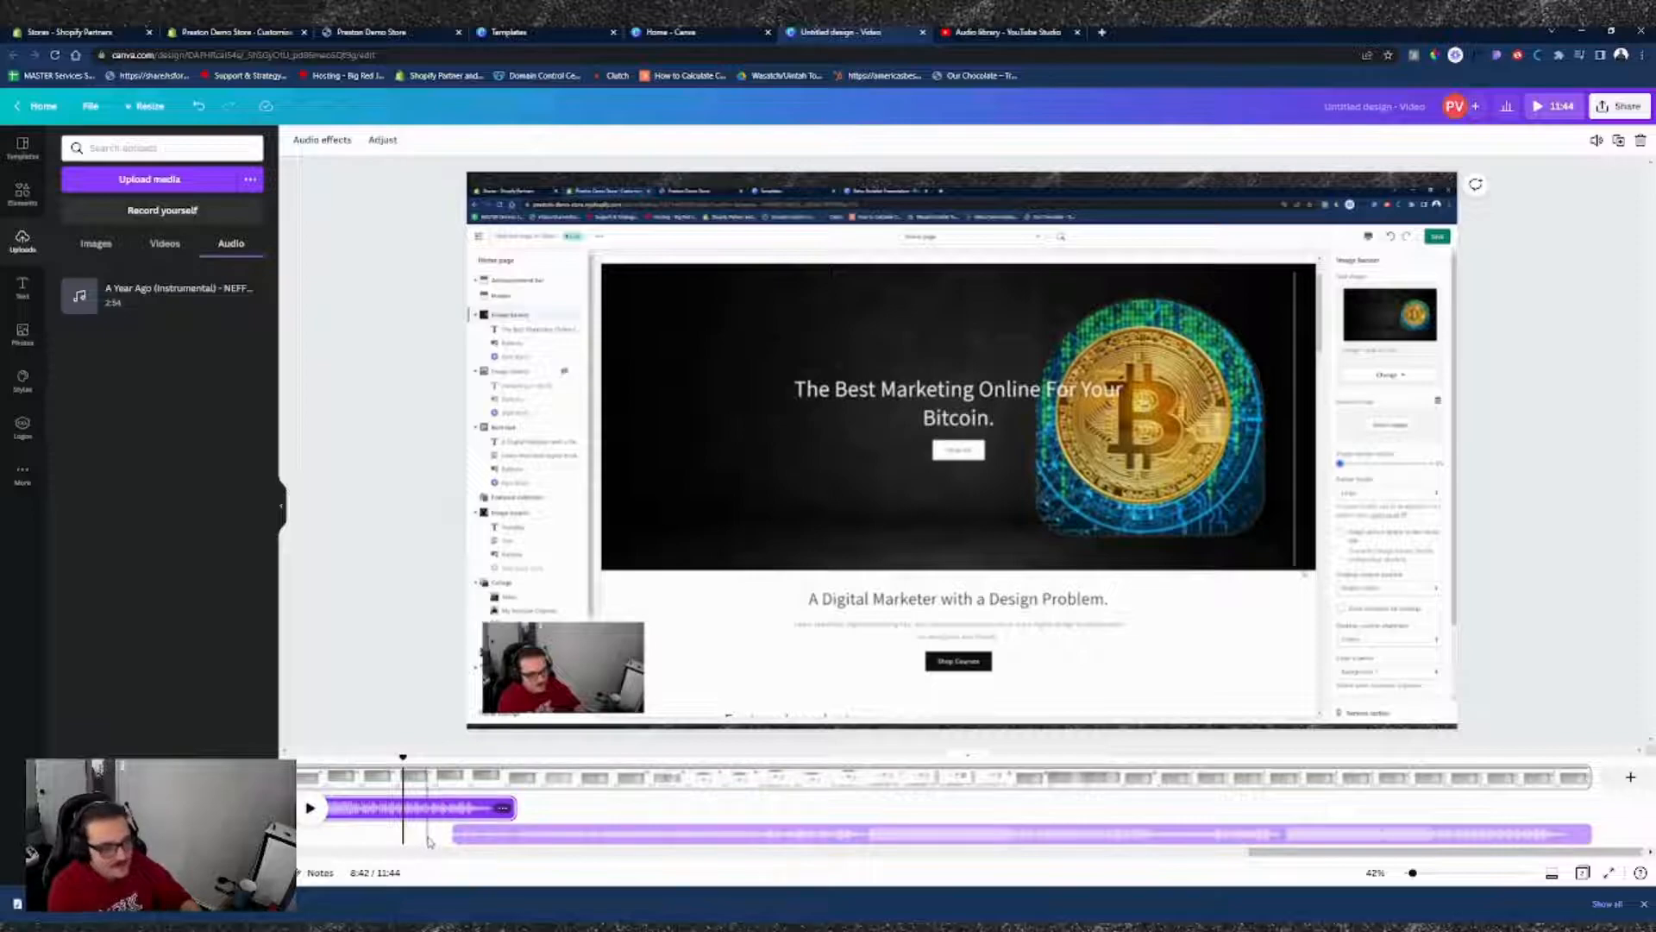
{"action": "left_click", "coordinate": [515, 833]}
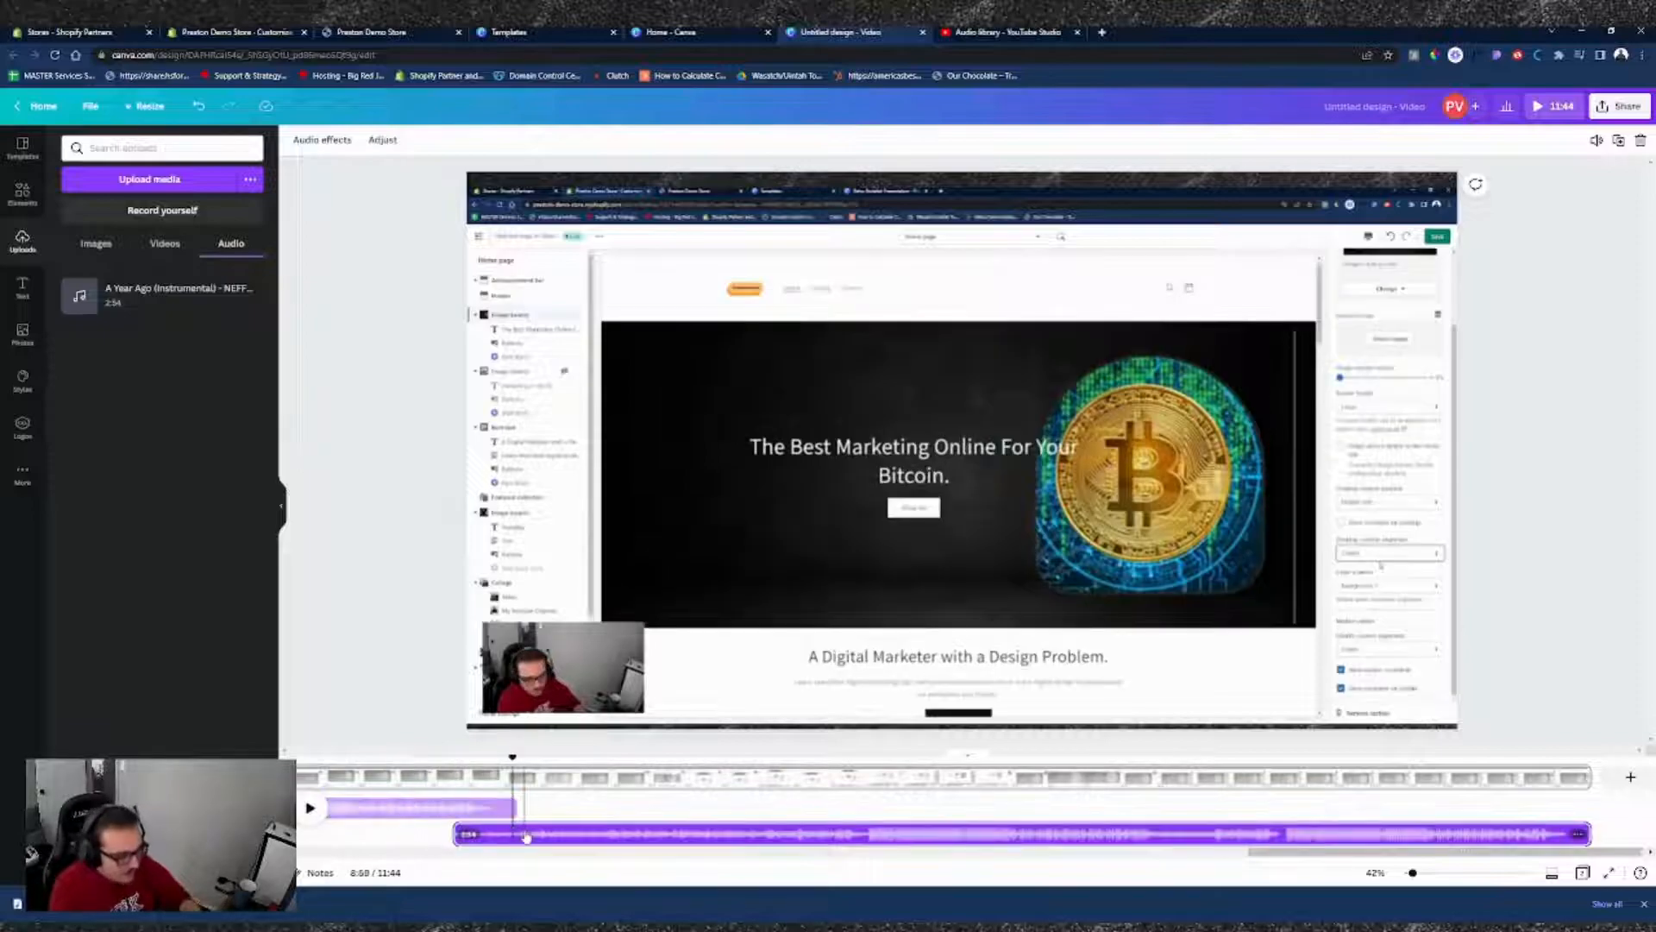
{"action": "right_click", "coordinate": [521, 834]}
{"action": "left_click", "coordinate": [586, 747]}
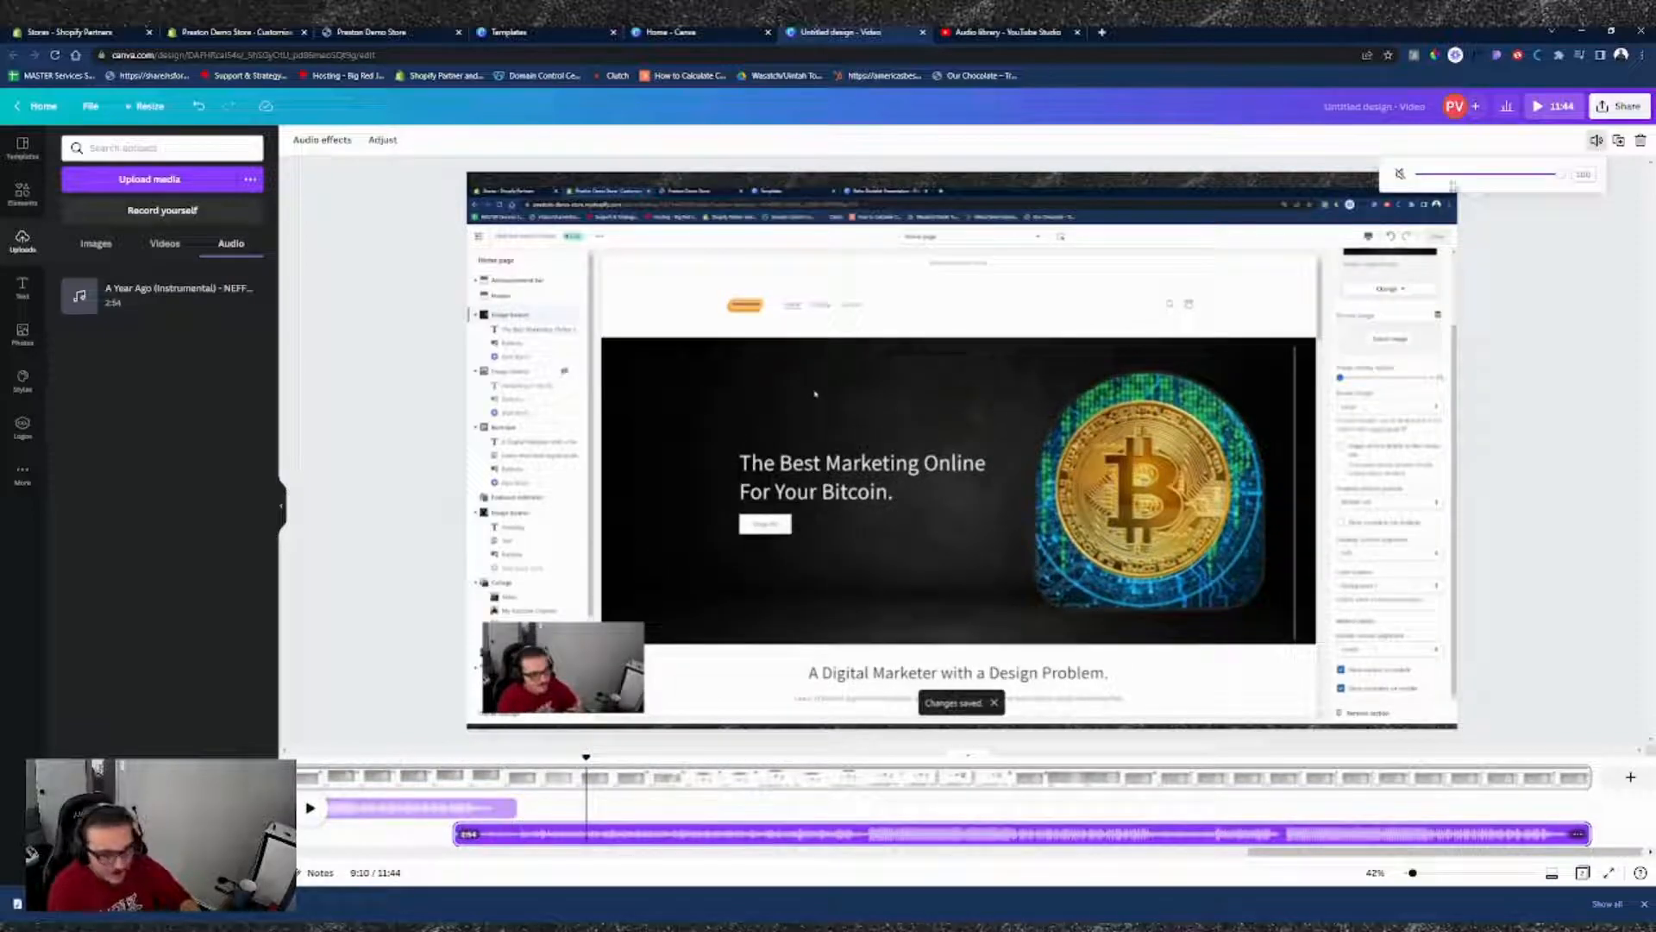
{"action": "left_click", "coordinate": [1585, 174]}
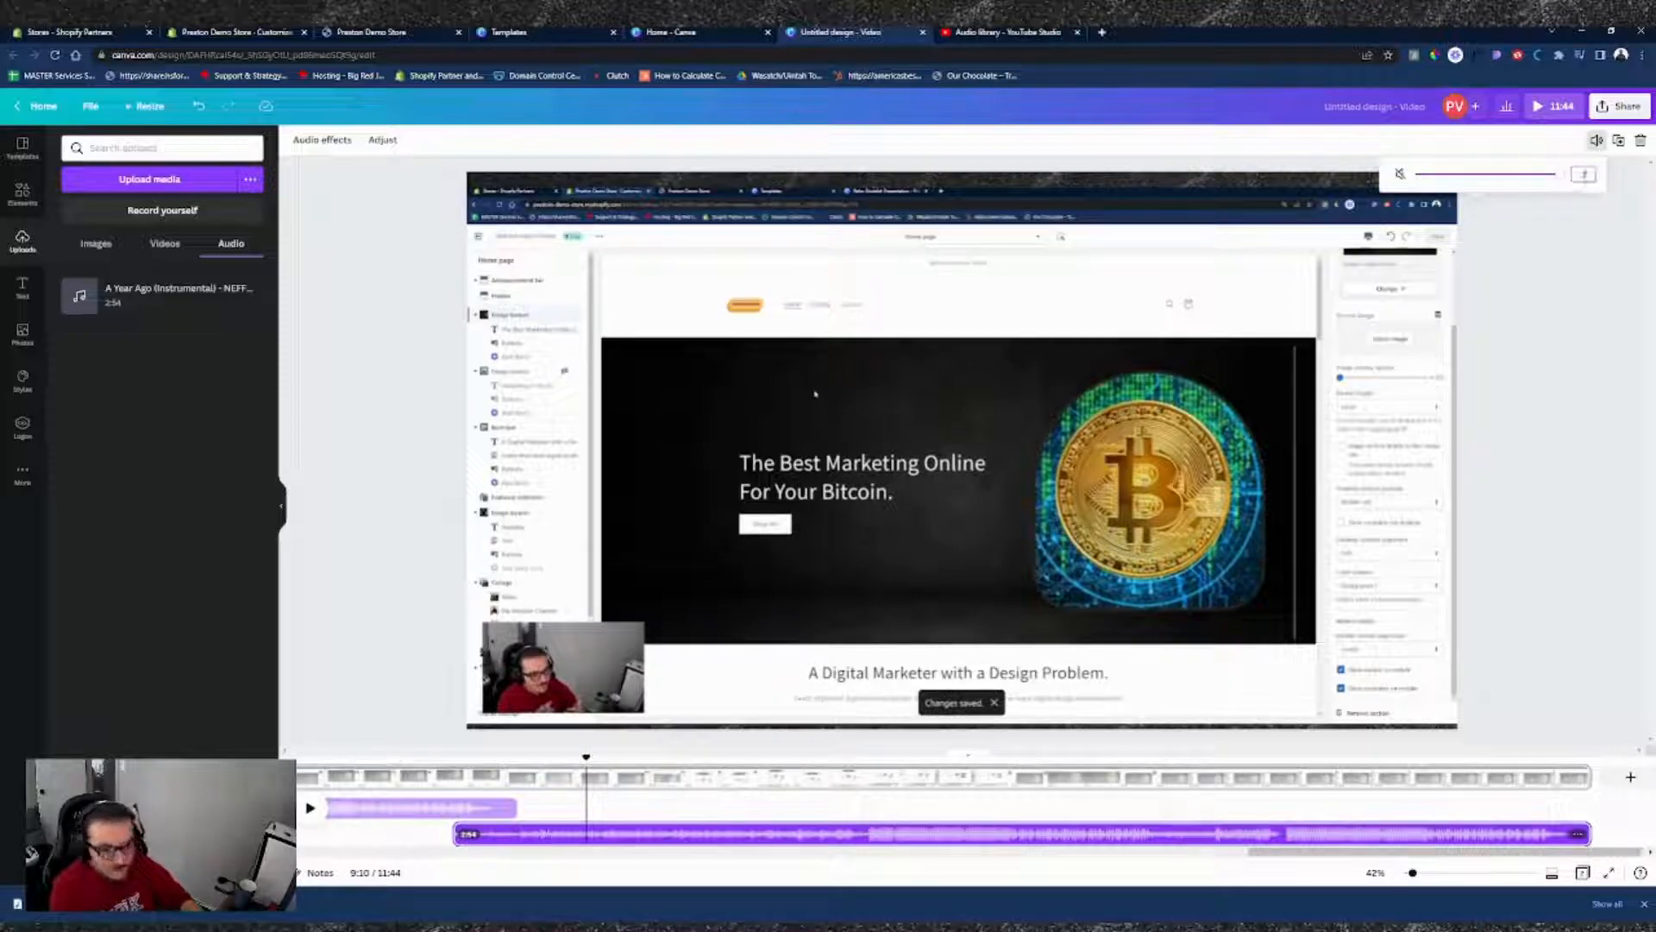
{"action": "key", "text": "Return"}
- Lower the volume of the first music clip, which starts right after the intro, to the background level
{"action": "left_click_drag", "start_coordinate": [1305, 853], "coordinate": [355, 903]}
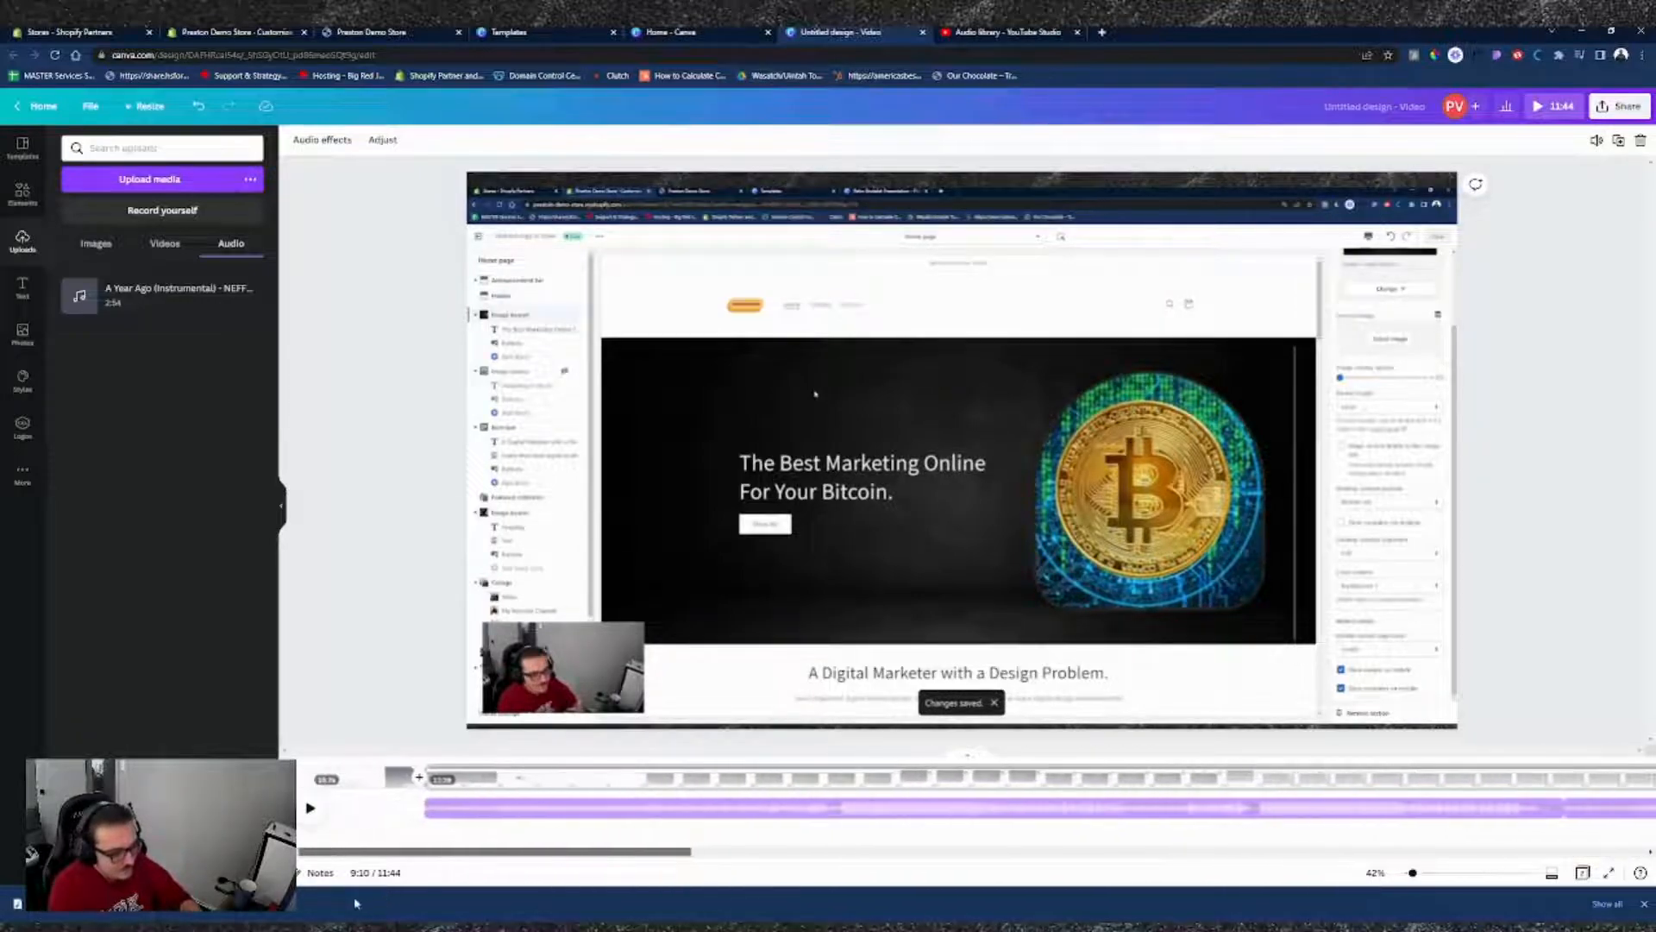
{"action": "left_click", "coordinate": [590, 809]}
{"action": "right_click", "coordinate": [595, 815]}
{"action": "left_click", "coordinate": [647, 716]}
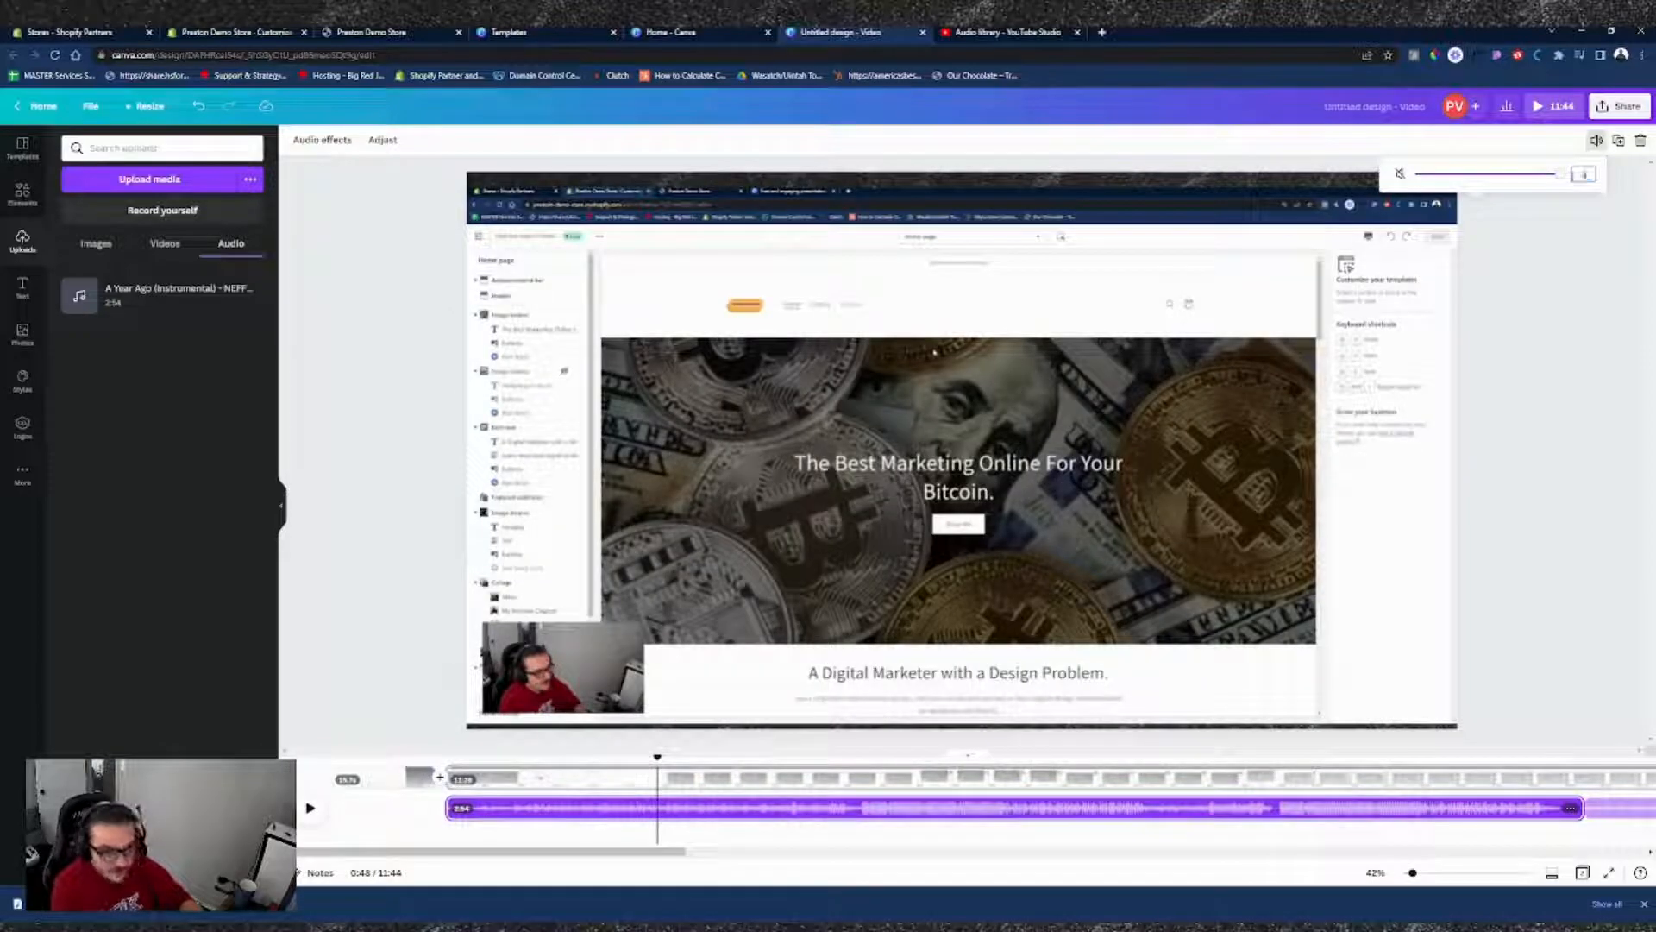
{"action": "key", "text": "Return"}
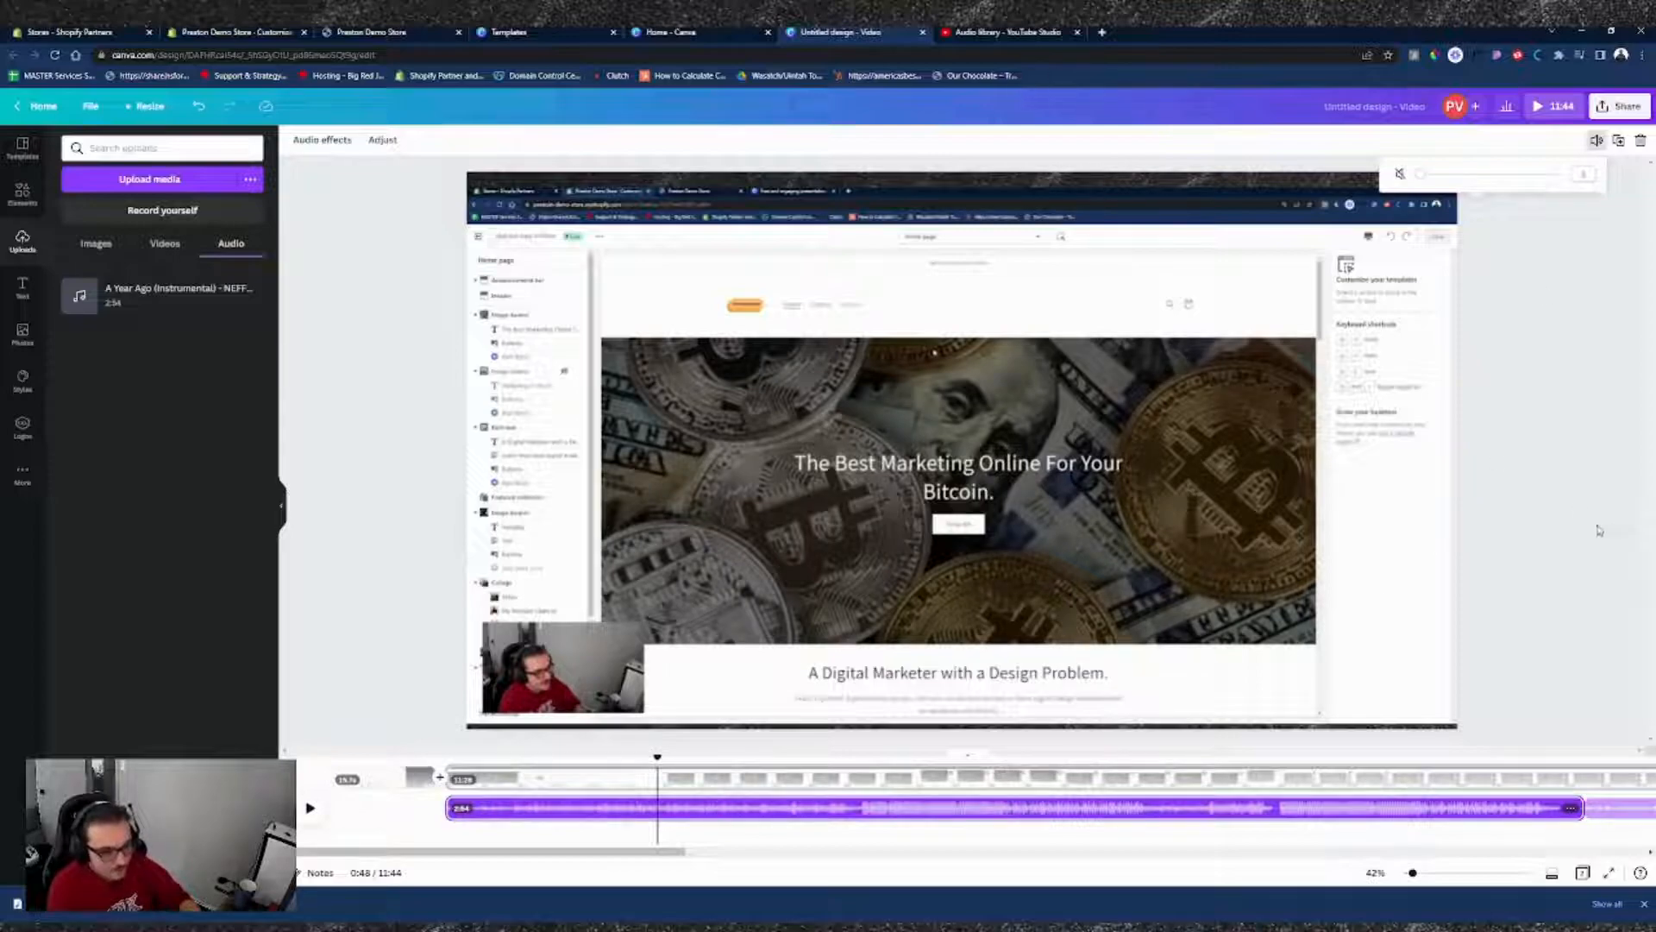
{"action": "left_click", "coordinate": [1599, 530]}
- Trim the start of the last music clip to about 8:54, shortening its overlap with the third clip
{"action": "scroll", "coordinate": [990, 833], "scroll_direction": "right", "scroll_amount": 5}
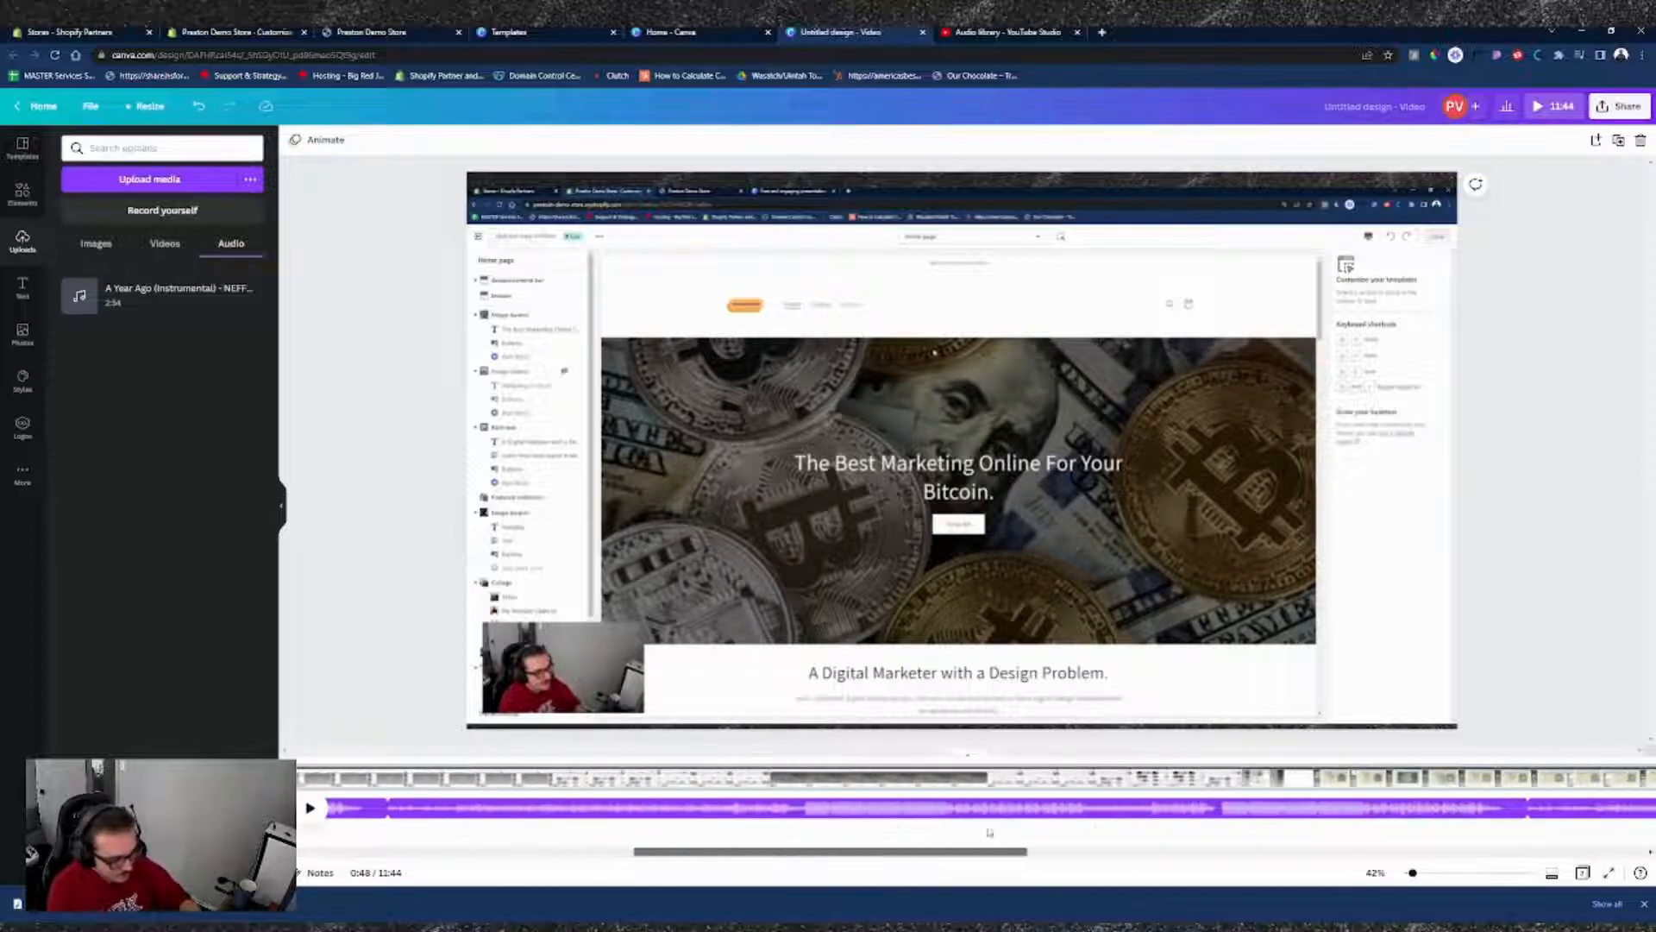
{"action": "scroll", "coordinate": [990, 833], "scroll_direction": "right", "scroll_amount": 10}
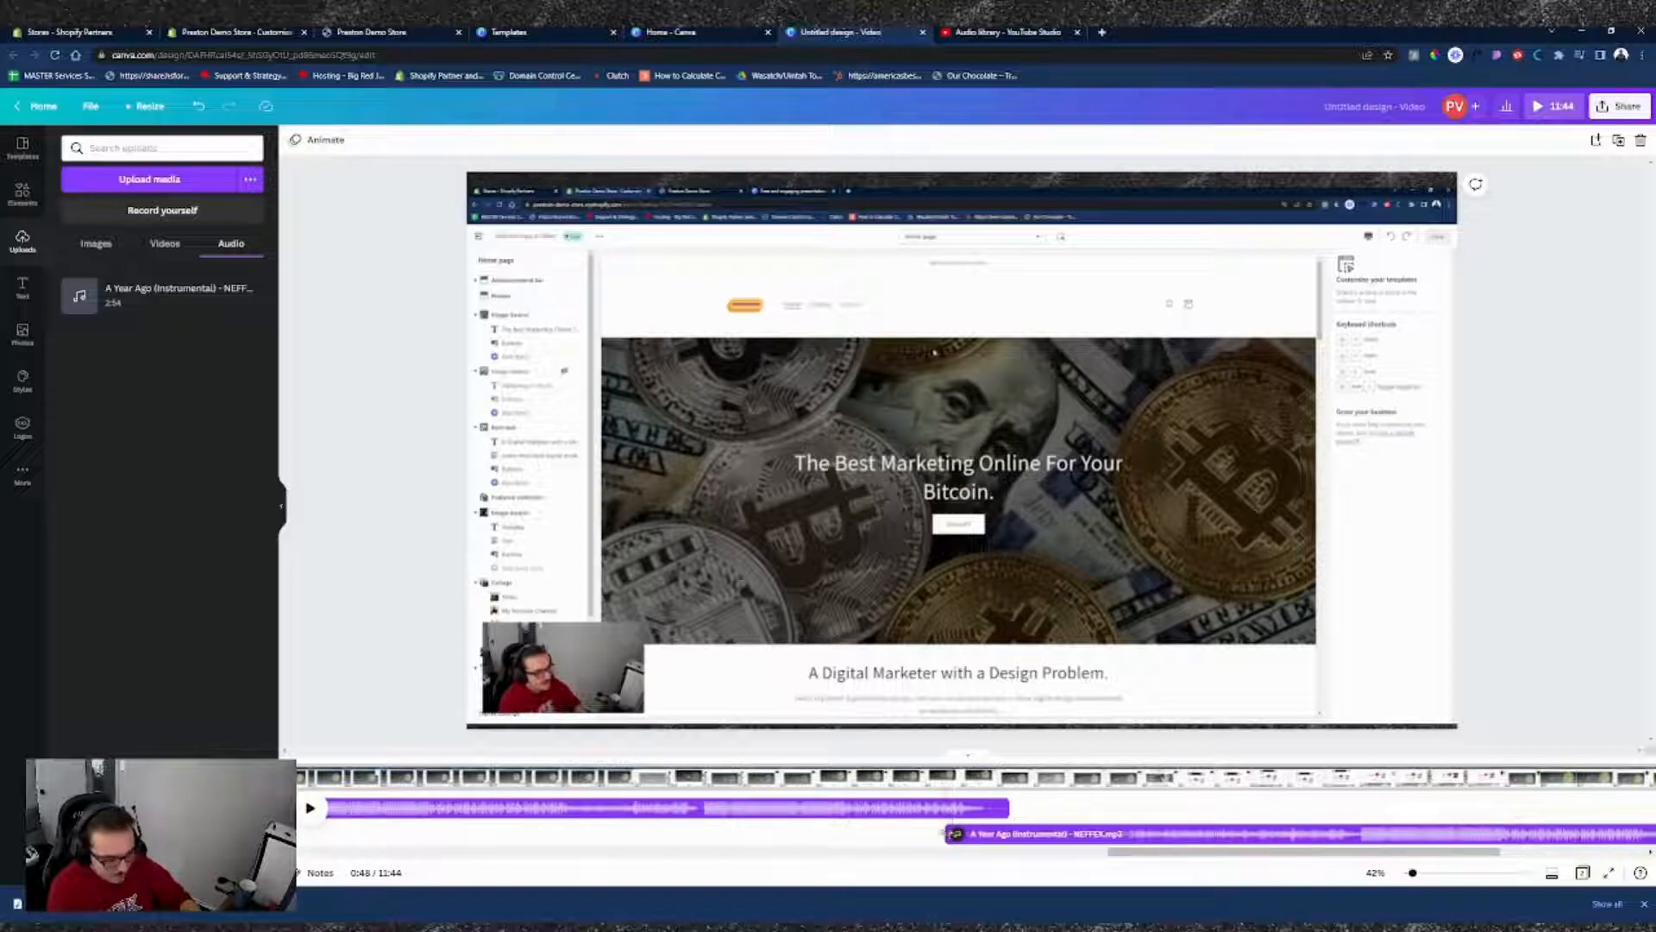
{"action": "left_click_drag", "start_coordinate": [949, 833], "coordinate": [979, 833]}
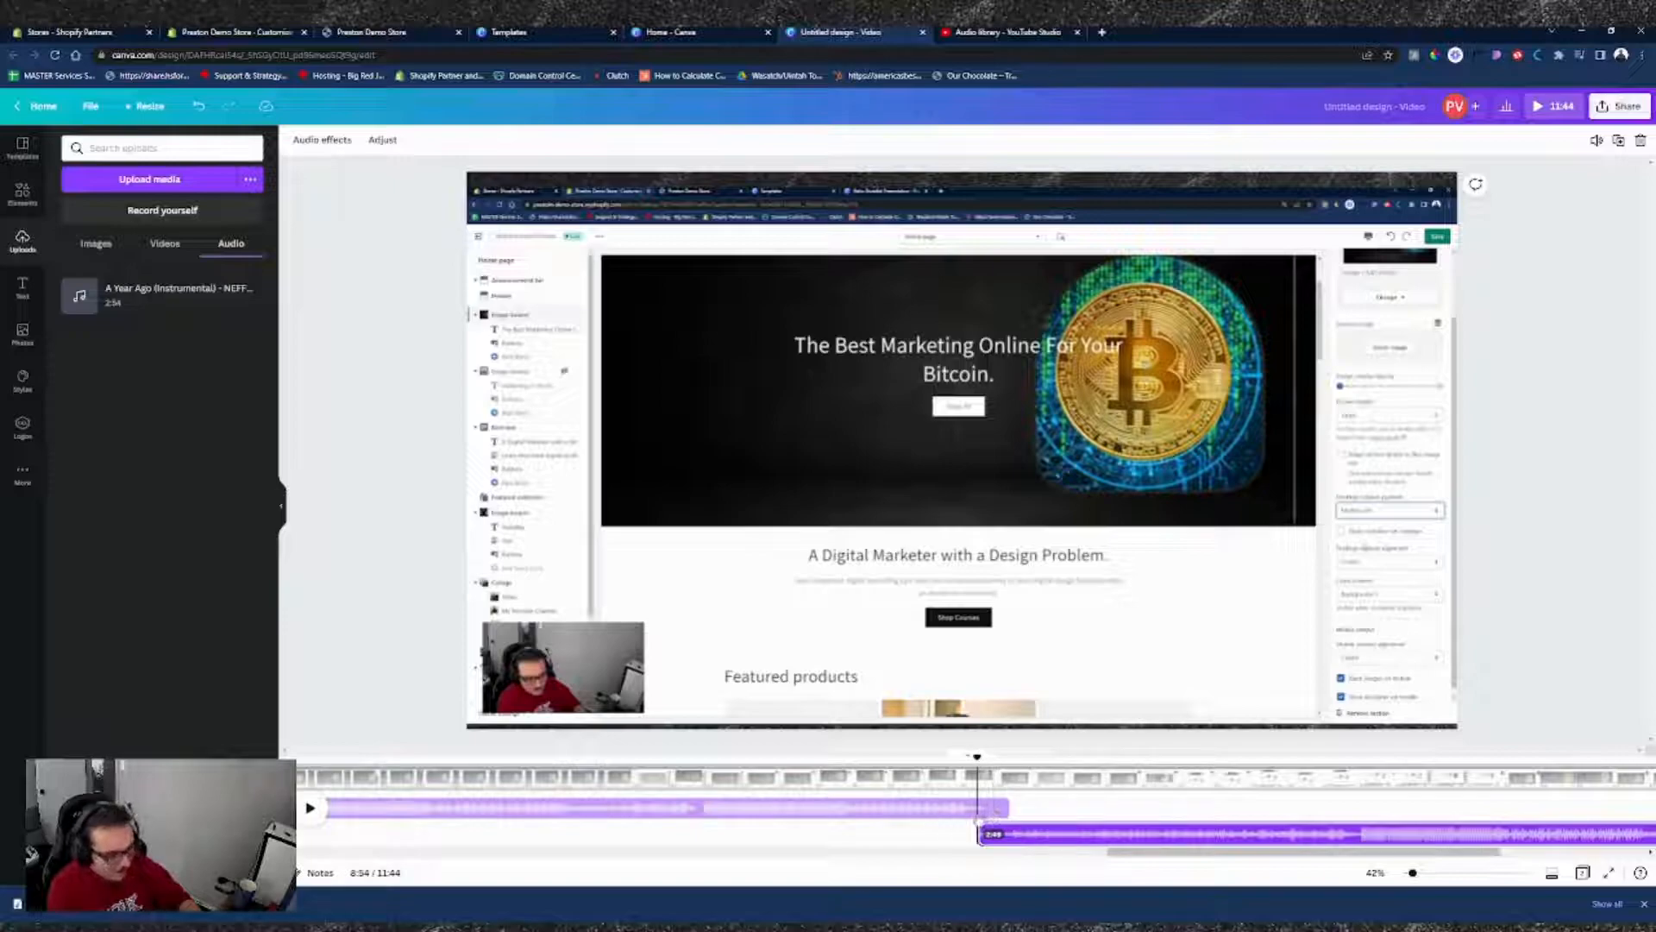
- Apply fade-in and fade-out audio effects to the third music clip
{"action": "left_click", "coordinate": [992, 809]}
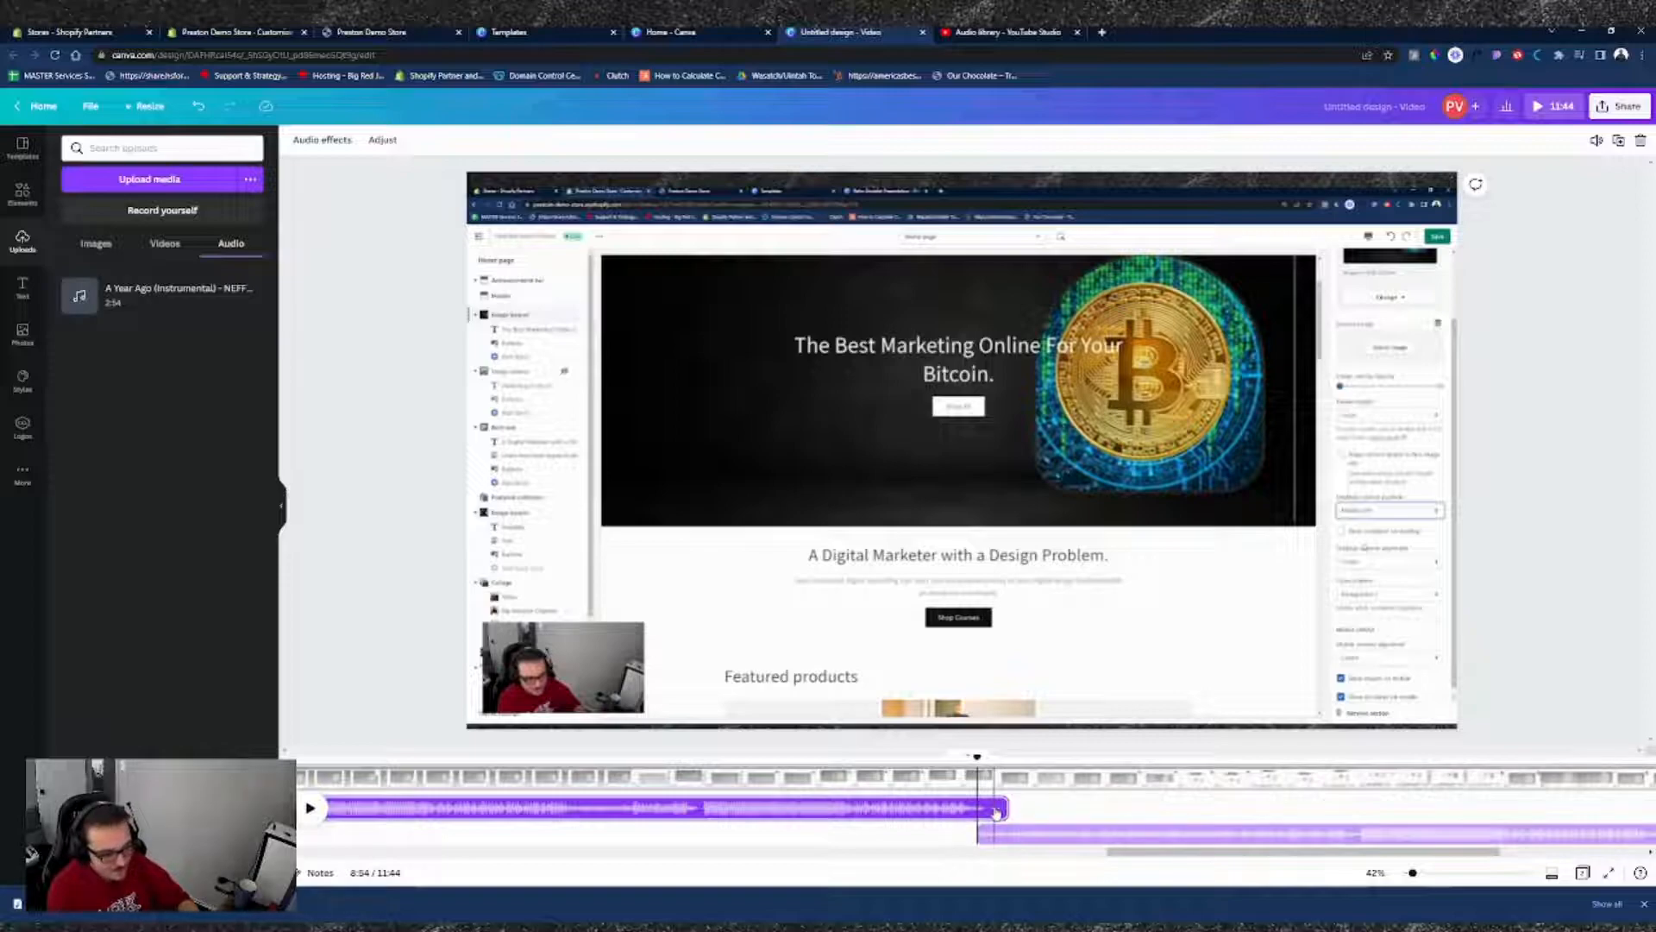
{"action": "right_click", "coordinate": [997, 811]}
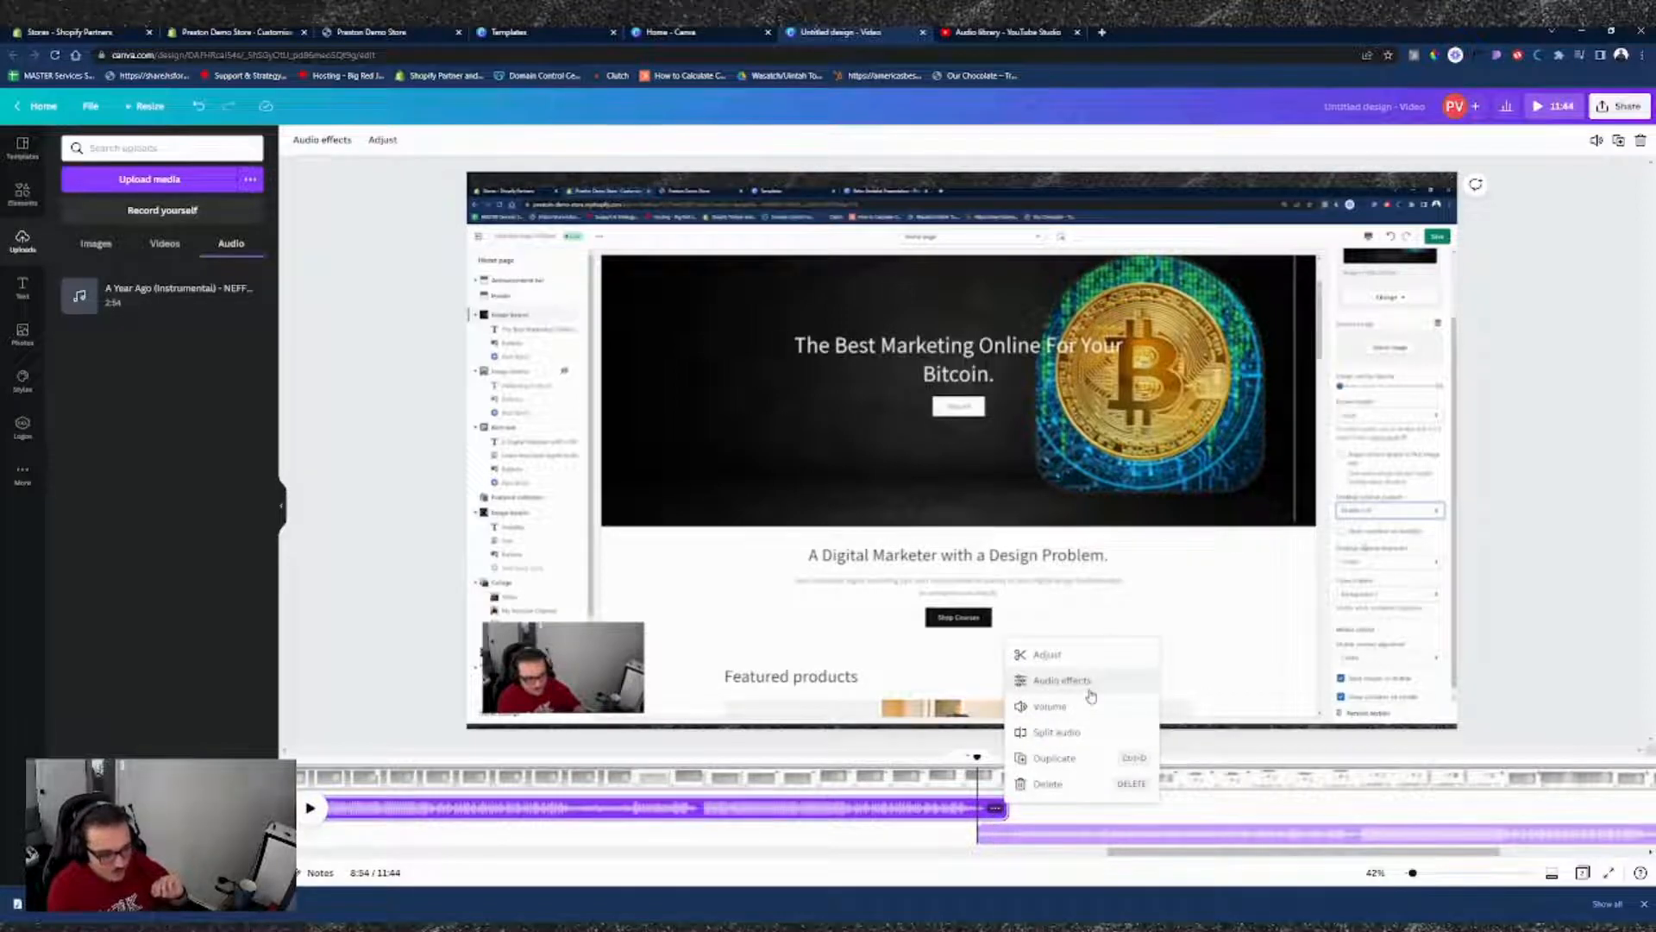
{"action": "left_click", "coordinate": [1062, 681]}
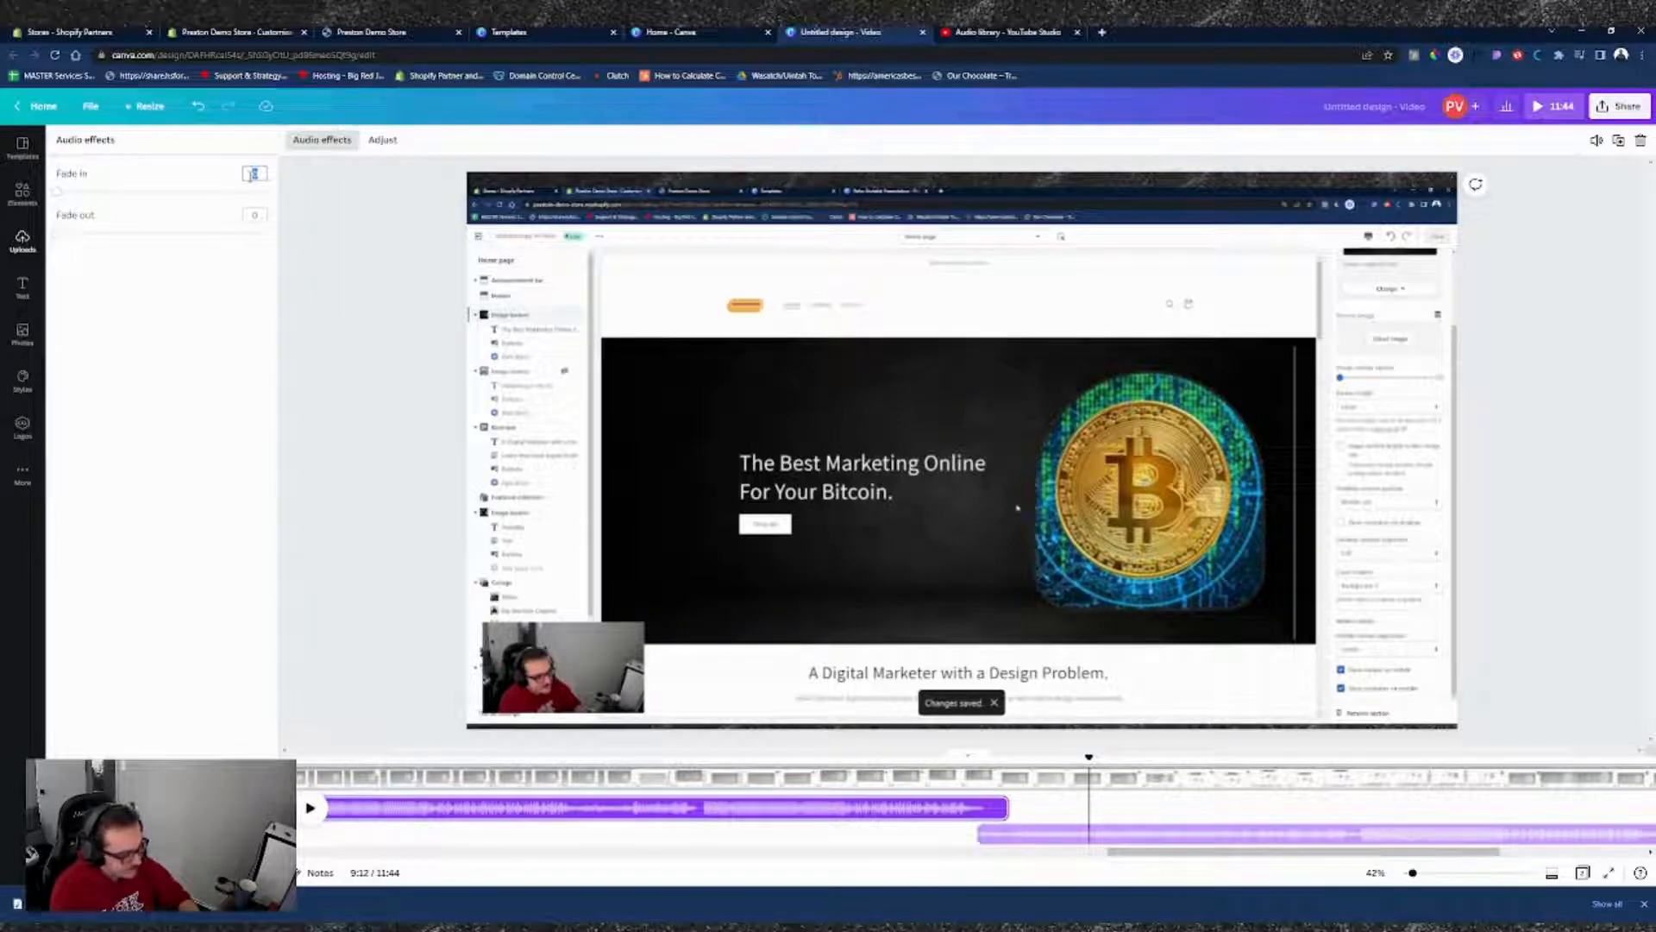
{"action": "left_click", "coordinate": [252, 337]}
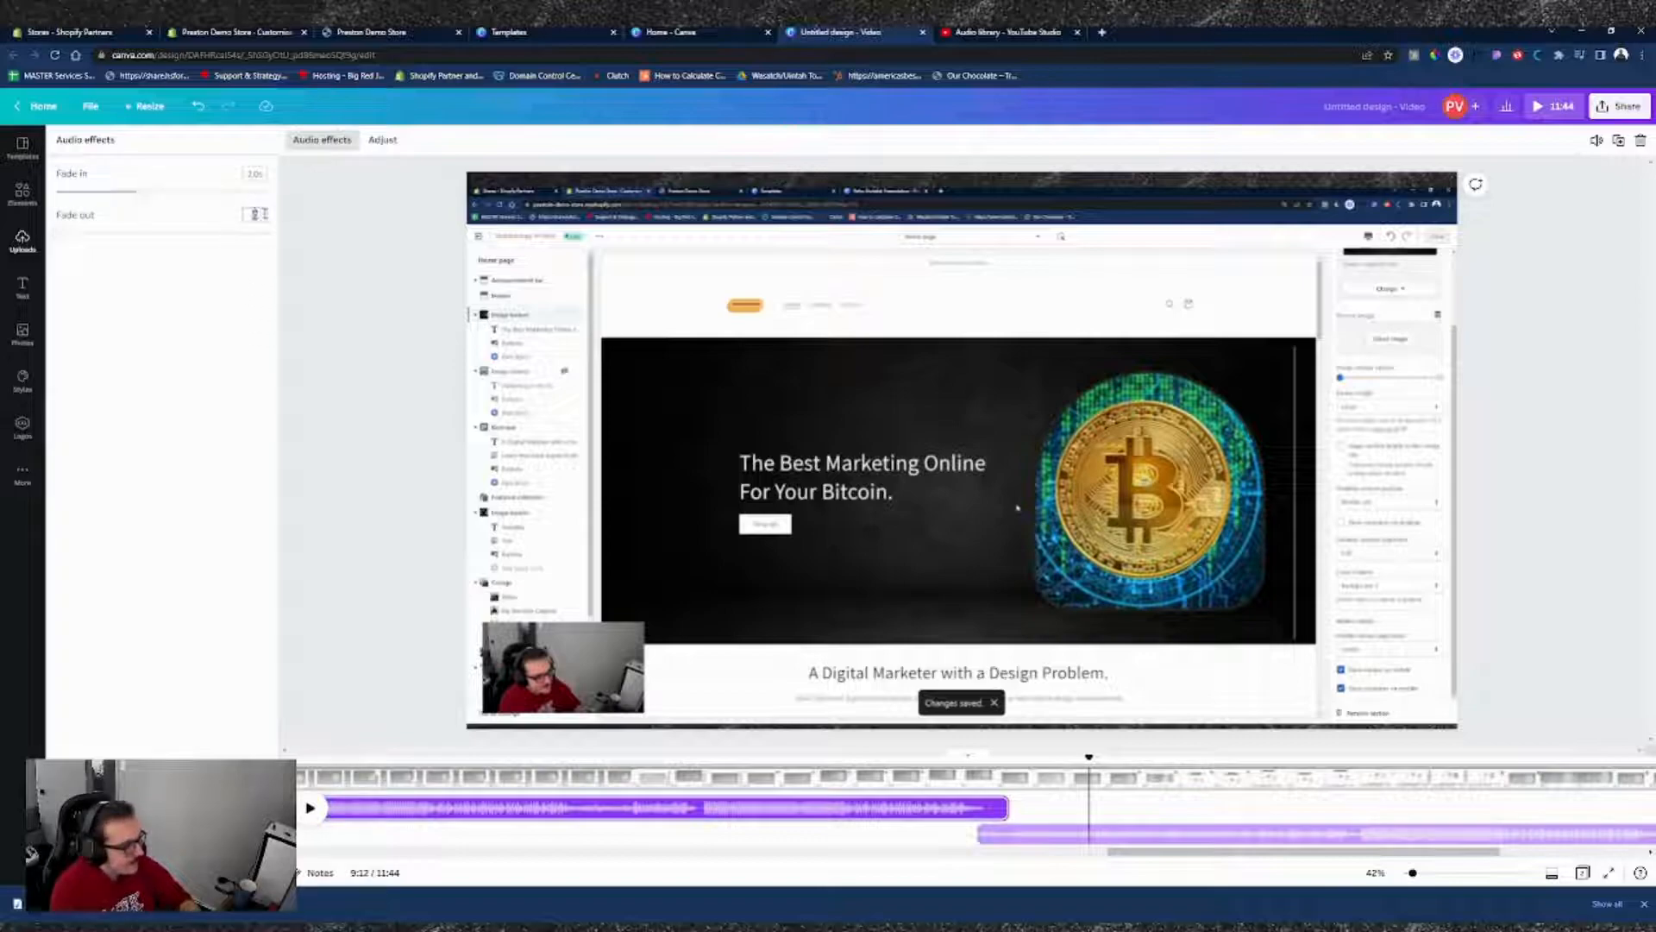
{"action": "left_click", "coordinate": [358, 489]}
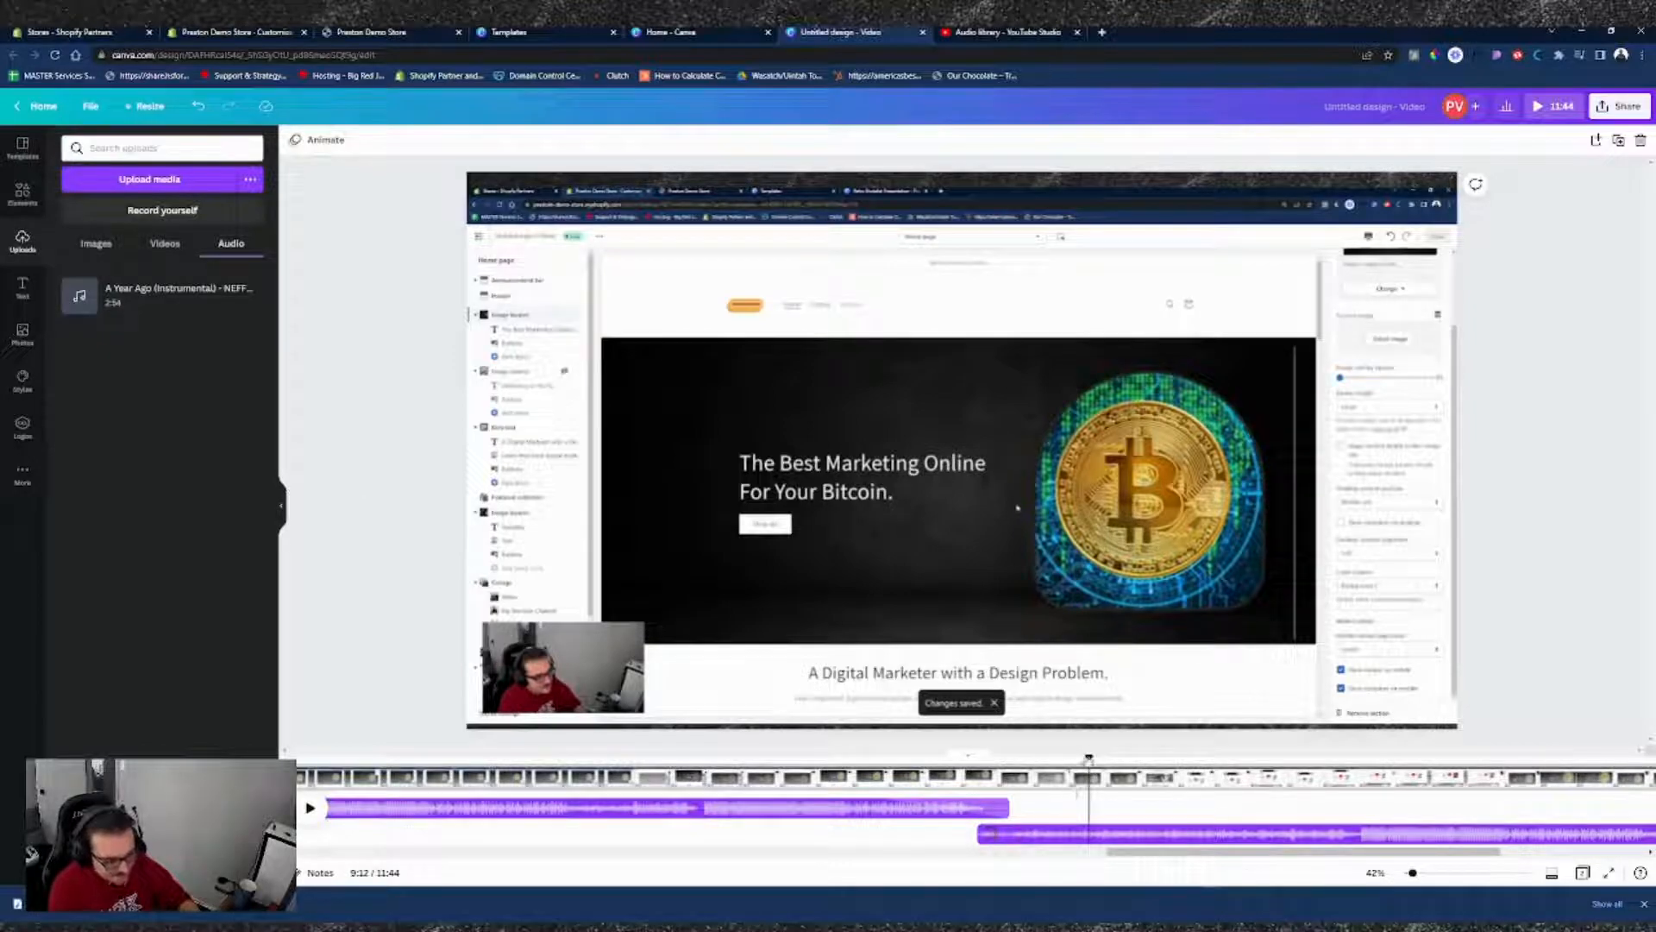
- Play back the transition between the third and last music clips from about 8:38
{"action": "left_click_drag", "start_coordinate": [1089, 757], "coordinate": [857, 758]}
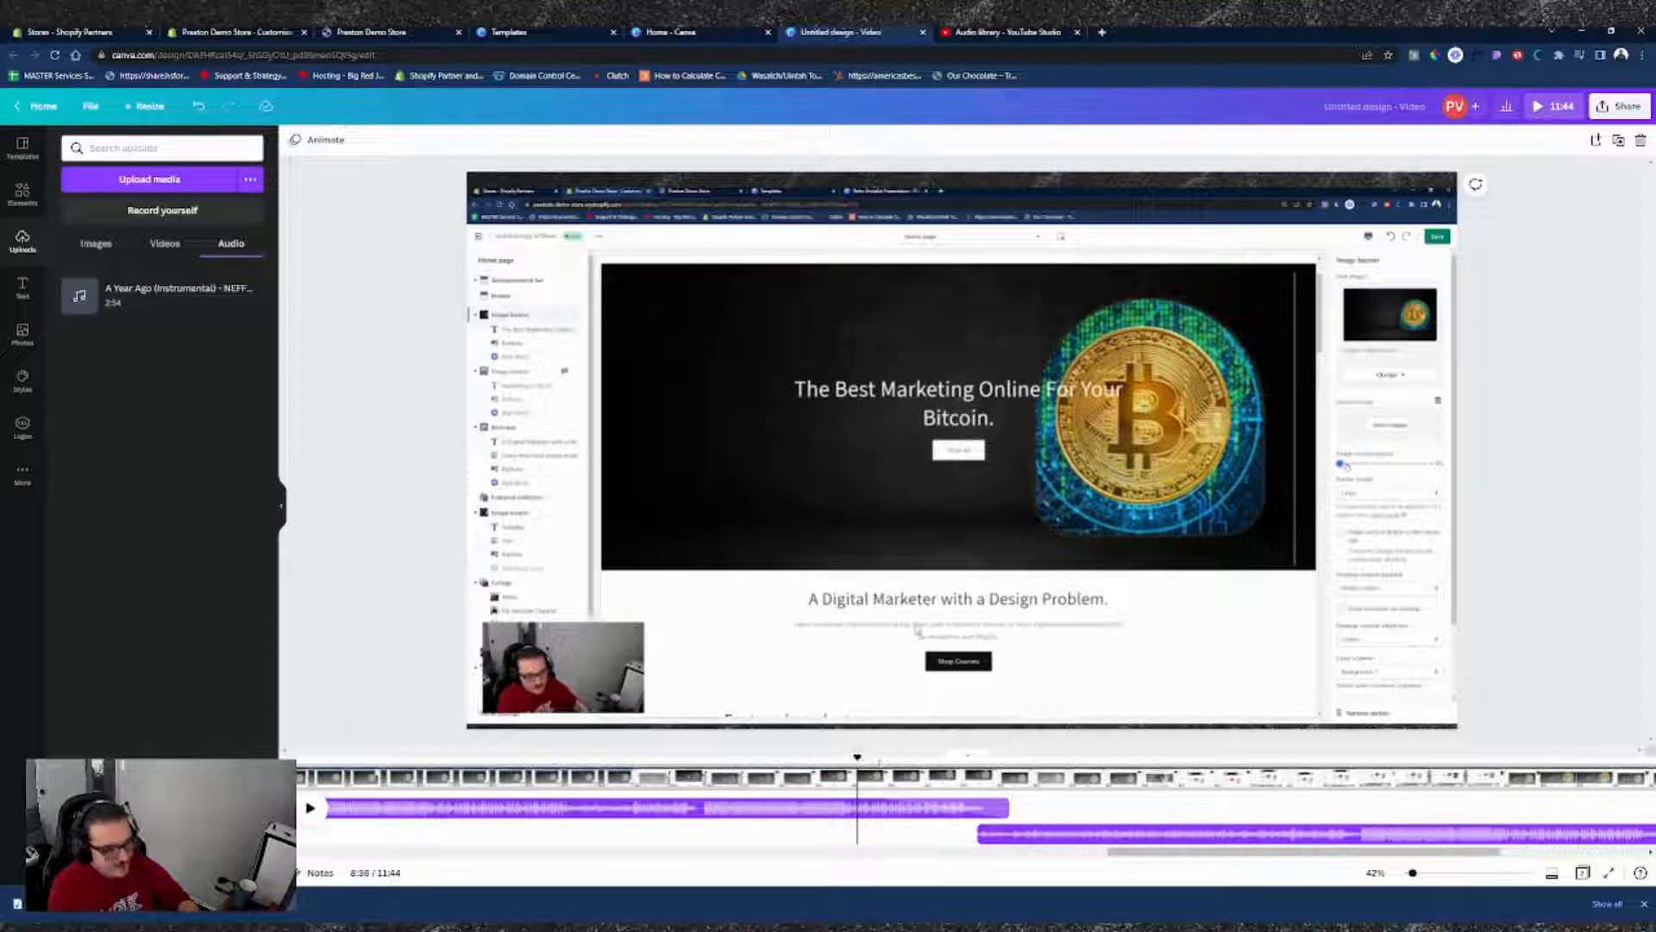
{"action": "key", "text": "space"}
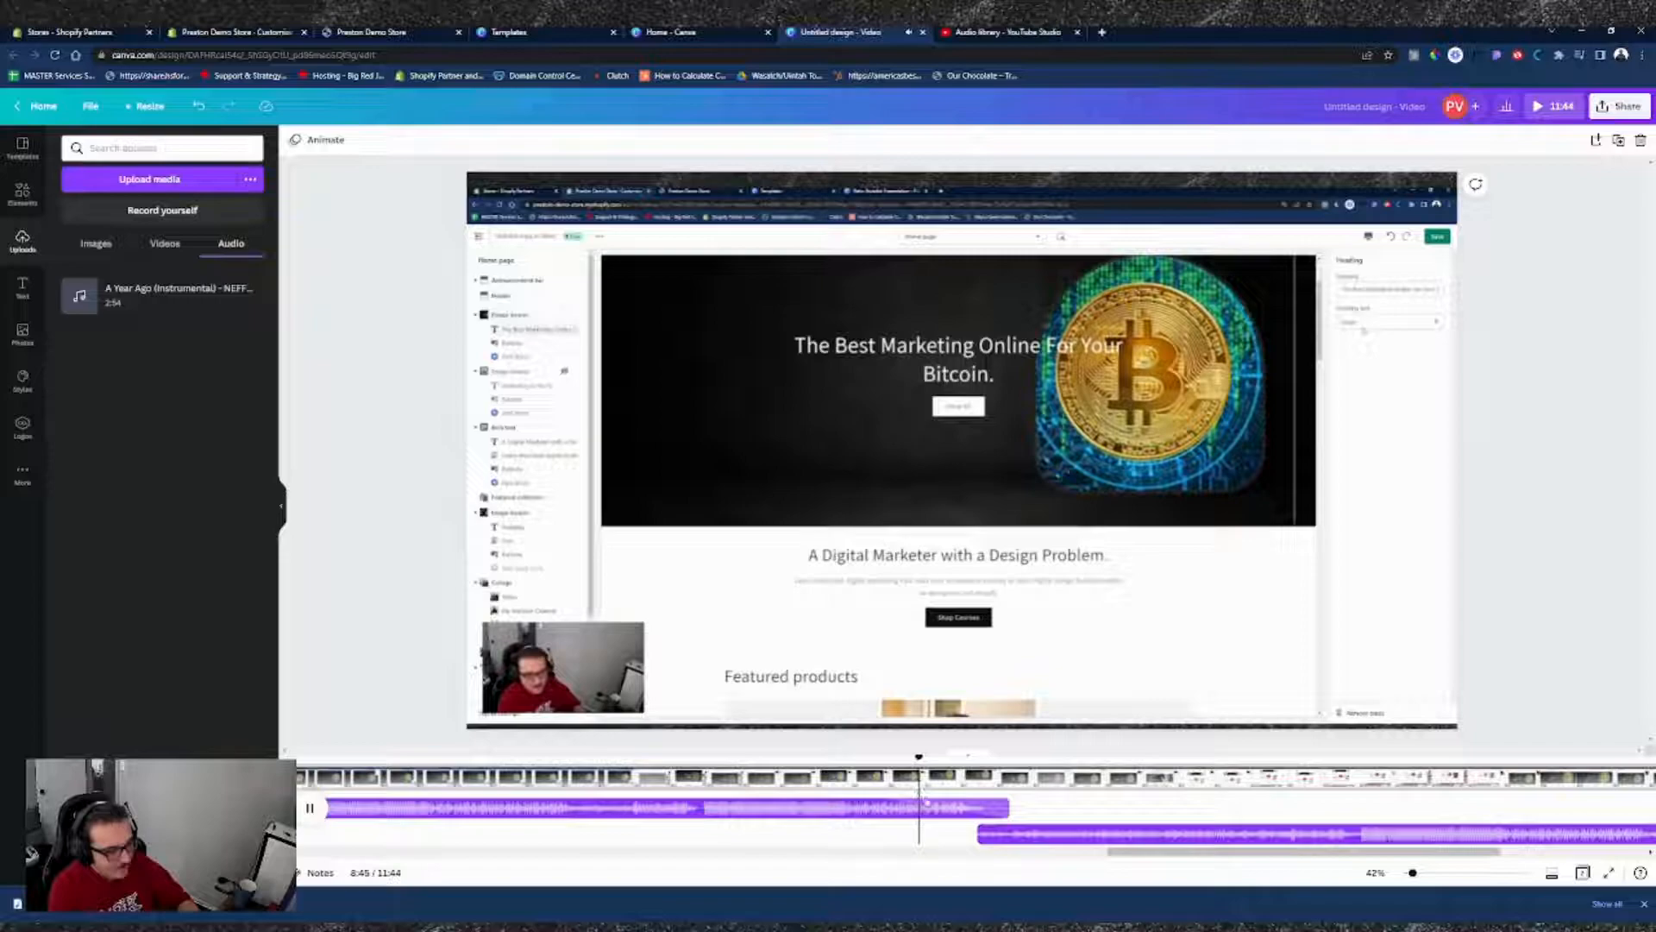
{"action": "left_click", "coordinate": [309, 808]}
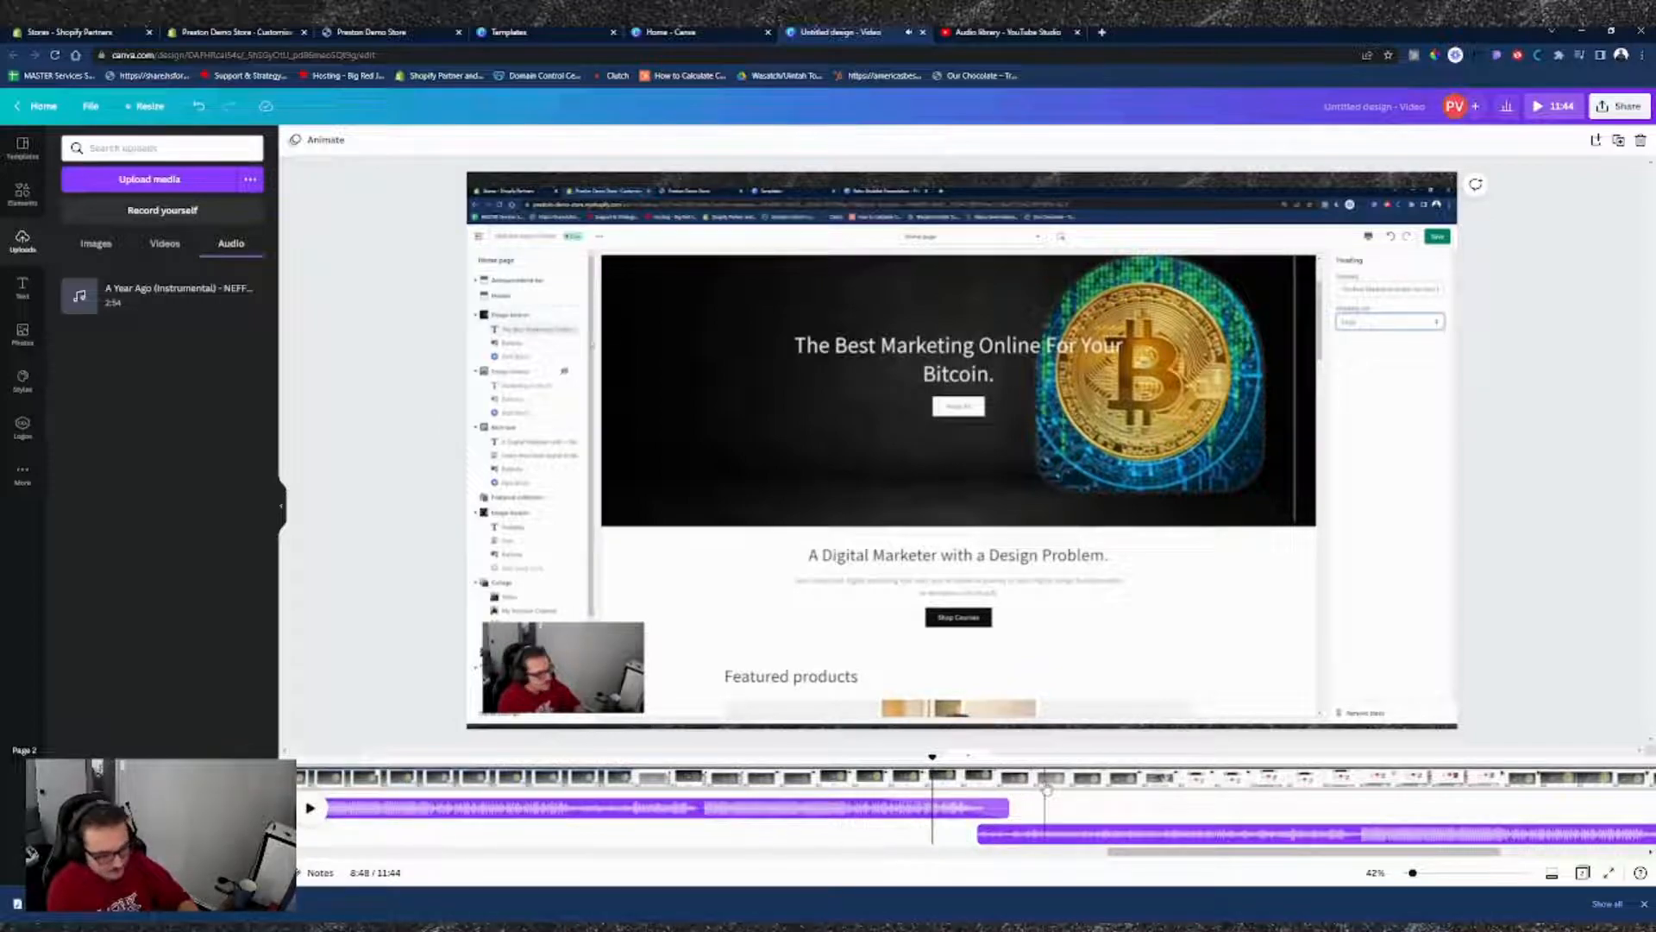
{"action": "left_click", "coordinate": [1047, 788]}
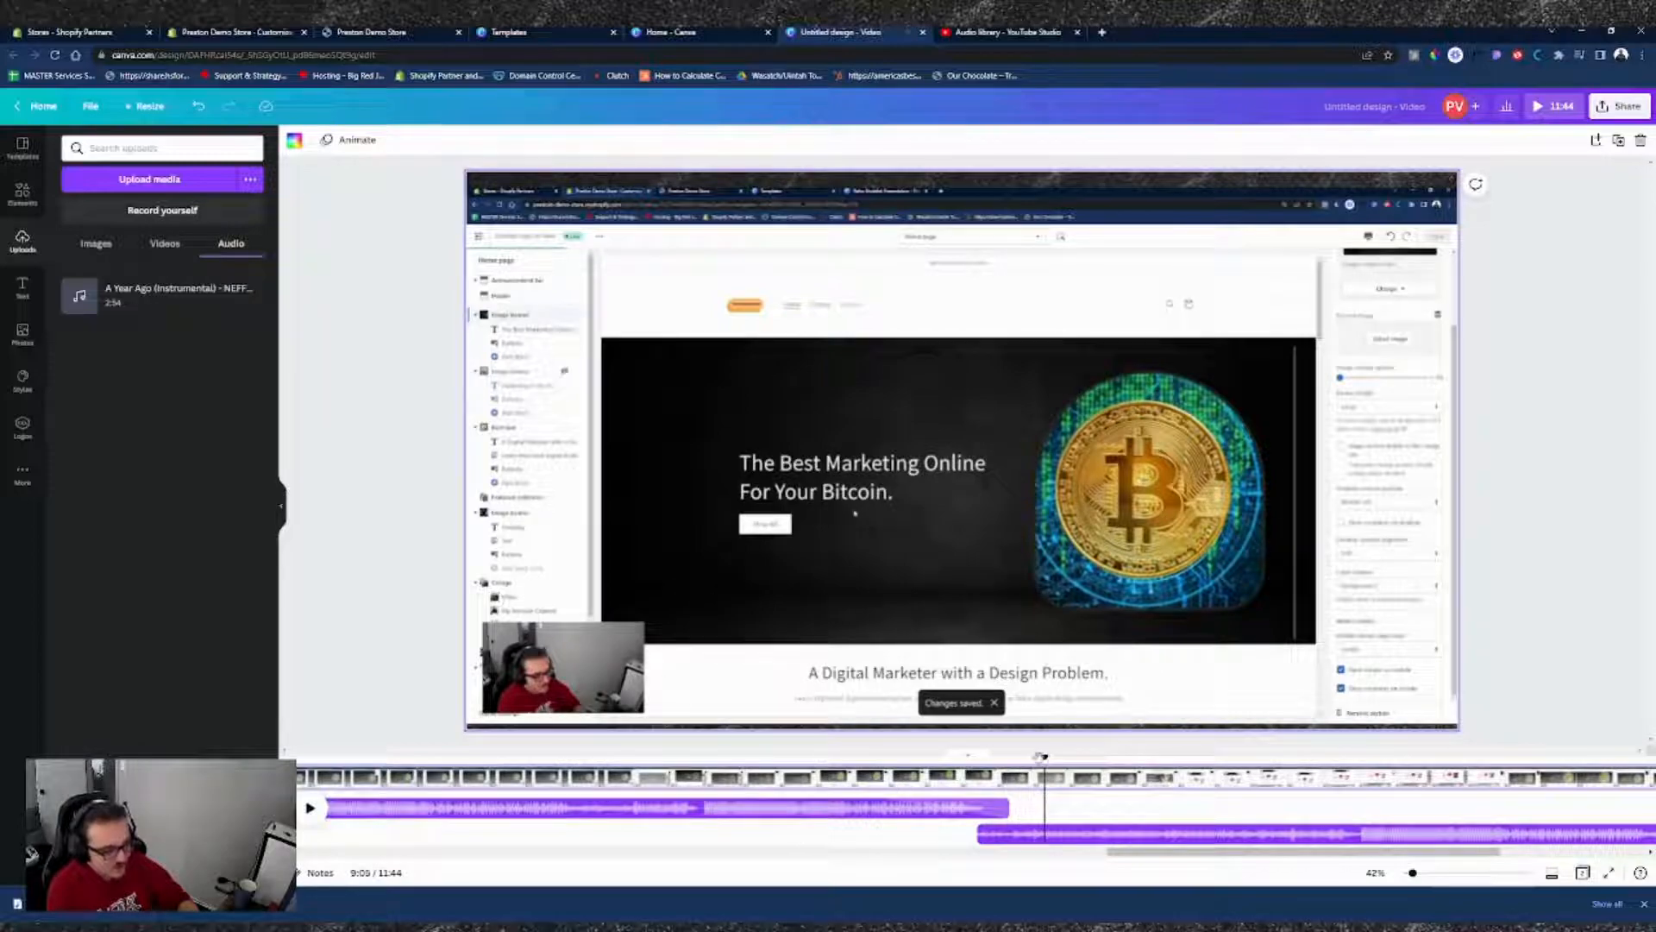
{"action": "left_click_drag", "start_coordinate": [1045, 757], "coordinate": [941, 759]}
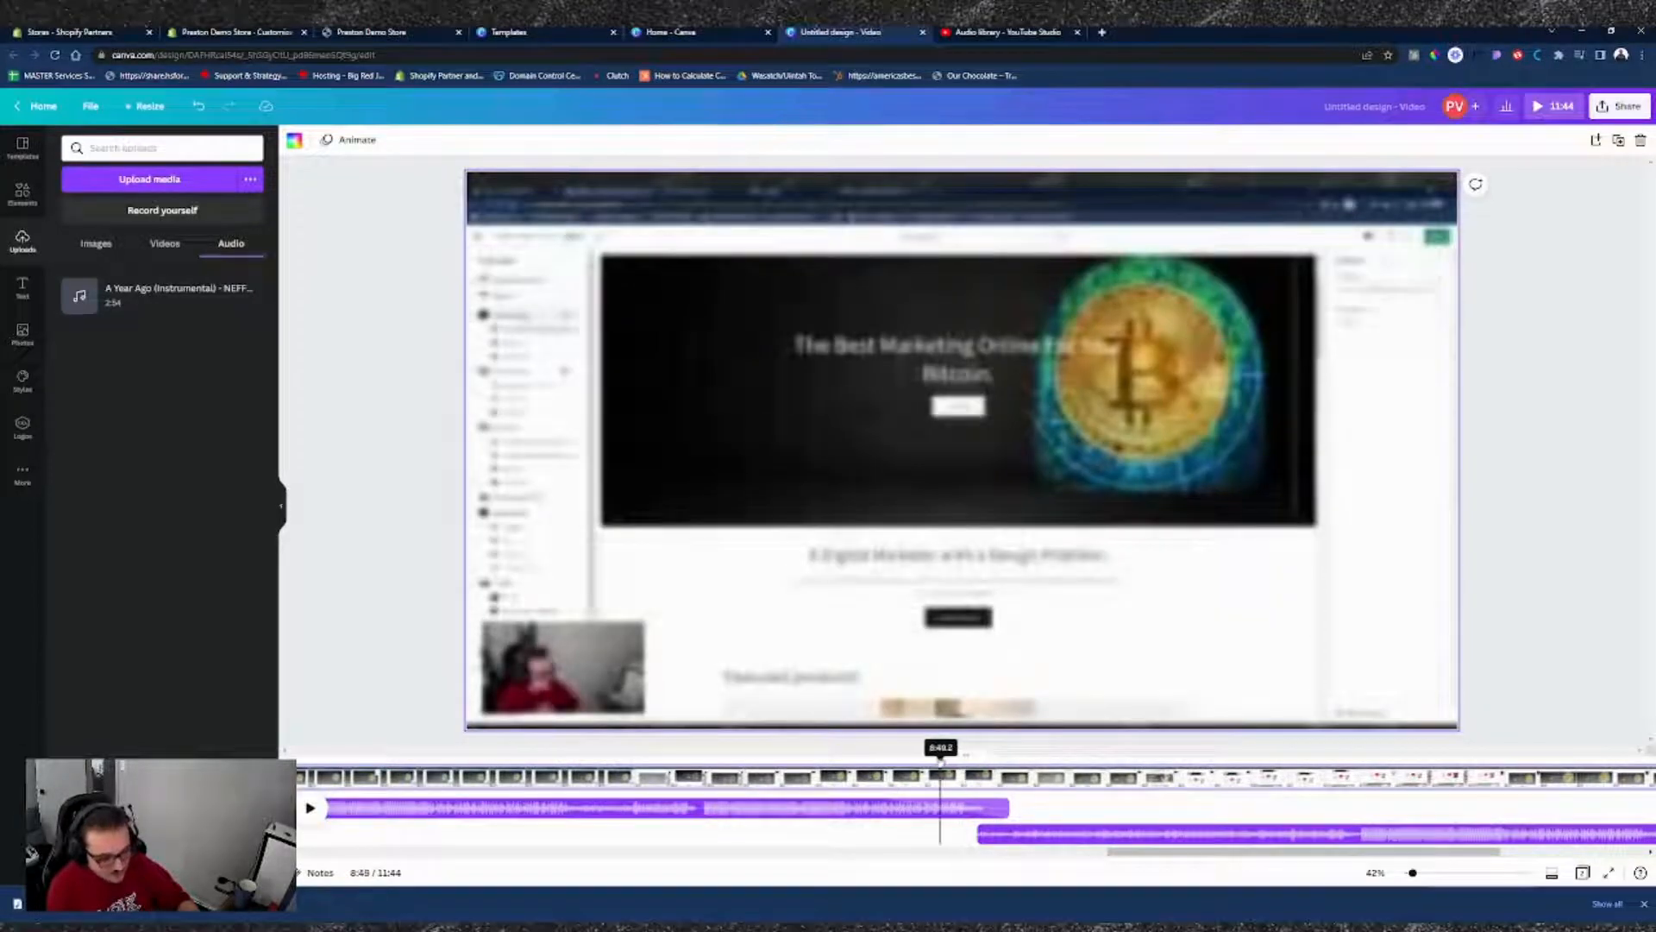
- Apply fade-in and fade-out audio effects to the last music clip
{"action": "left_click", "coordinate": [1035, 842]}
{"action": "right_click", "coordinate": [1036, 841]}
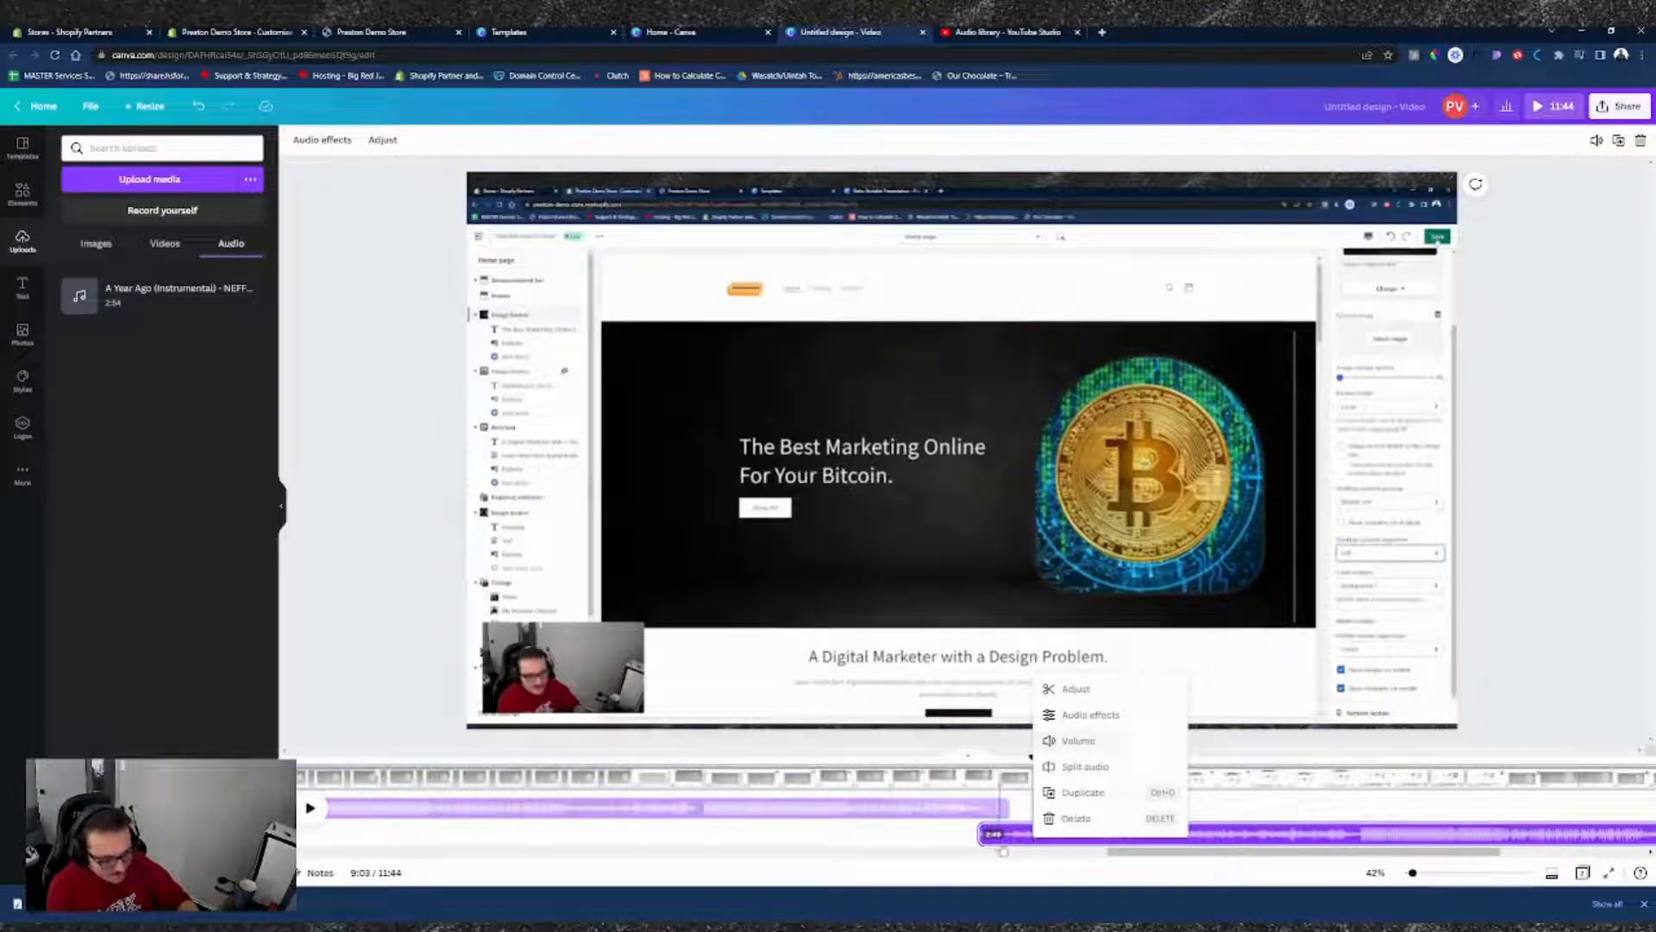
{"action": "left_click", "coordinate": [1087, 717]}
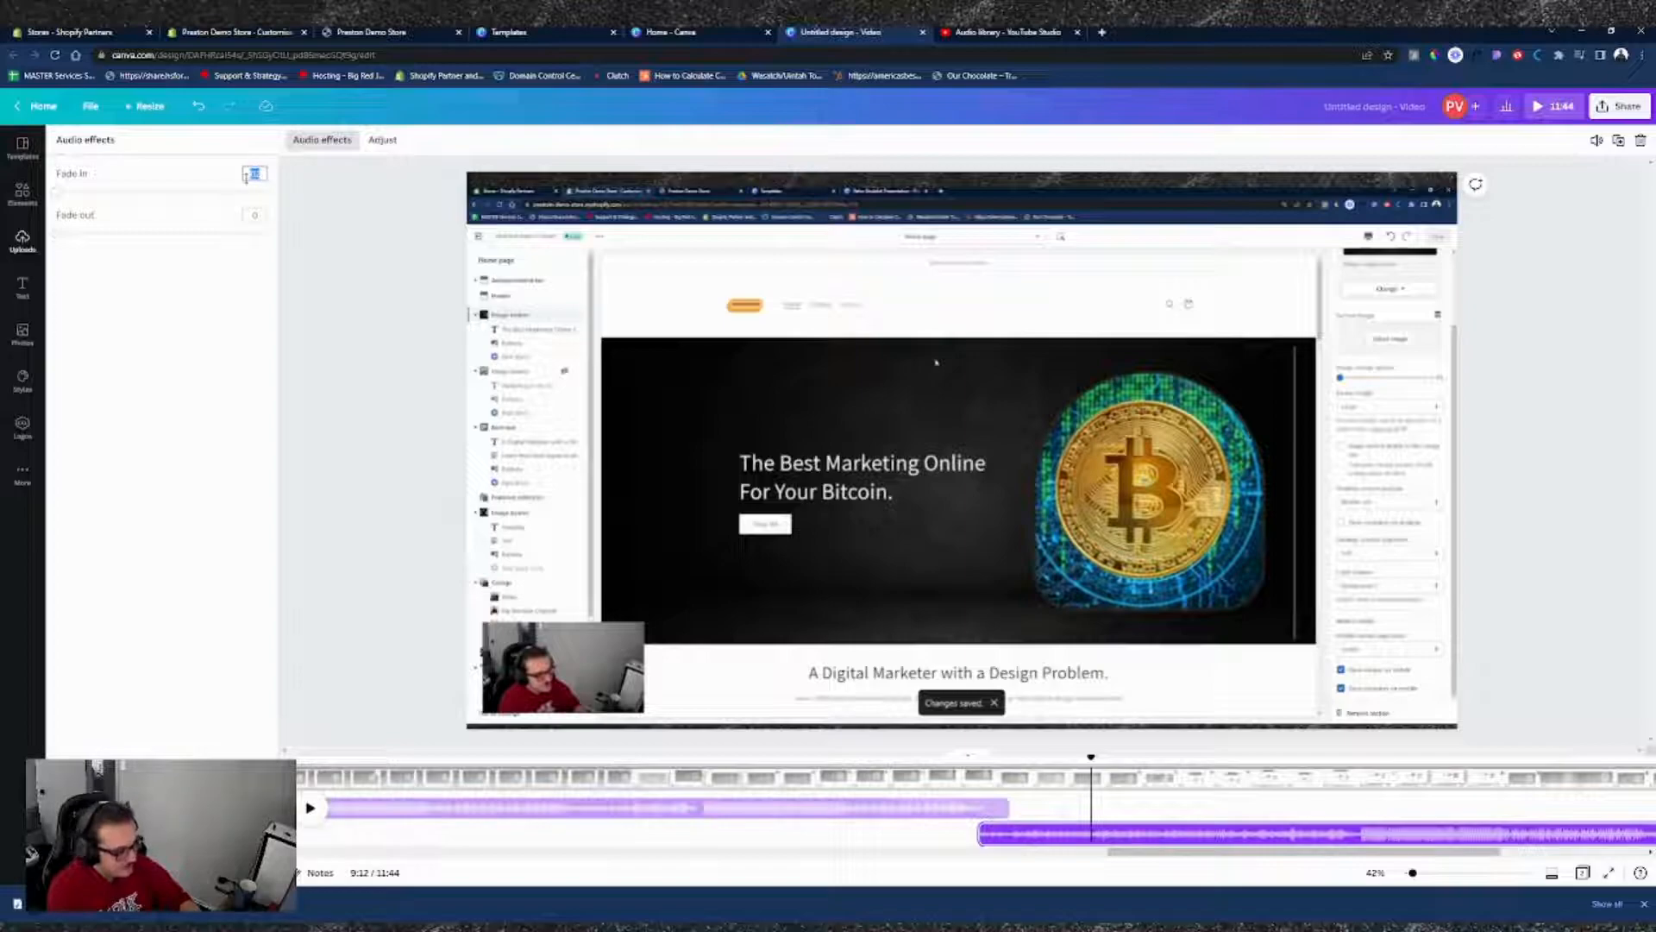
{"action": "left_click", "coordinate": [255, 213]}
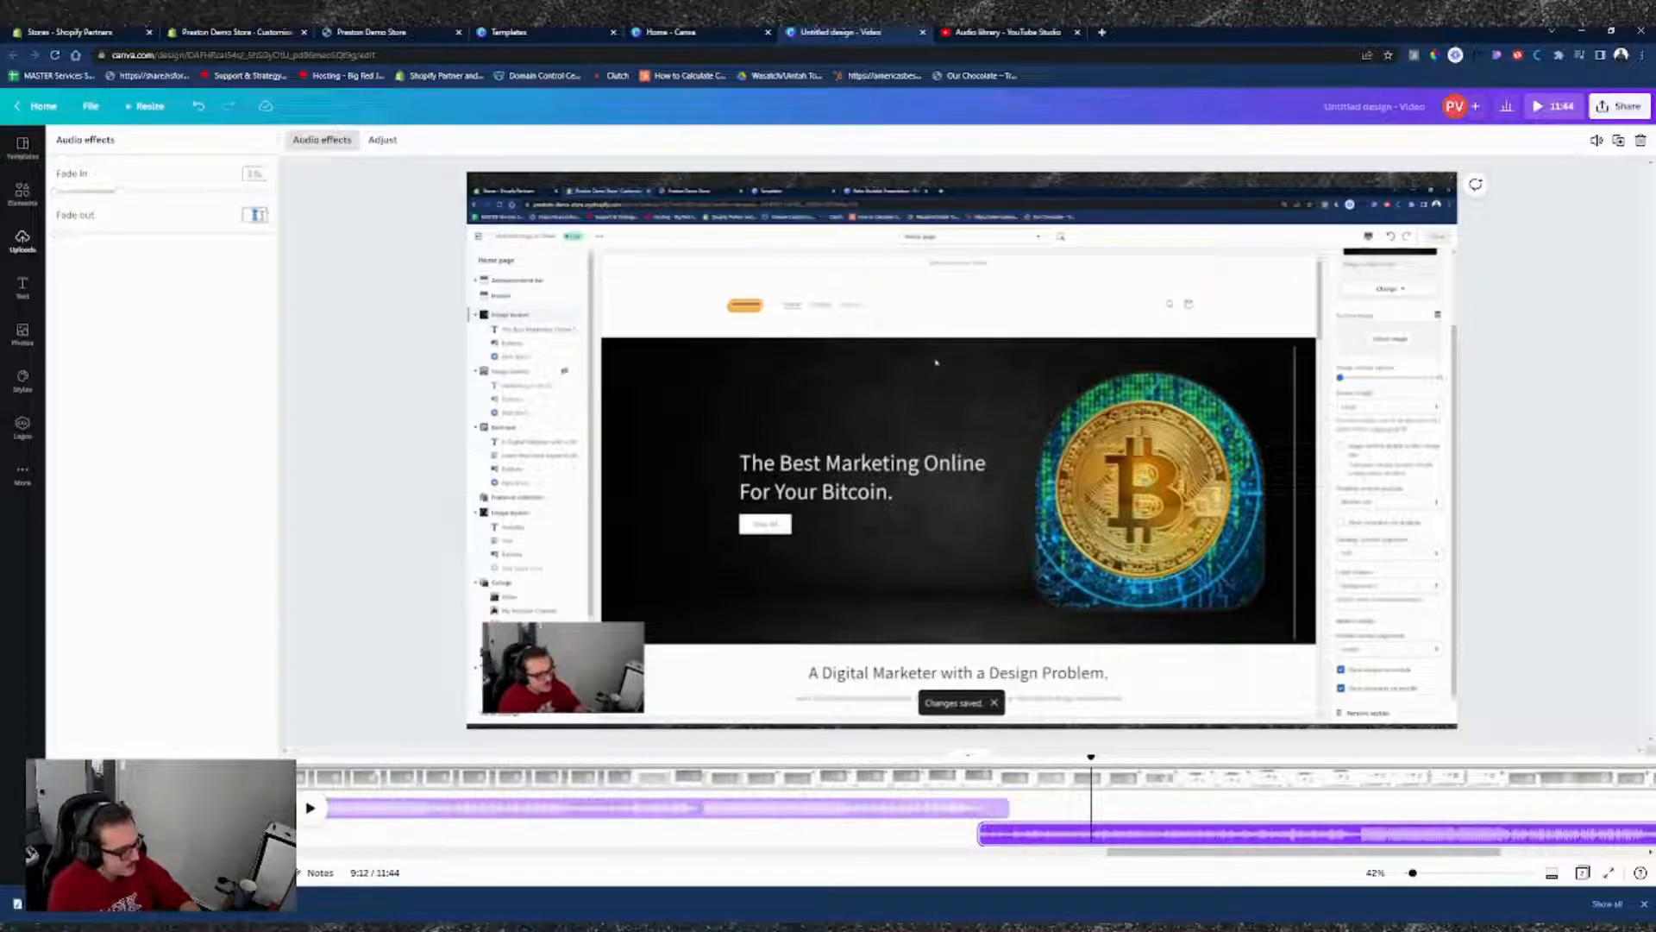
{"action": "left_click", "coordinate": [291, 437]}
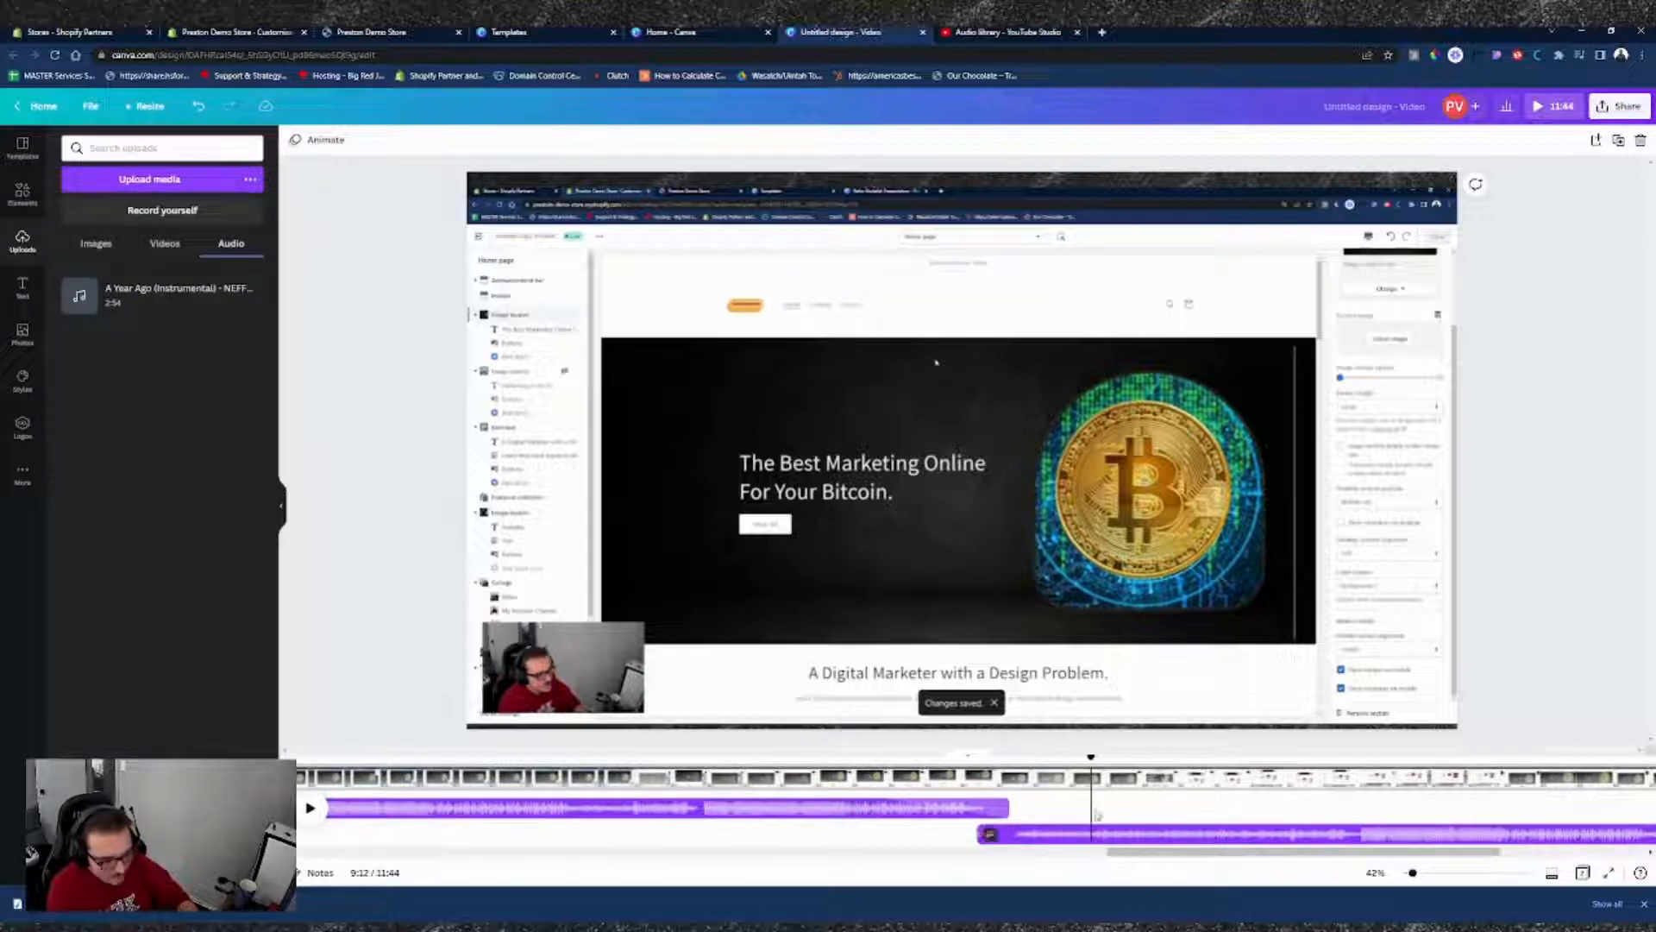
- Apply fade-in and fade-out audio effects to the first music clip after the intro
{"action": "left_click", "coordinate": [1048, 835]}
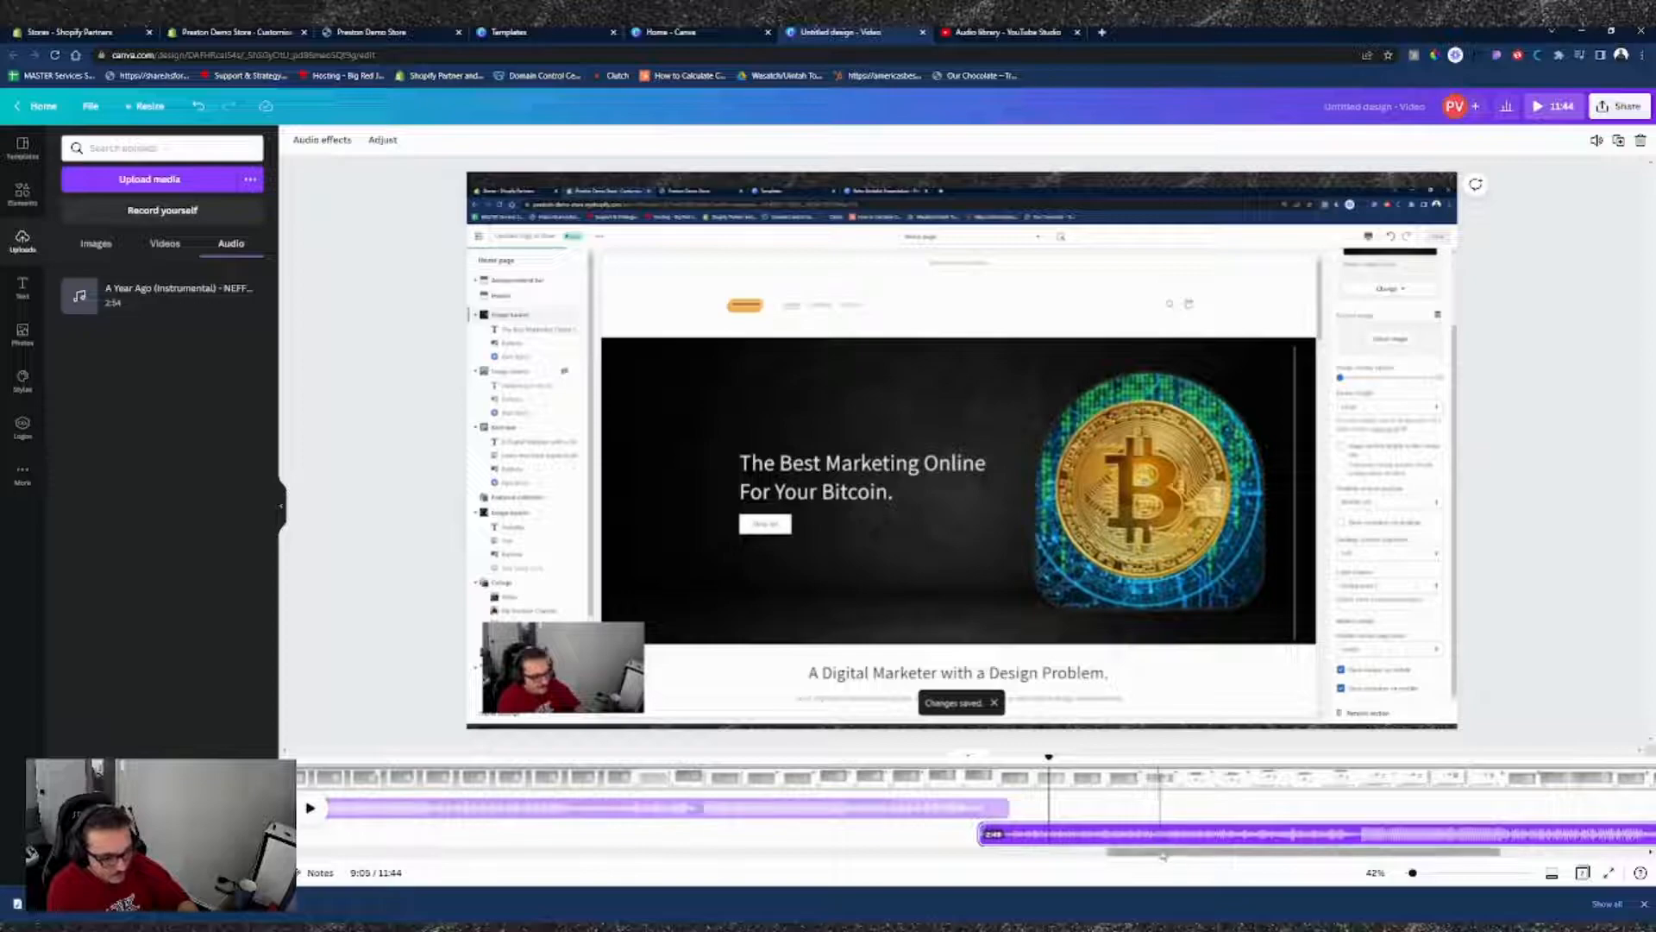
{"action": "scroll", "coordinate": [1160, 828], "scroll_direction": "right", "scroll_amount": 5}
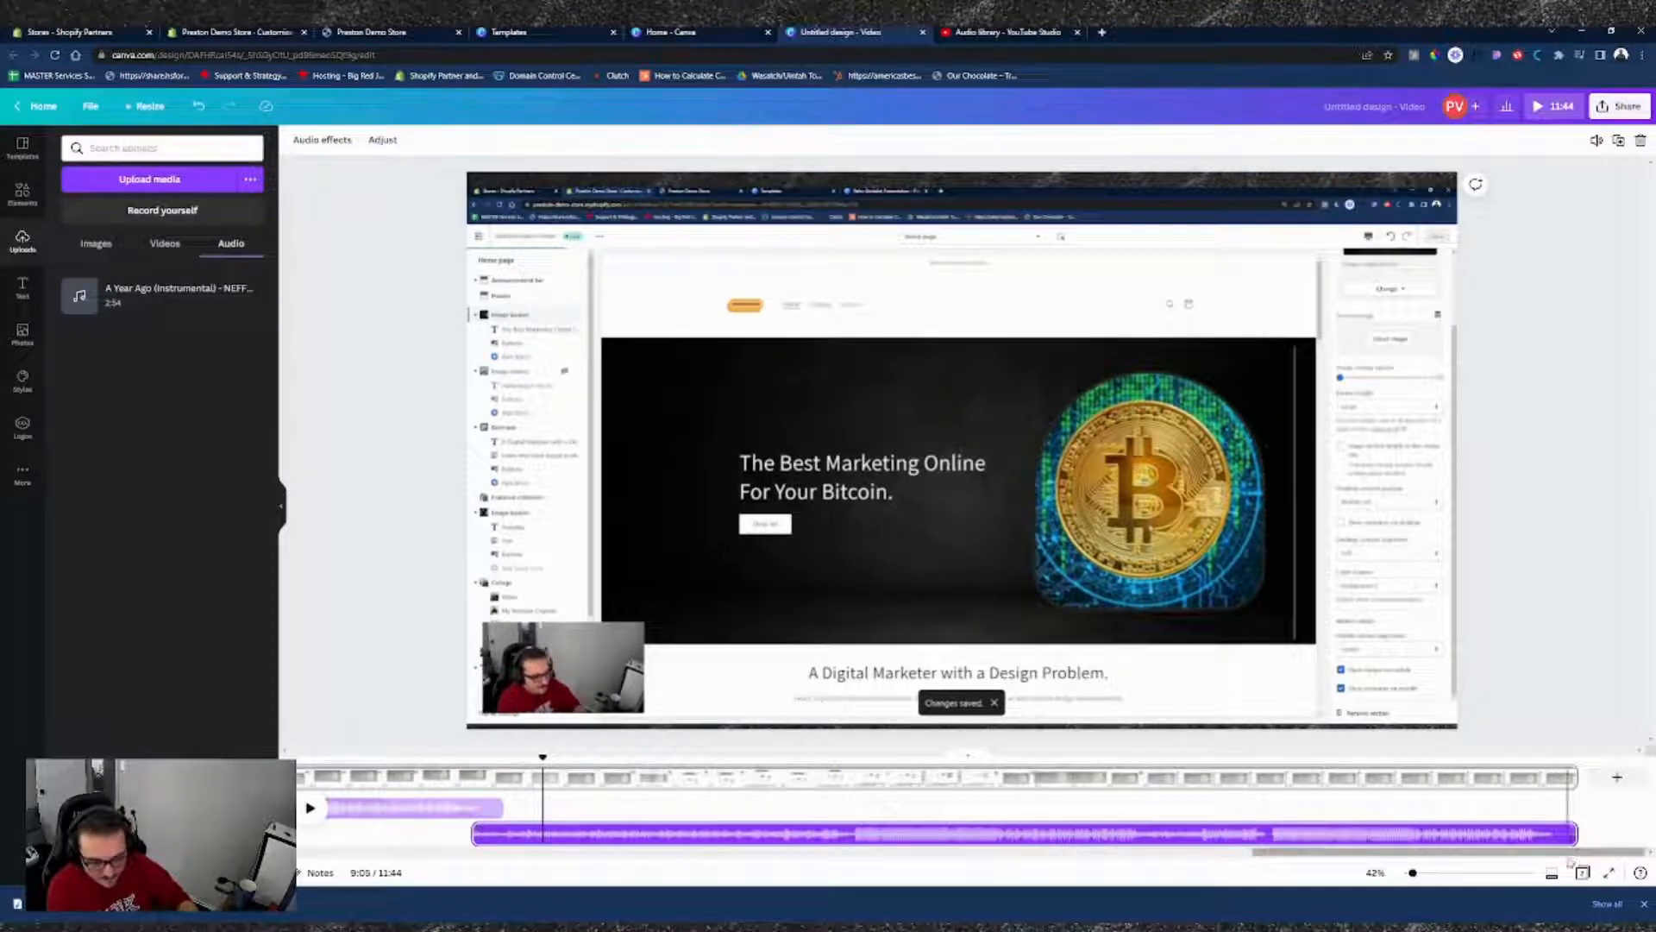
{"action": "left_click_drag", "start_coordinate": [1564, 854], "coordinate": [512, 862]}
{"action": "left_click", "coordinate": [585, 811]}
{"action": "right_click", "coordinate": [584, 810]}
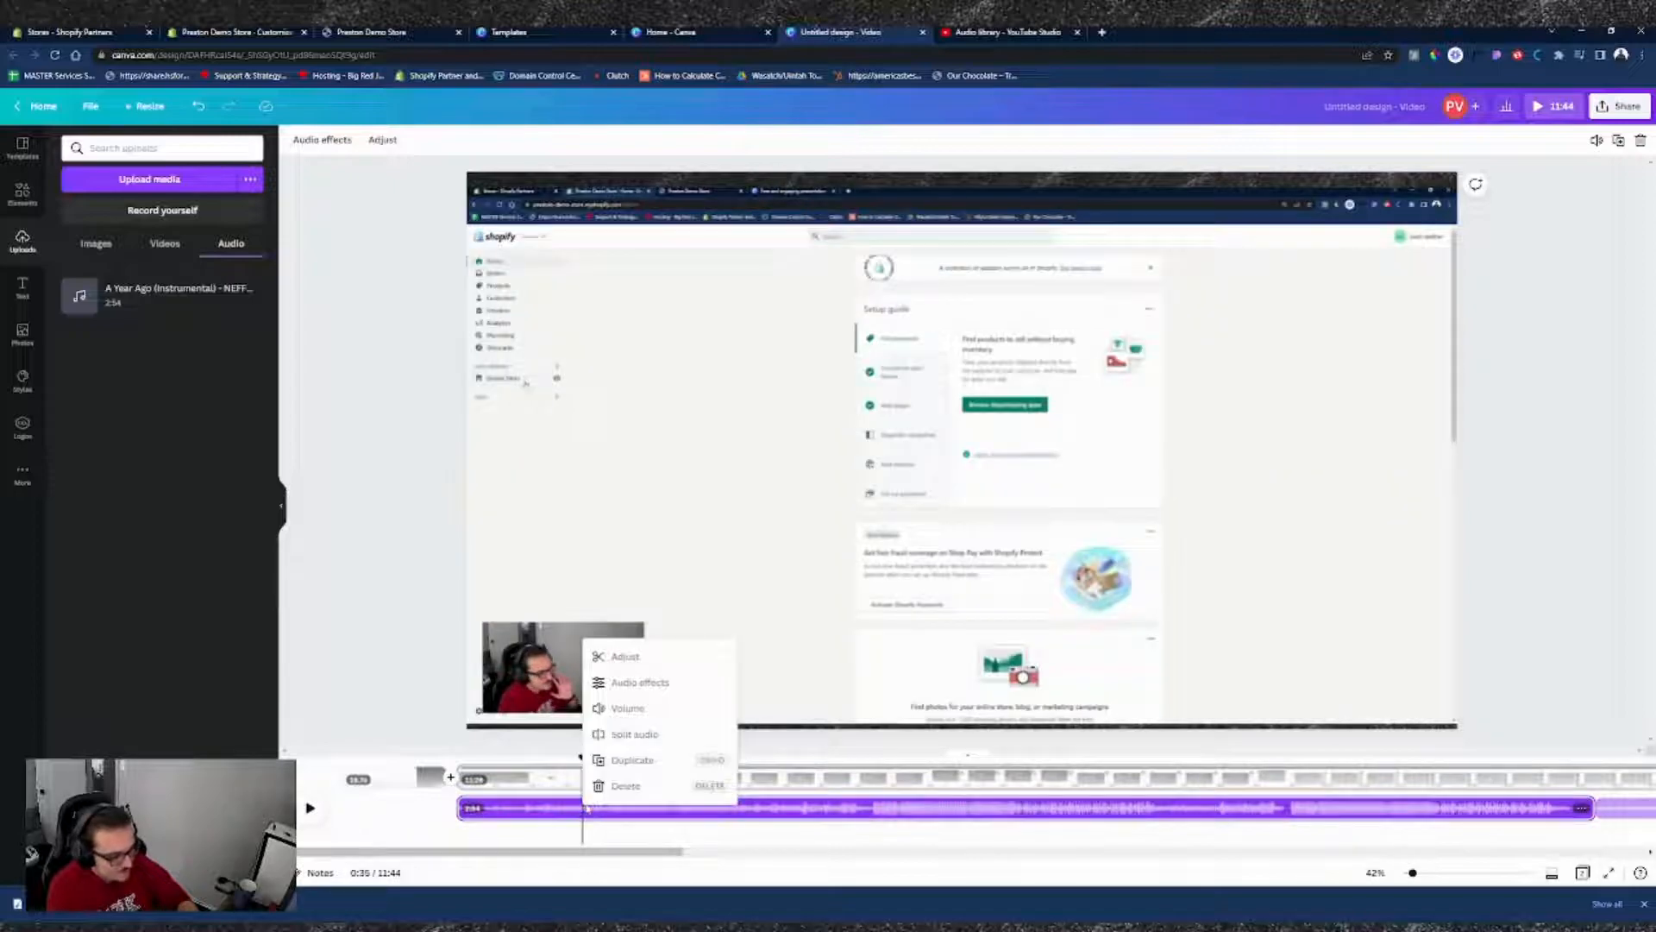
{"action": "left_click", "coordinate": [673, 688]}
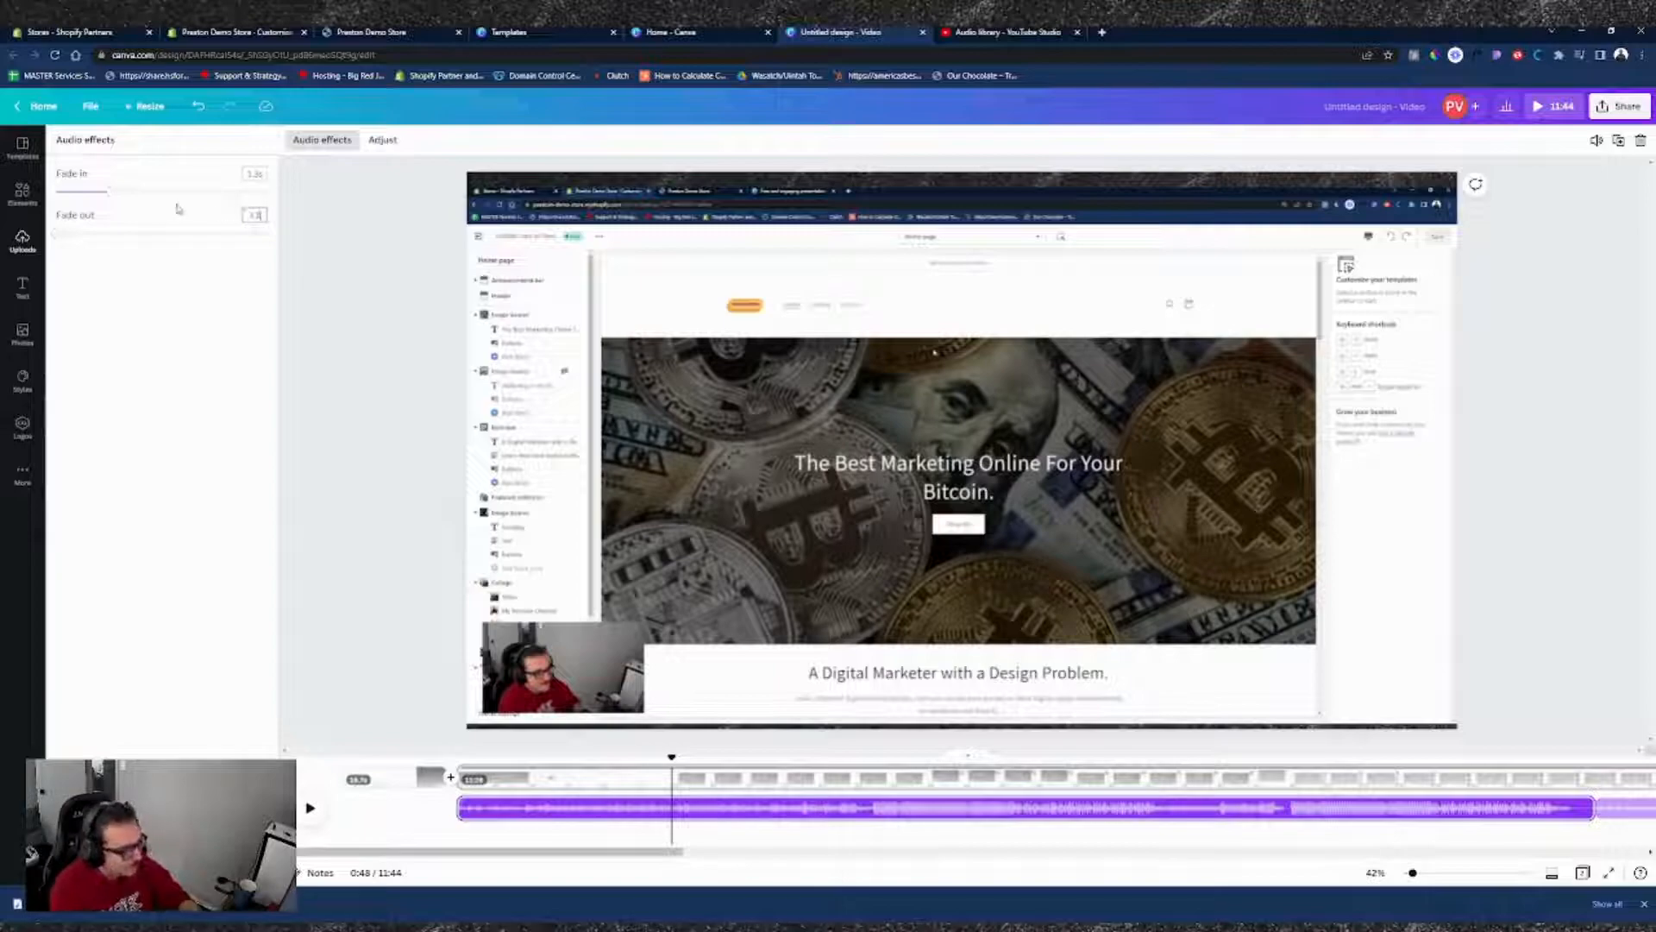
{"action": "left_click", "coordinate": [328, 324]}
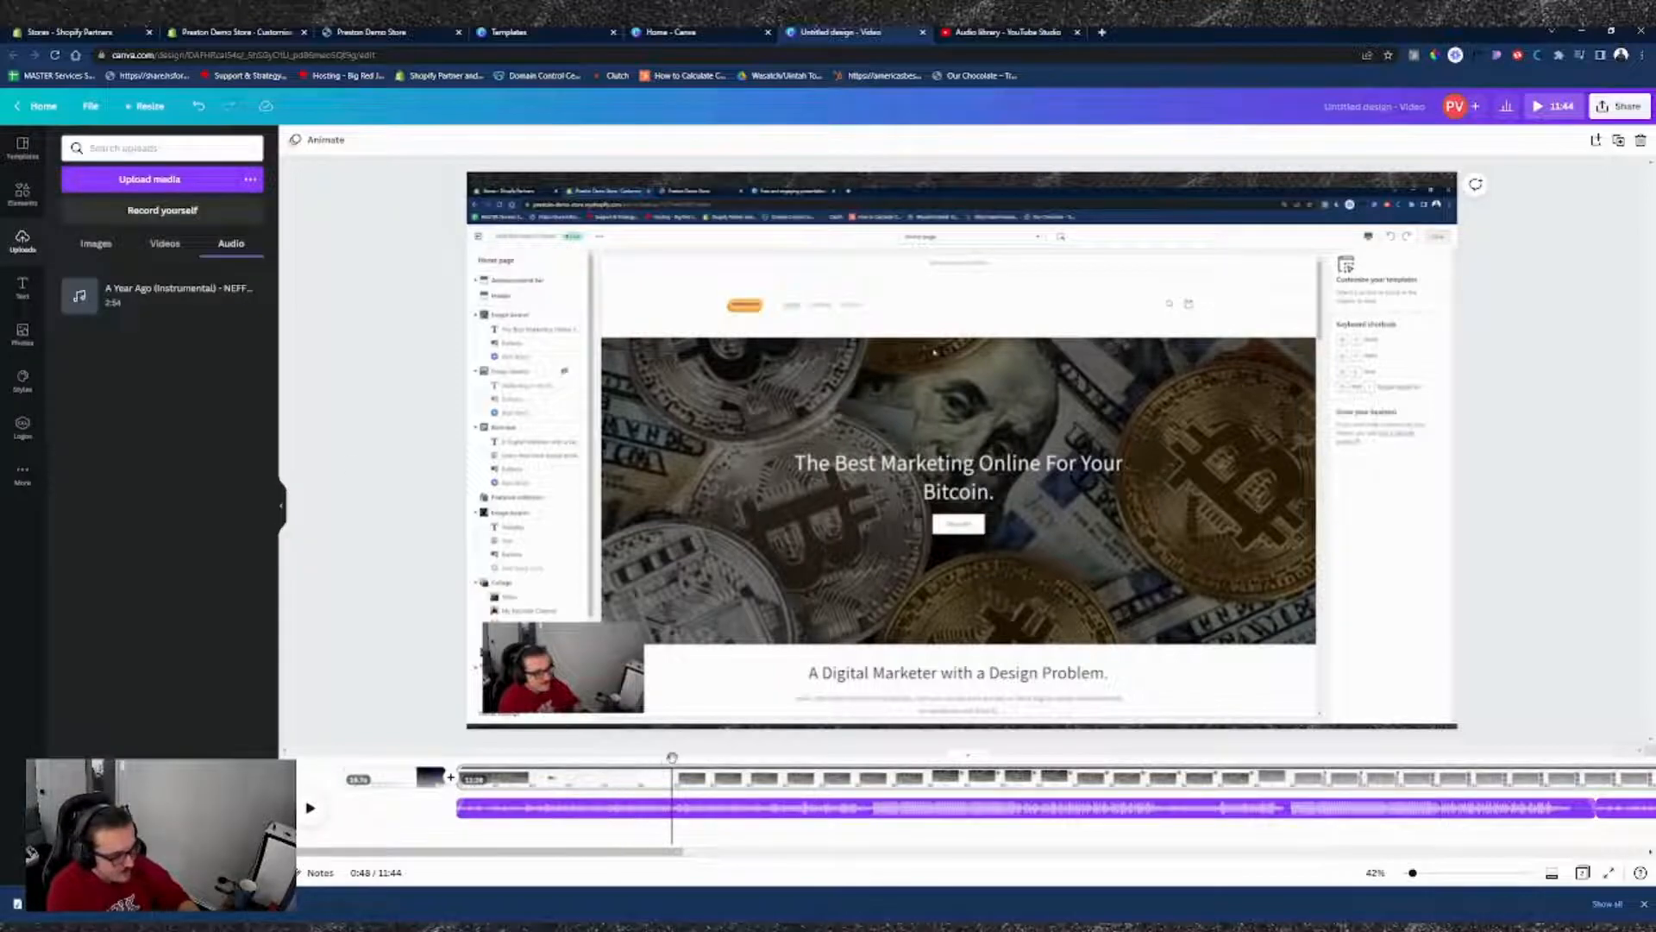
- Play back the transition from the intro into the screen recording, starting at about 0:13
{"action": "left_click_drag", "start_coordinate": [672, 757], "coordinate": [429, 760]}
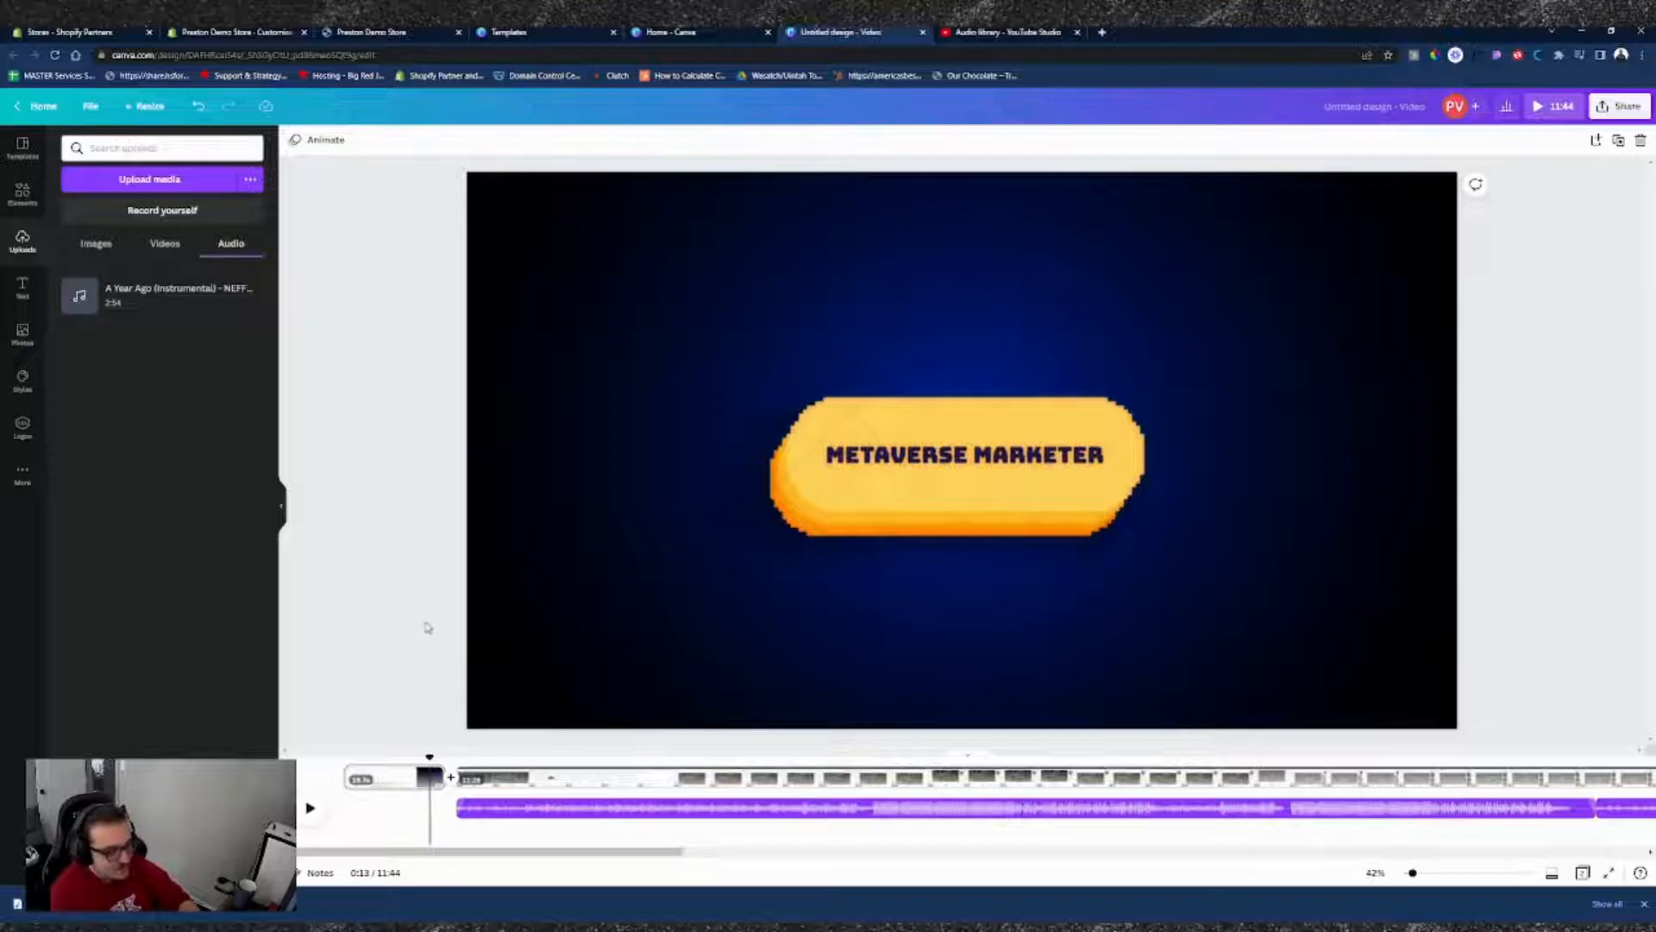
{"action": "key", "text": "space"}
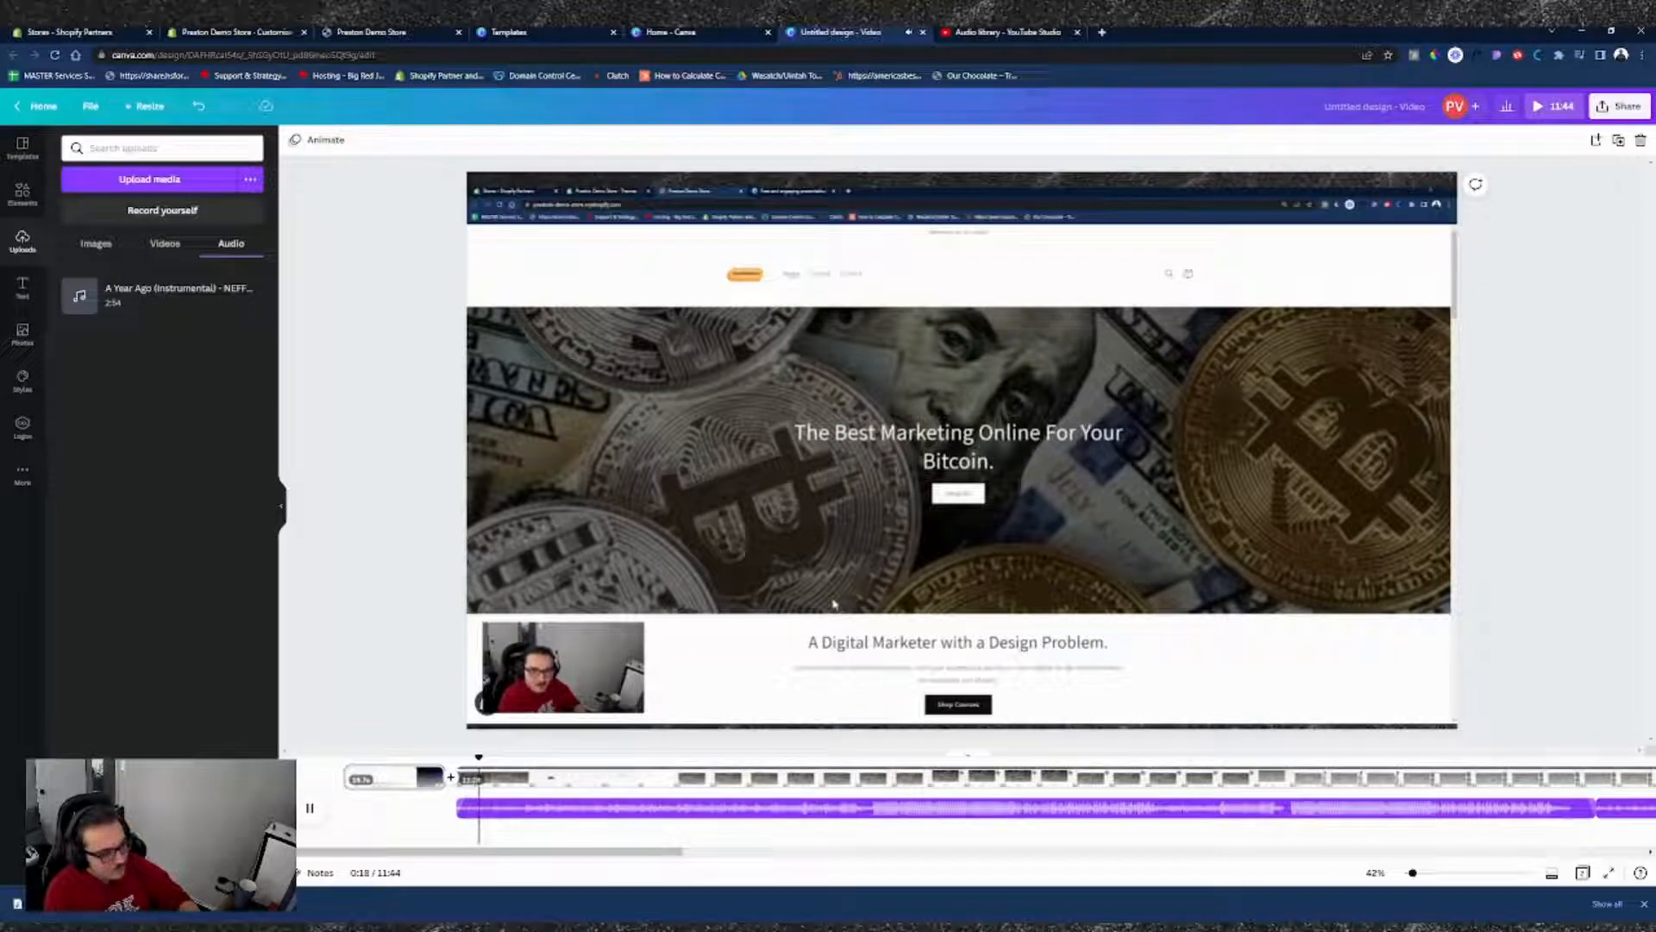
{"action": "key", "text": "space"}
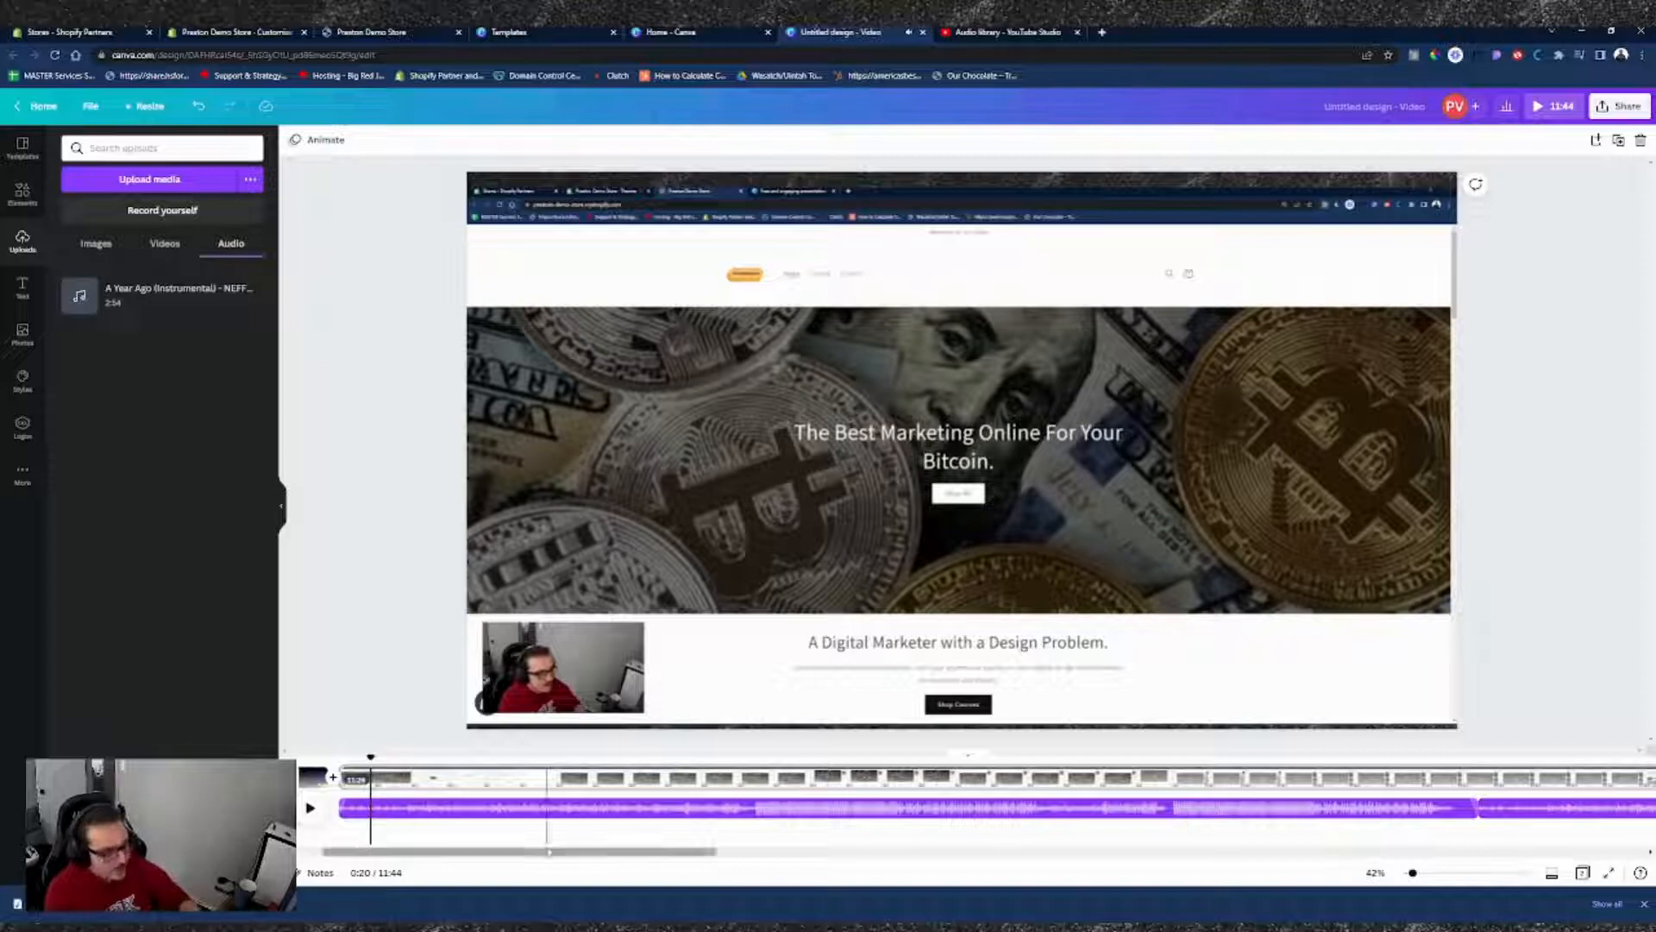
{"action": "left_click_drag", "start_coordinate": [537, 851], "coordinate": [442, 862]}
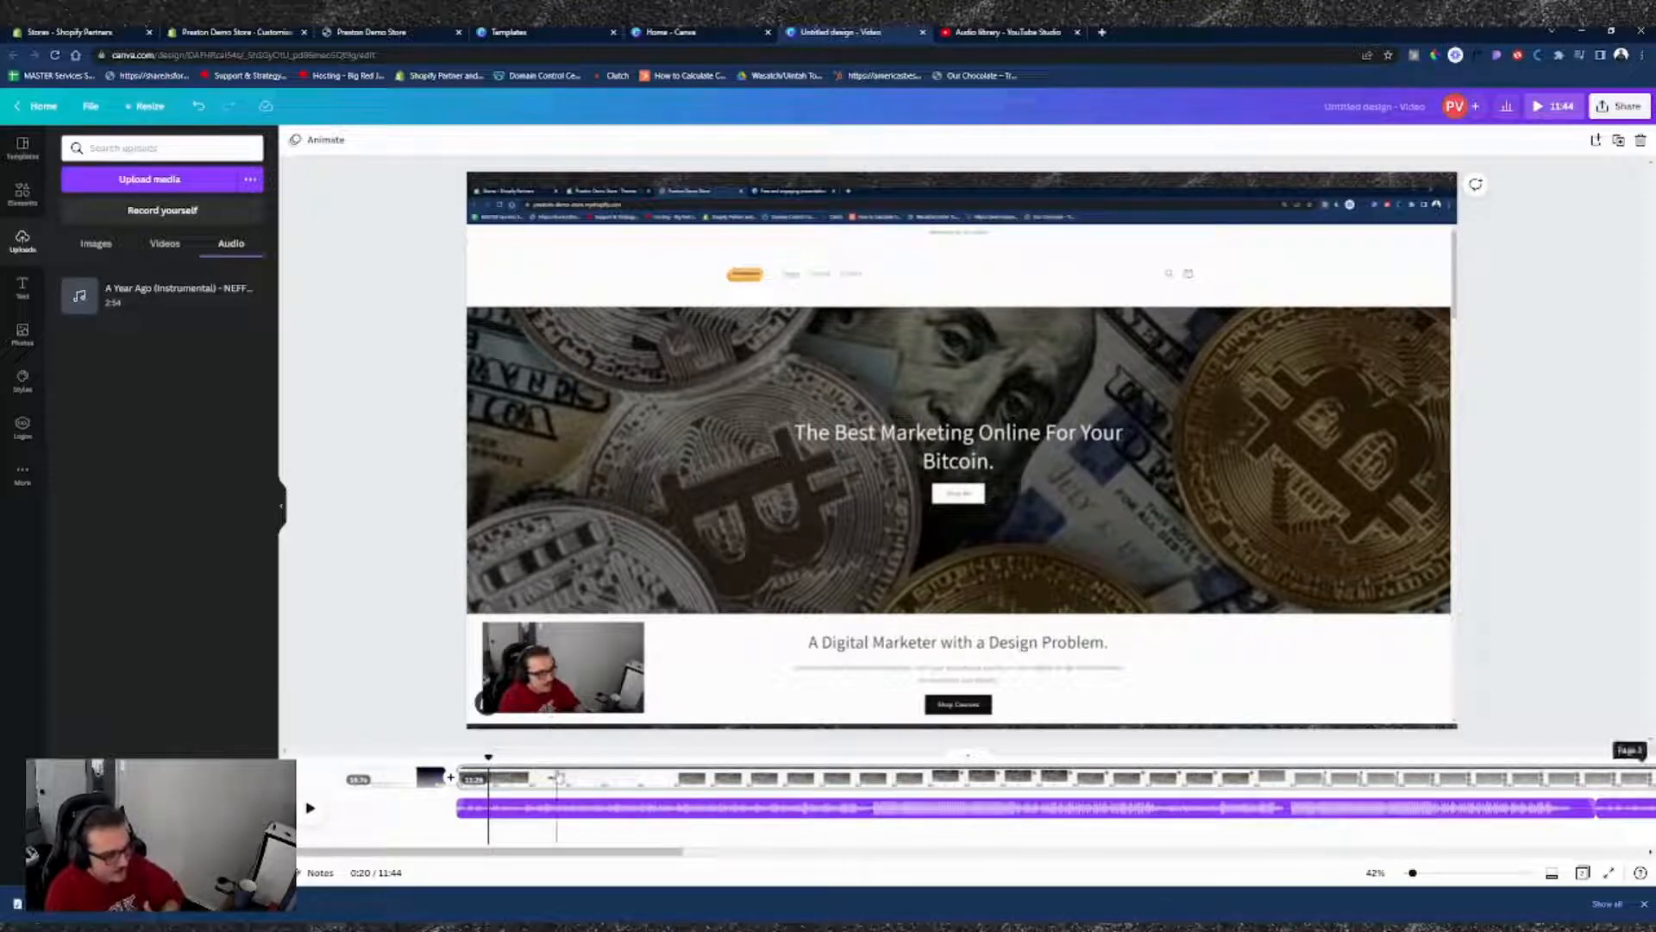
- Add a Dissolve transition between the intro clip and the screen recording
{"action": "left_click", "coordinate": [614, 792]}
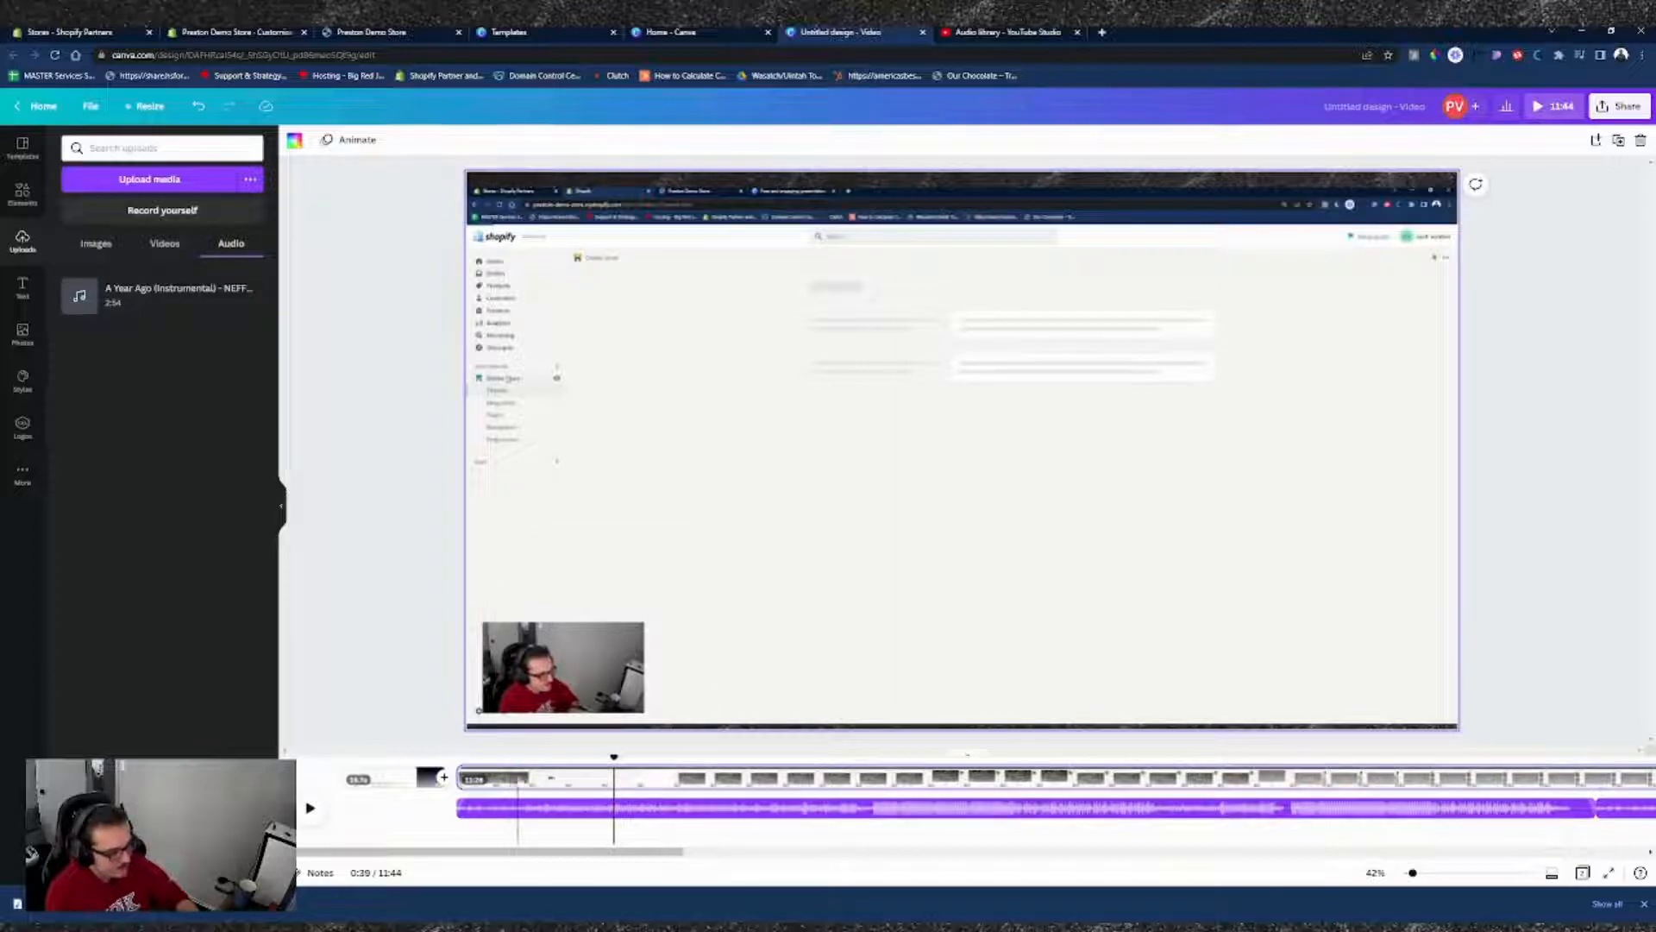
{"action": "right_click", "coordinate": [517, 779]}
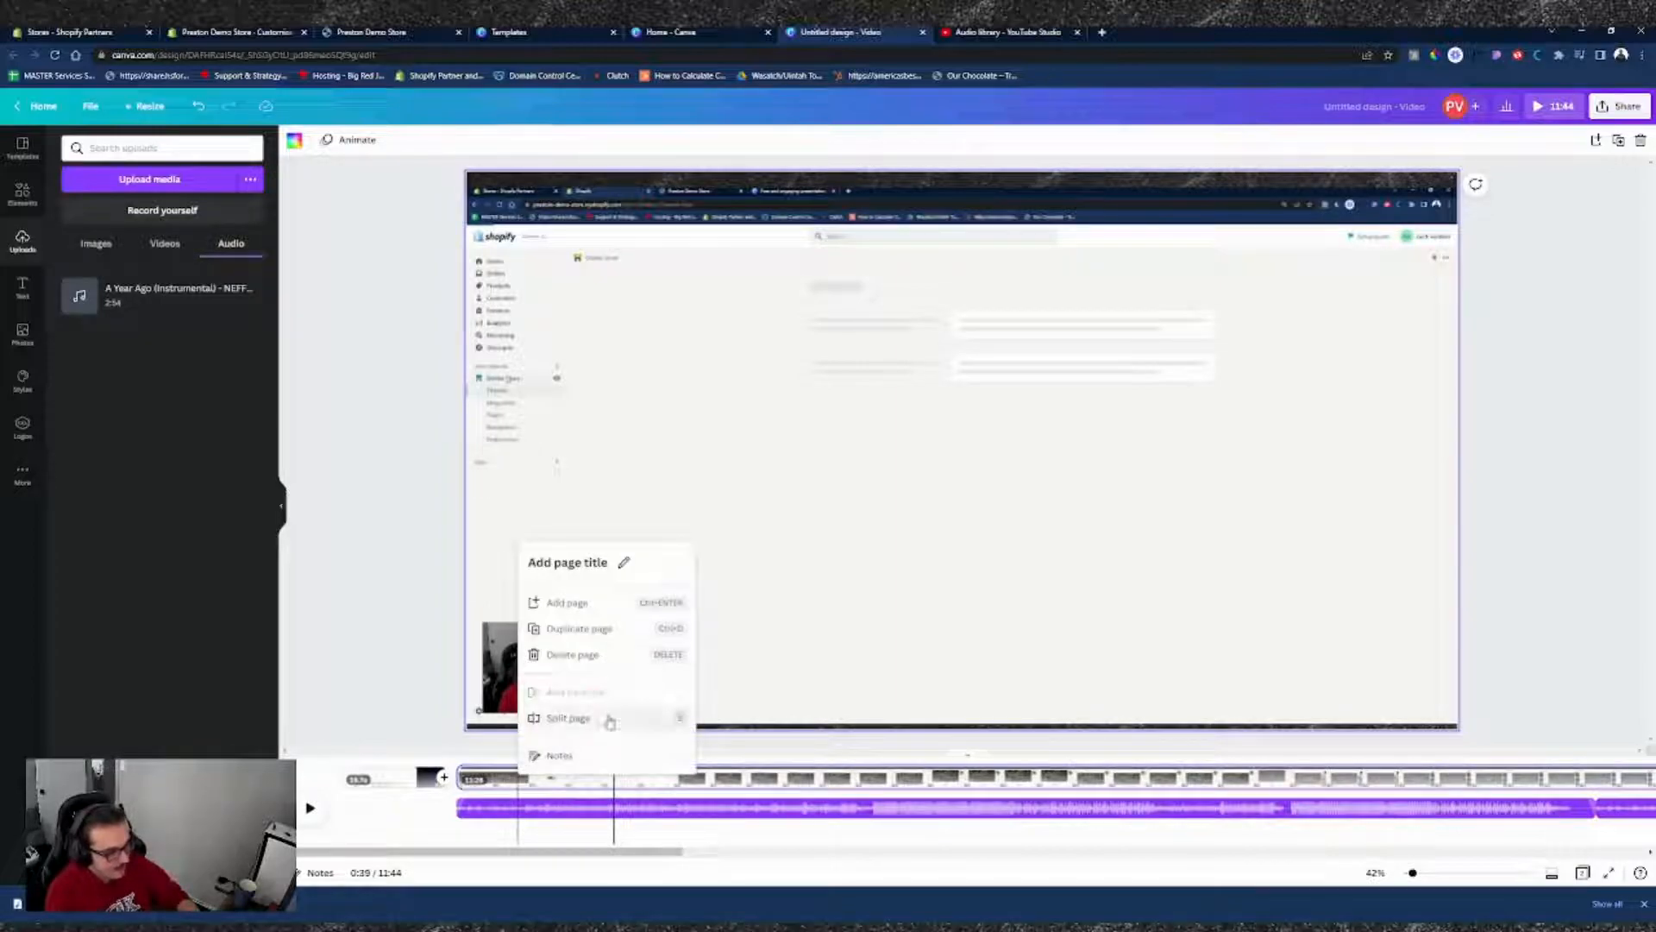
{"action": "left_click", "coordinate": [399, 779]}
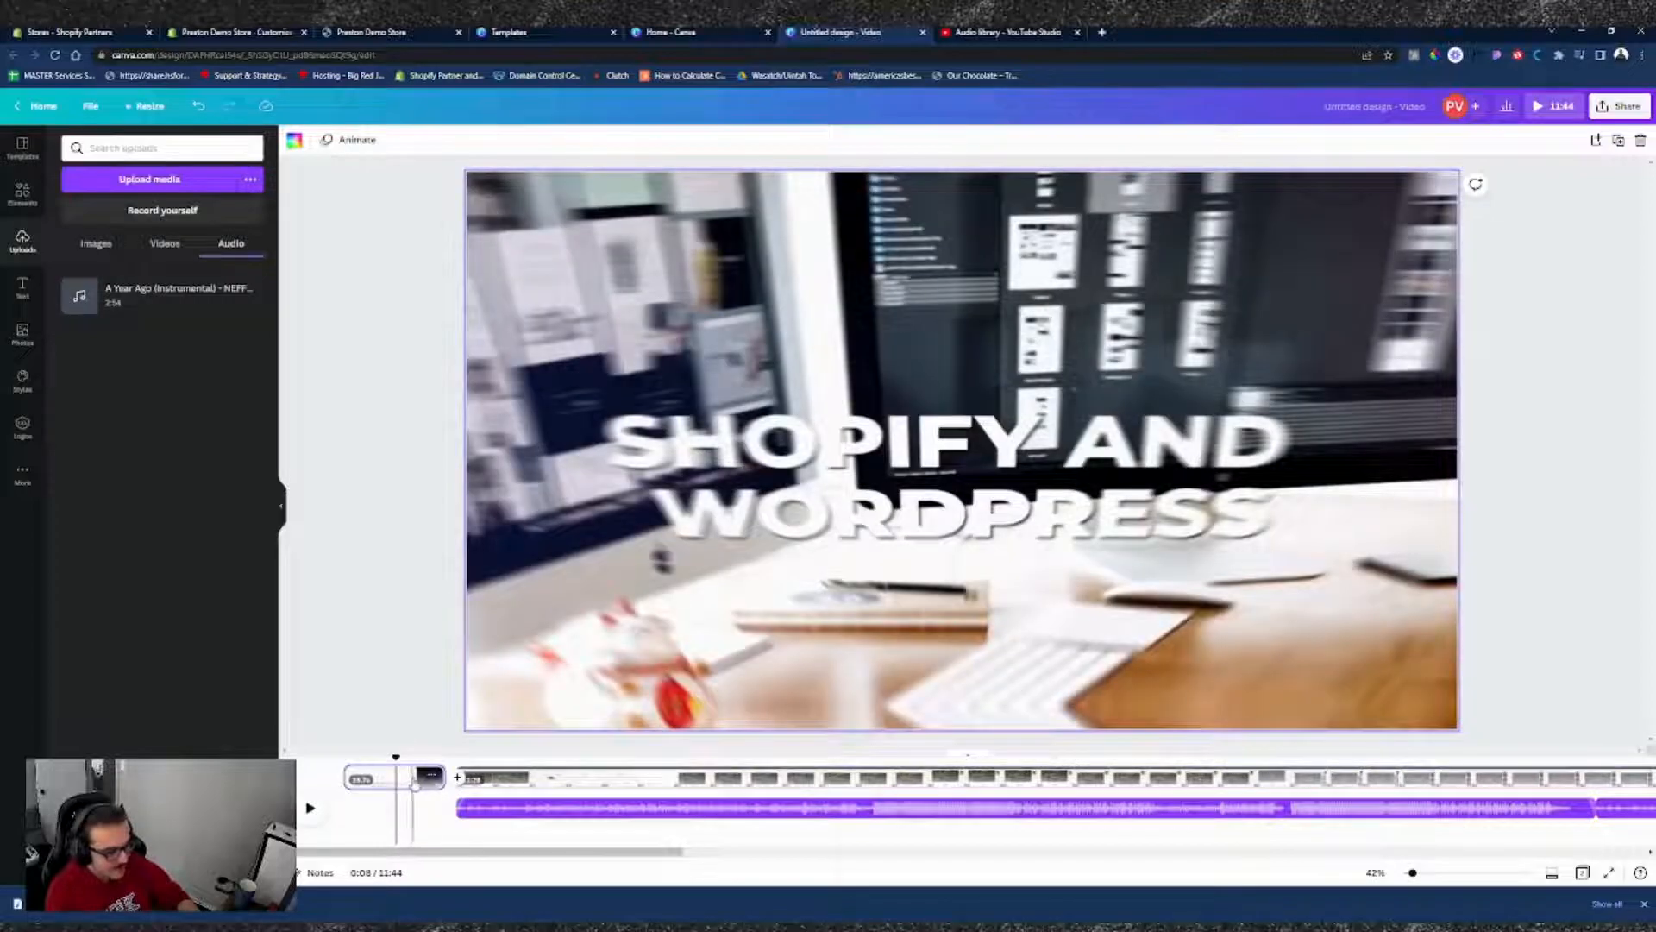
{"action": "right_click", "coordinate": [415, 784]}
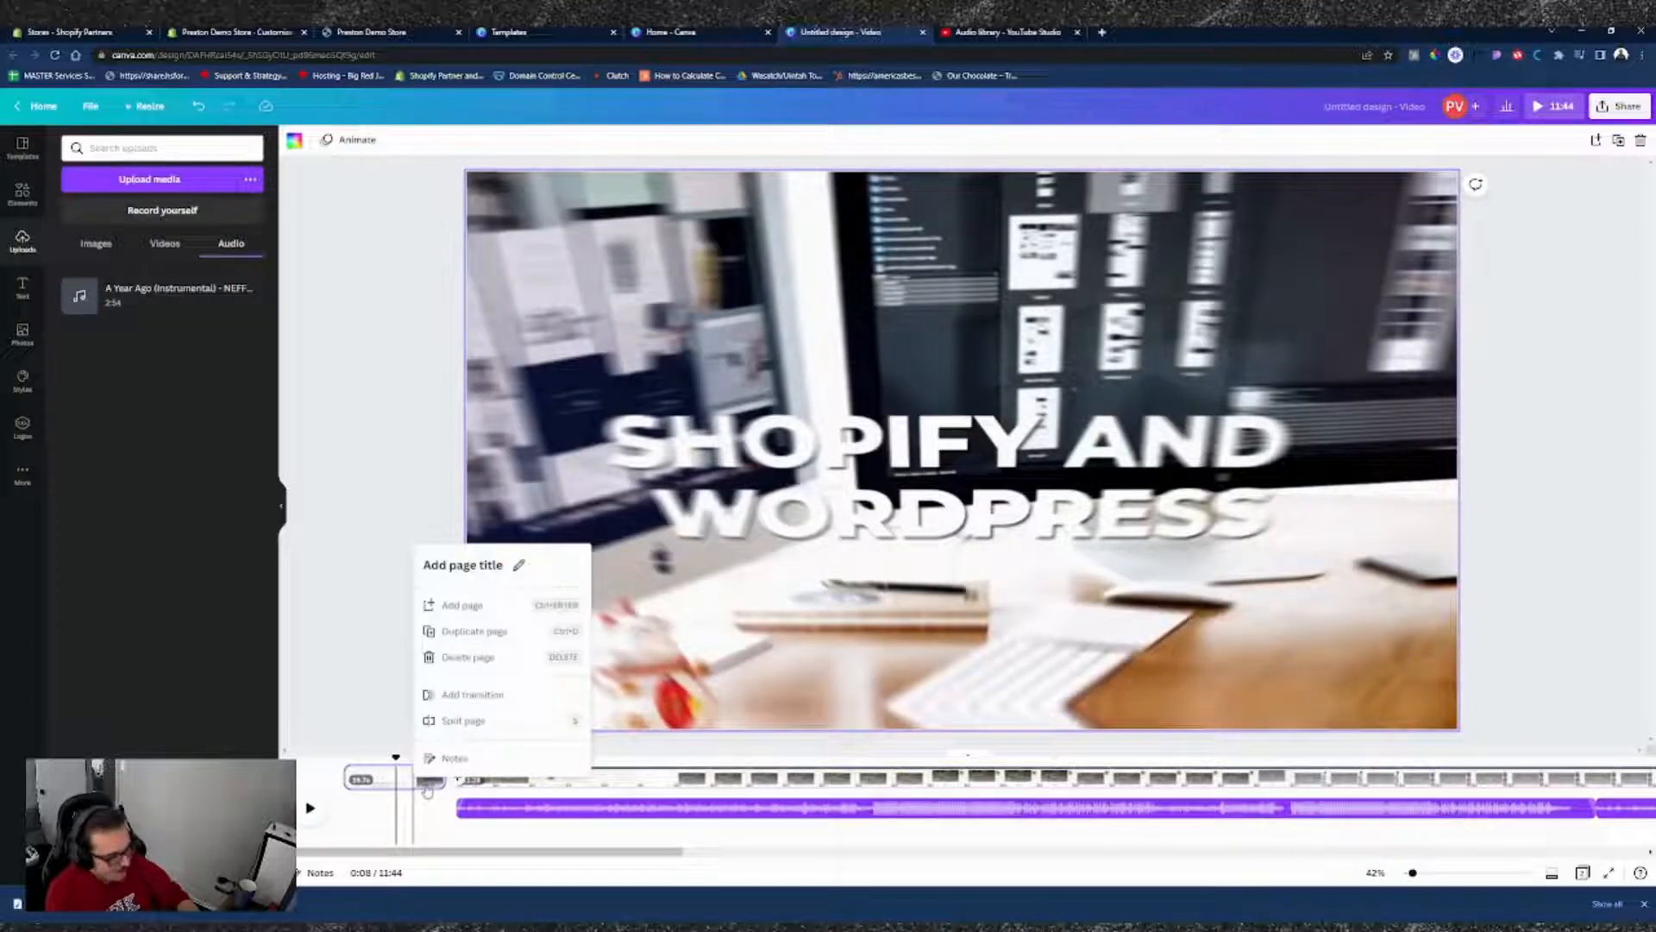
{"action": "left_click", "coordinate": [473, 695]}
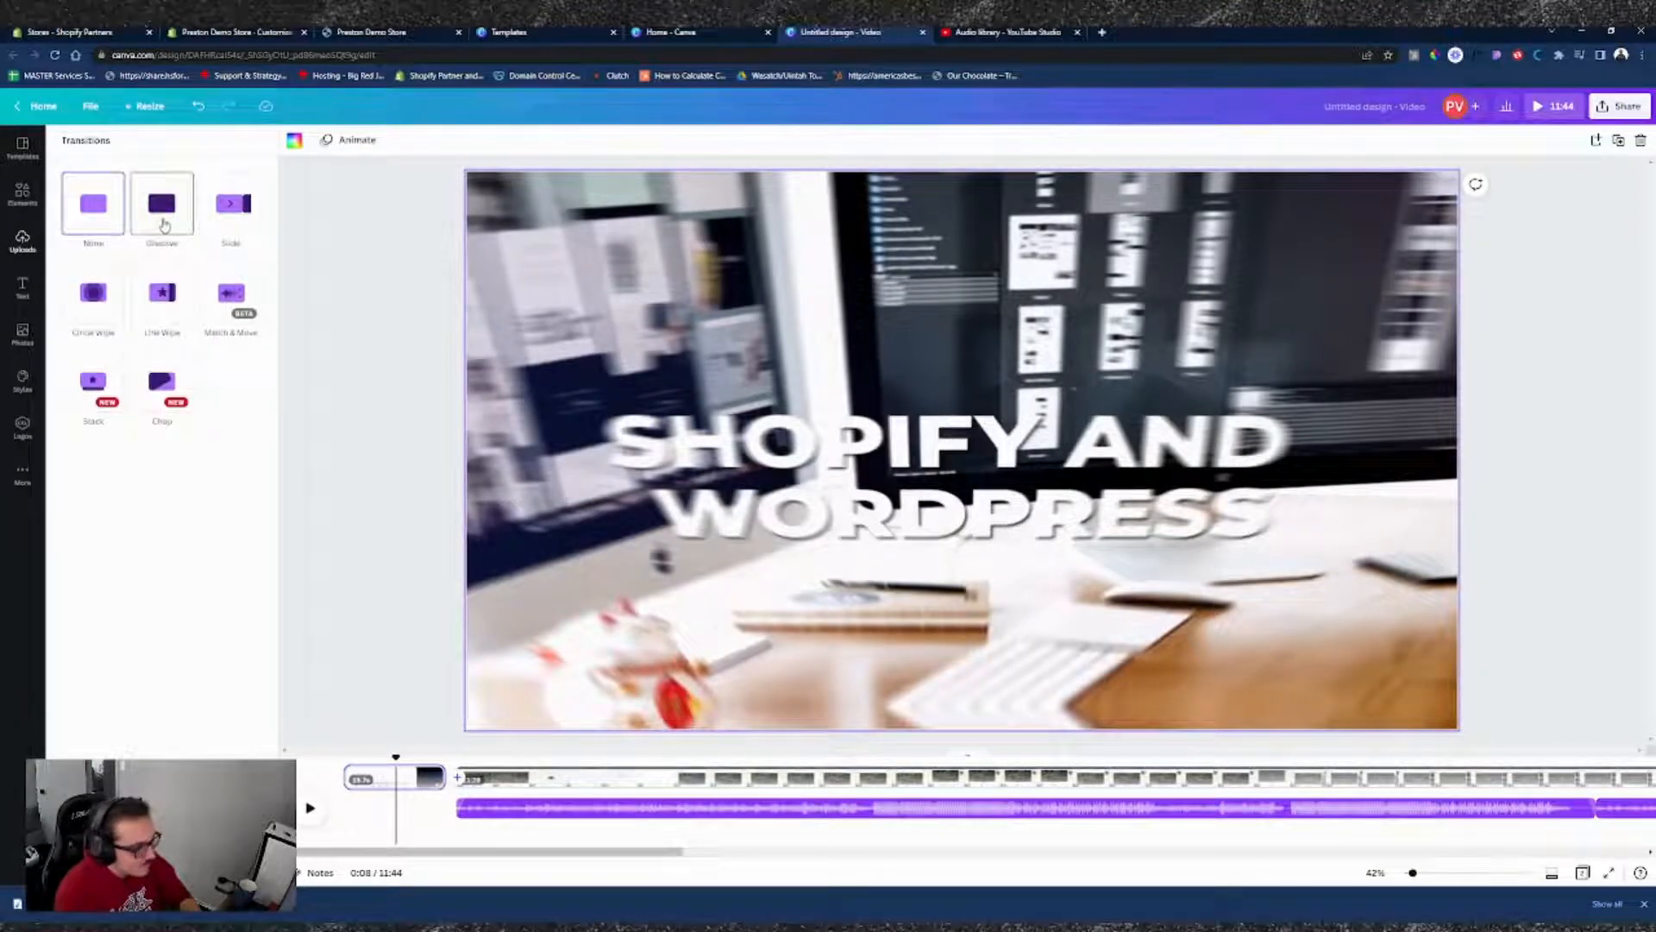
{"action": "left_click", "coordinate": [162, 226]}
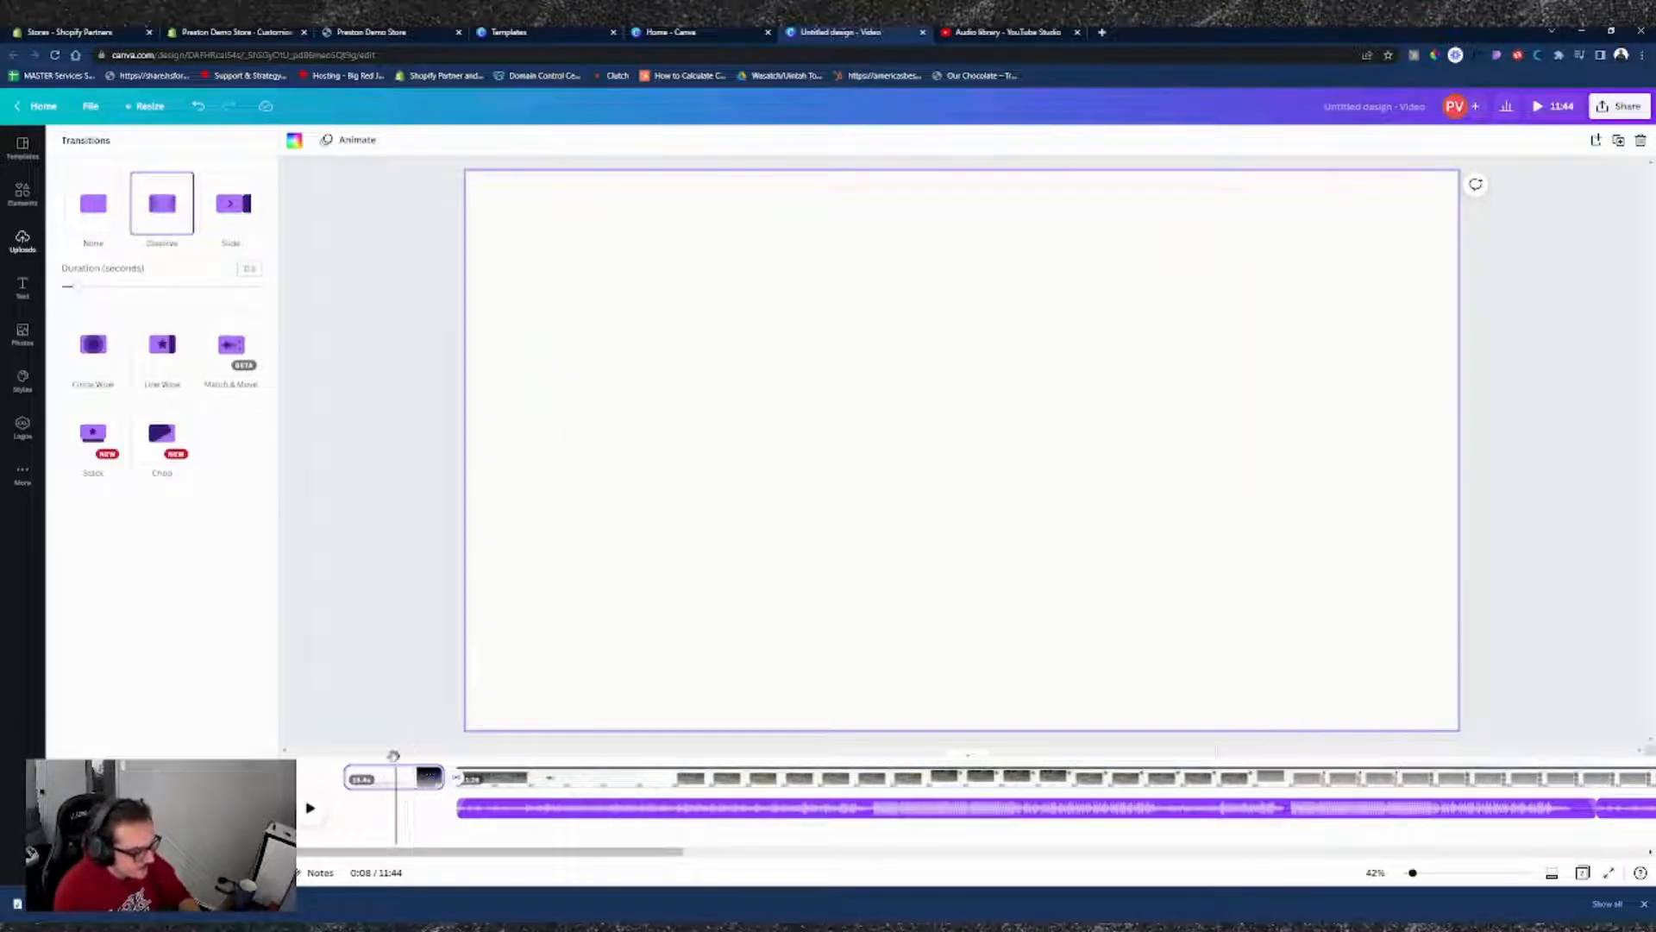
- Play back the Dissolve transition from the intro into the screen recording, starting at about 0:14
{"action": "left_click_drag", "start_coordinate": [396, 758], "coordinate": [436, 757]}
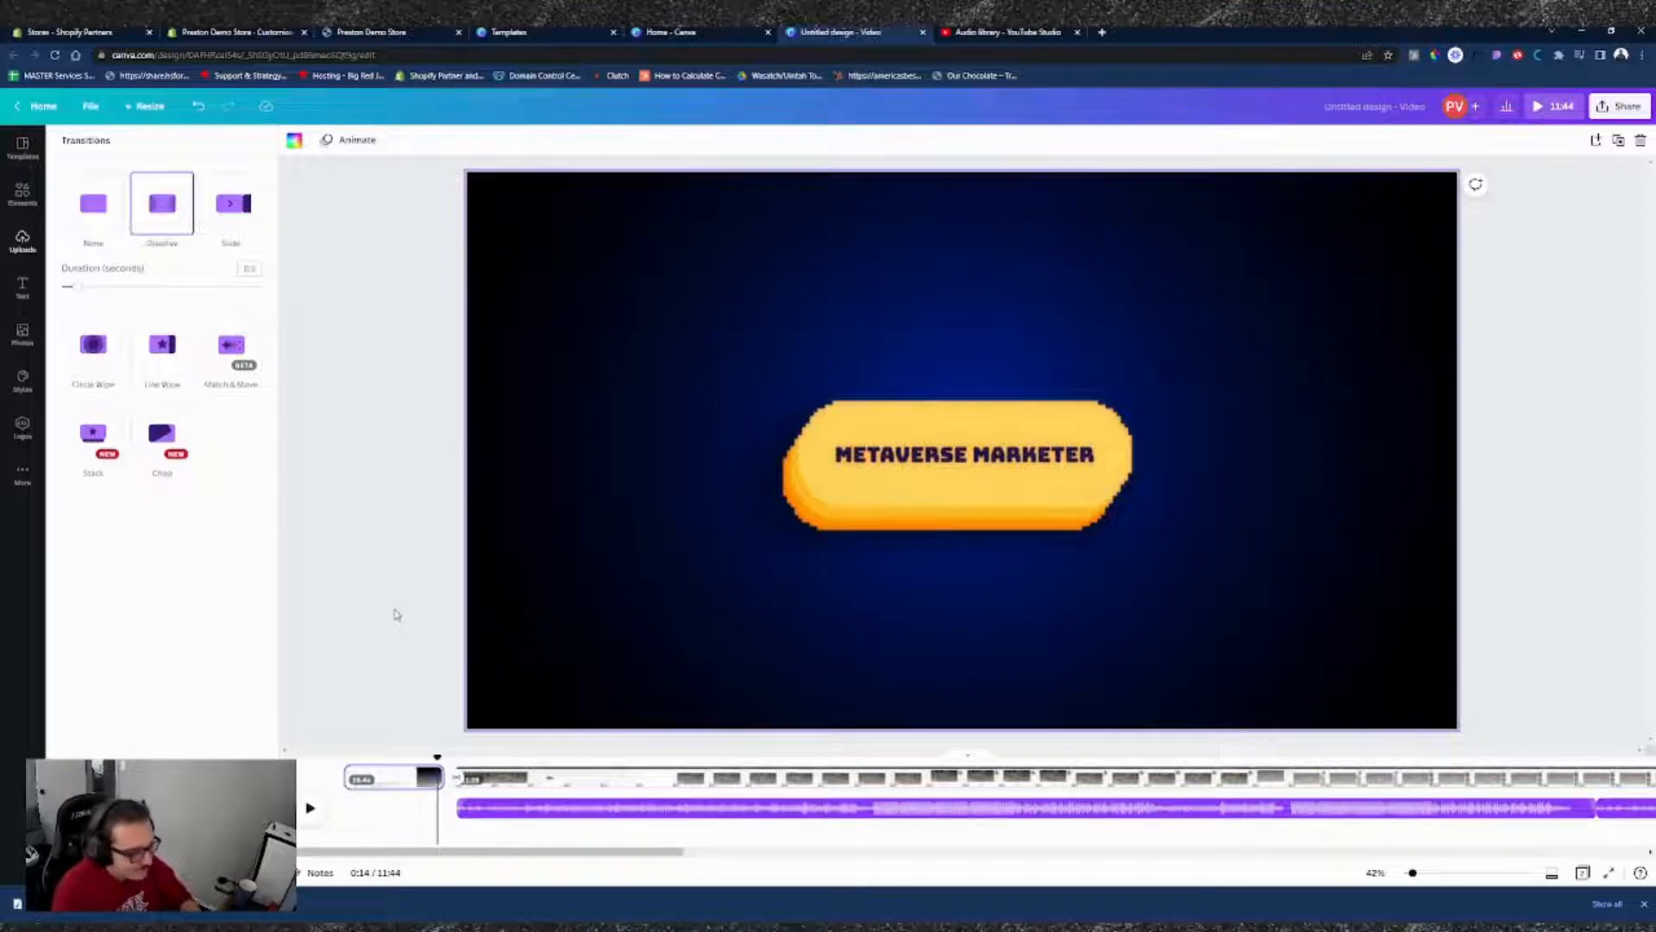
{"action": "key", "text": "space"}
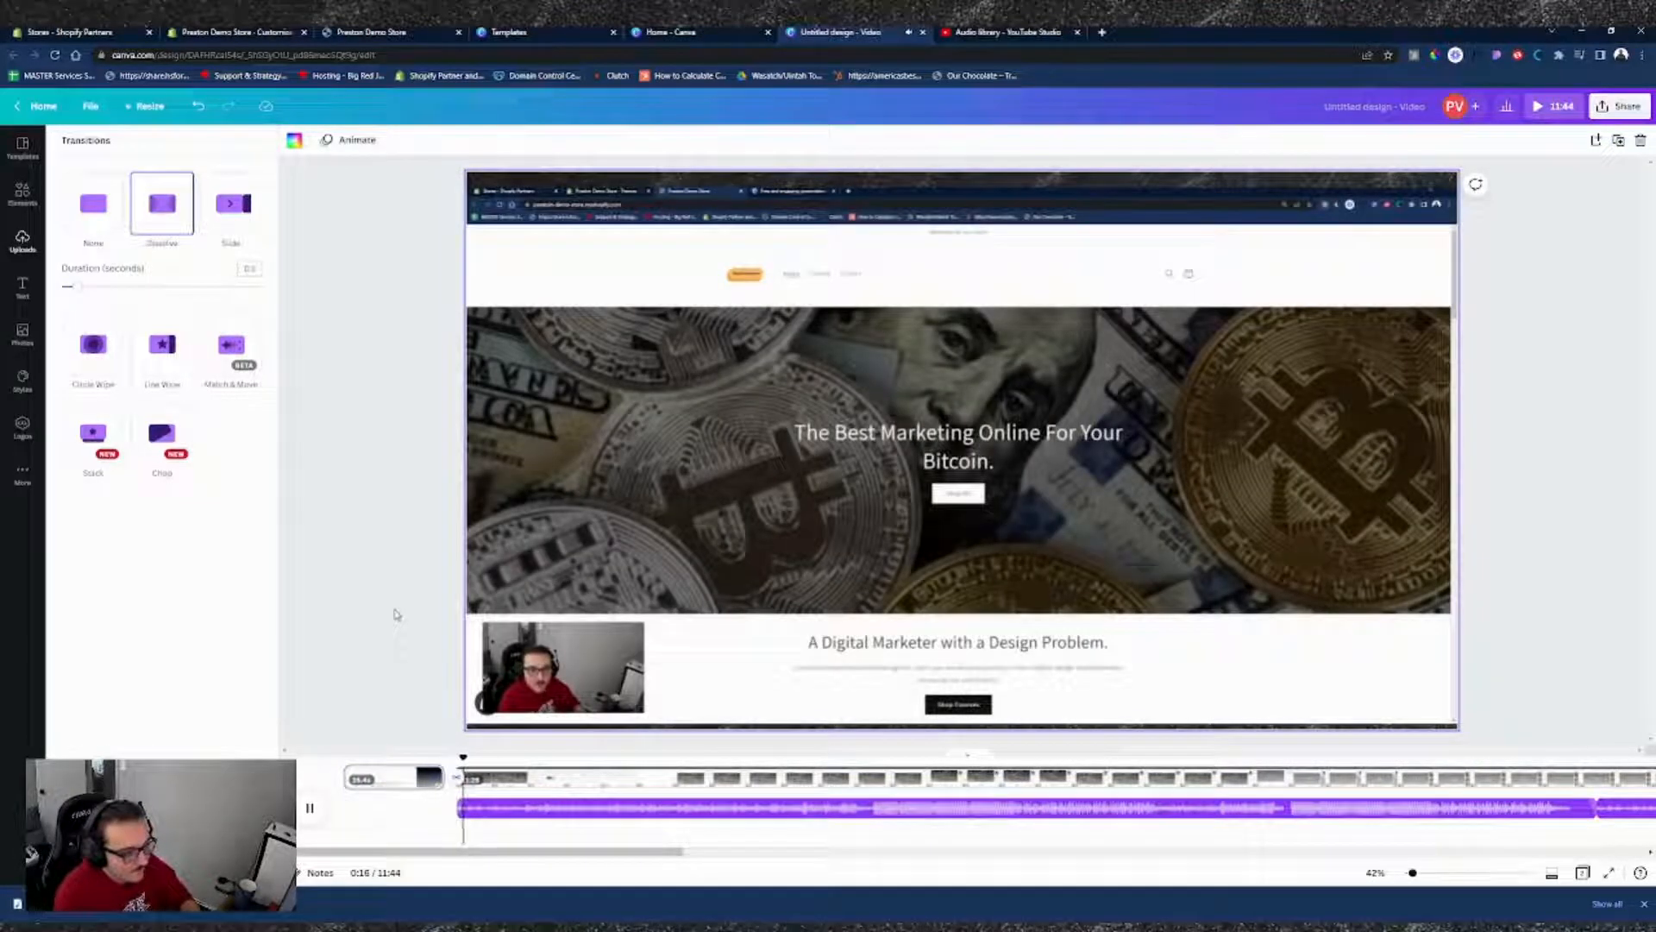
{"action": "left_click", "coordinate": [397, 615]}
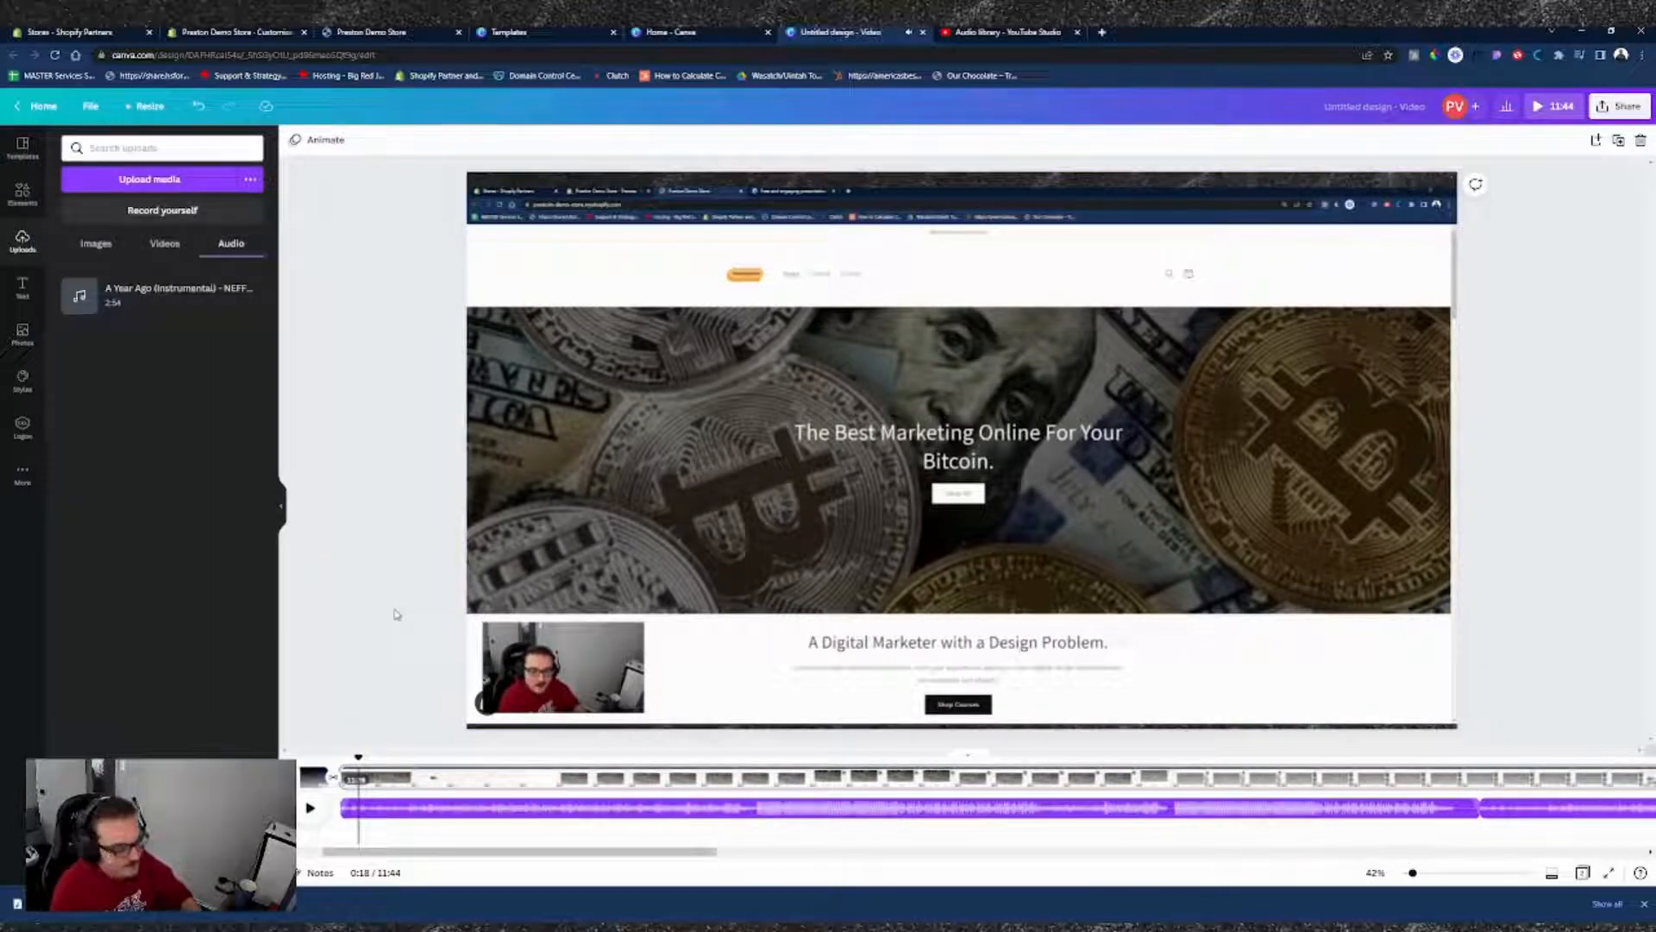
- Add a blank page after the screen recording at the end of the timeline
{"action": "scroll", "coordinate": [975, 811], "scroll_direction": "right", "scroll_amount": 15}
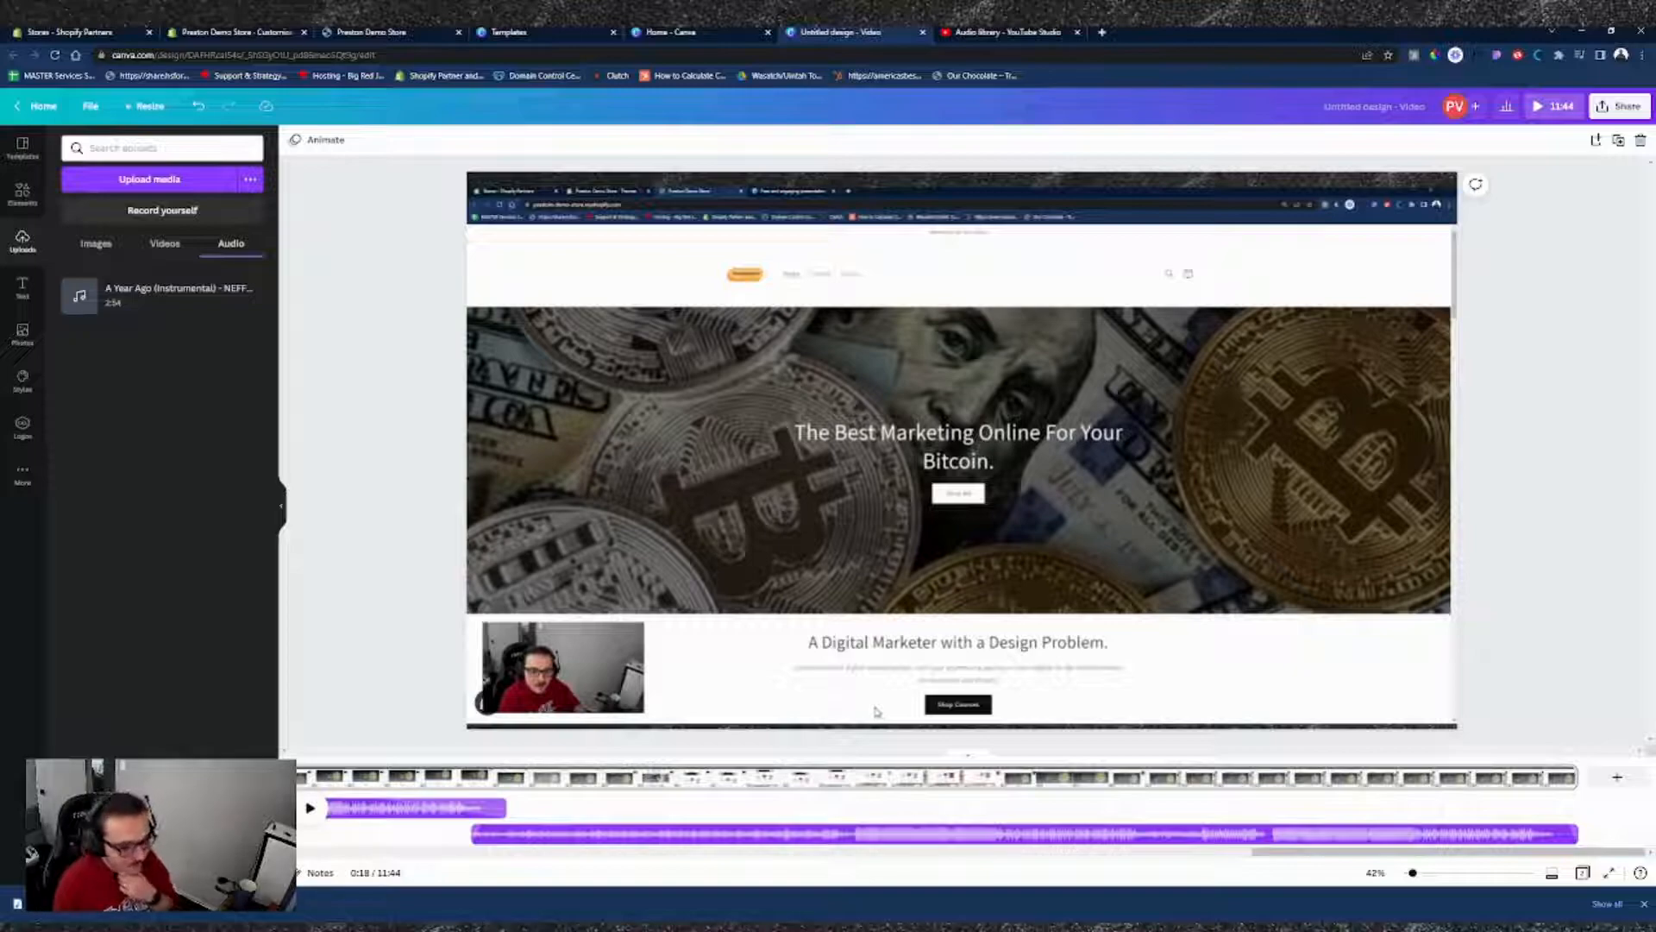
{"action": "left_click", "coordinate": [1605, 785]}
{"action": "left_click", "coordinate": [1562, 781]}
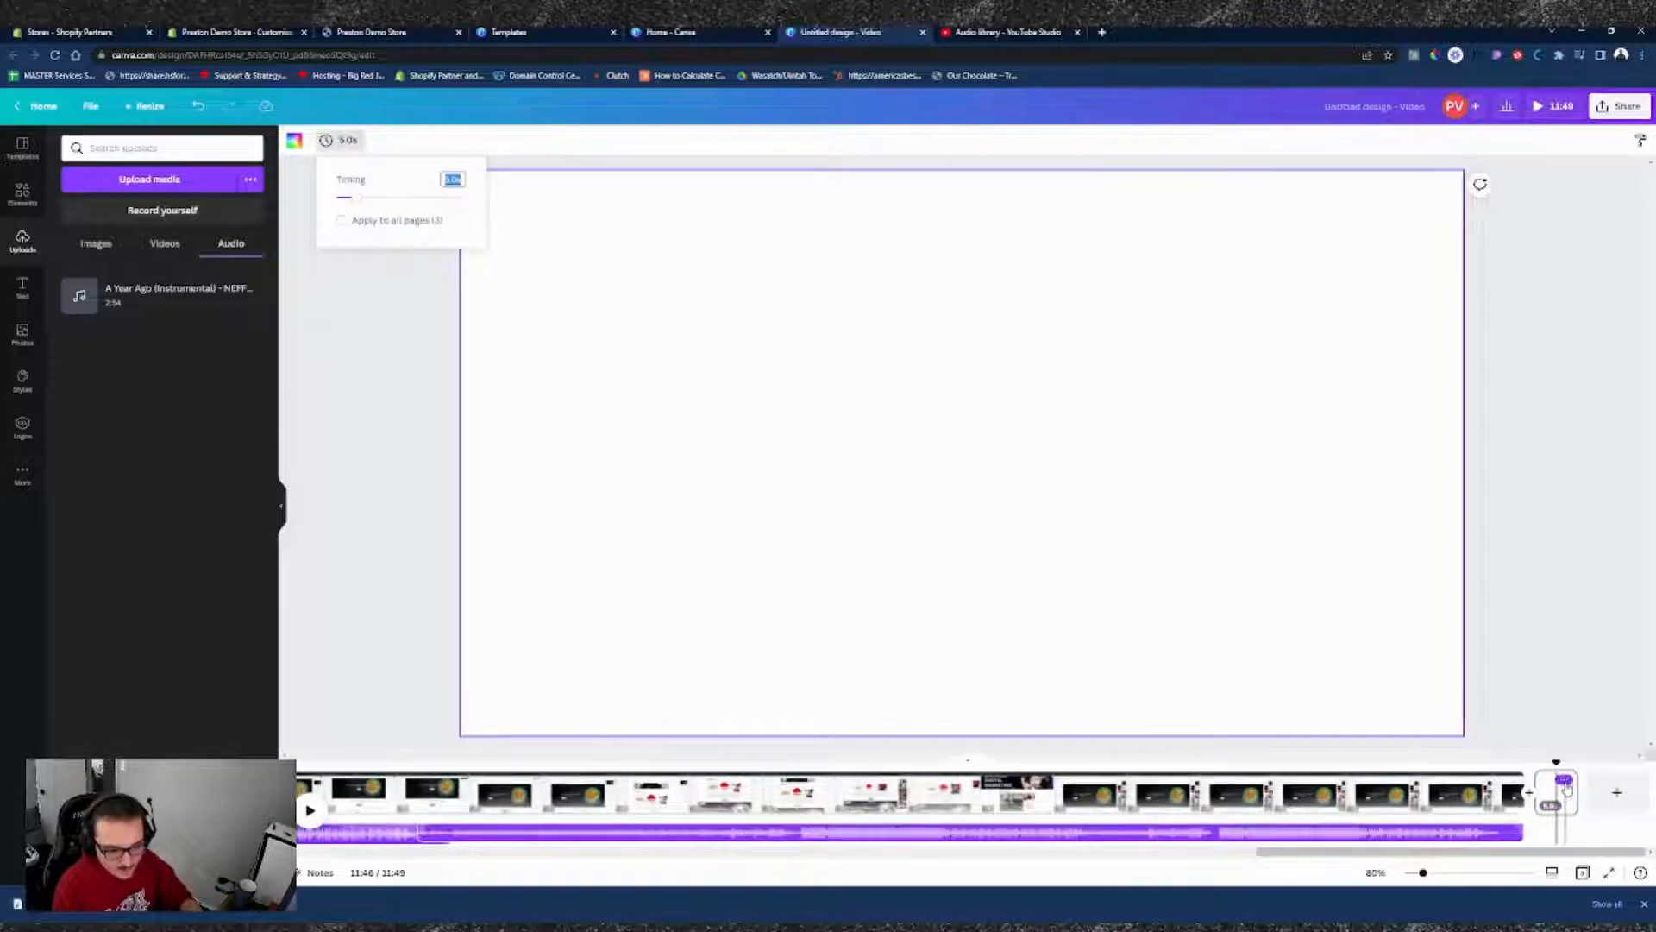
{"action": "left_click", "coordinate": [1564, 779]}
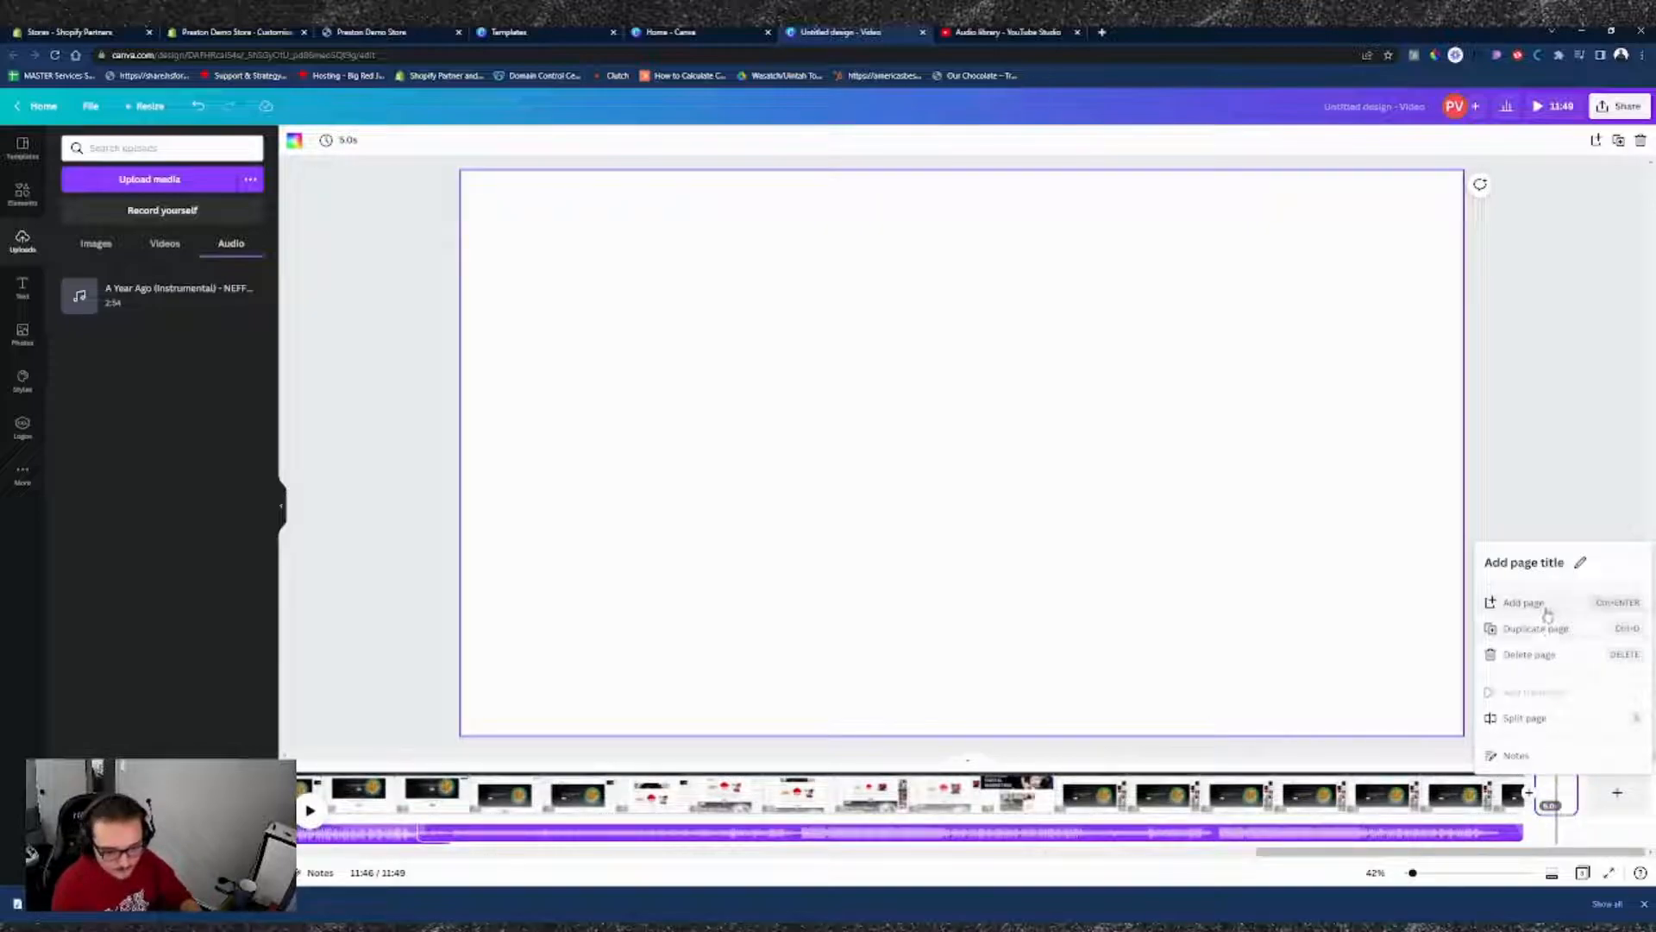
{"action": "left_click", "coordinate": [1571, 417]}
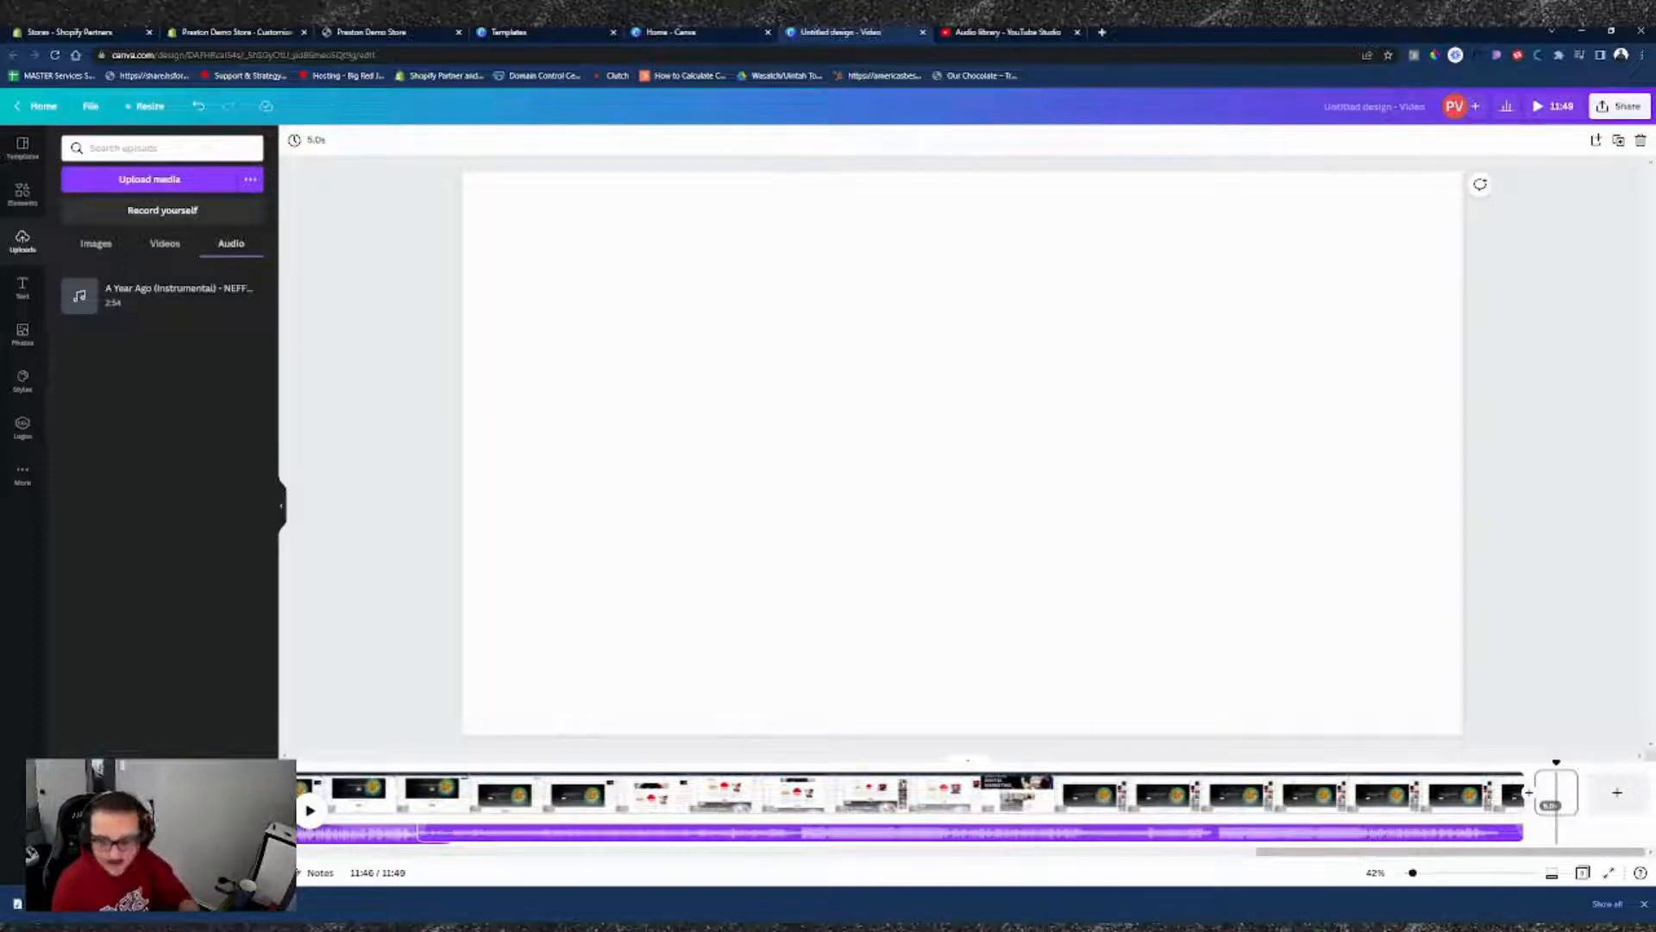
- Browse the video templates on the Canva home page and open the dark "Thanks for Watching" outro template as a new design
{"action": "left_click", "coordinate": [671, 33]}
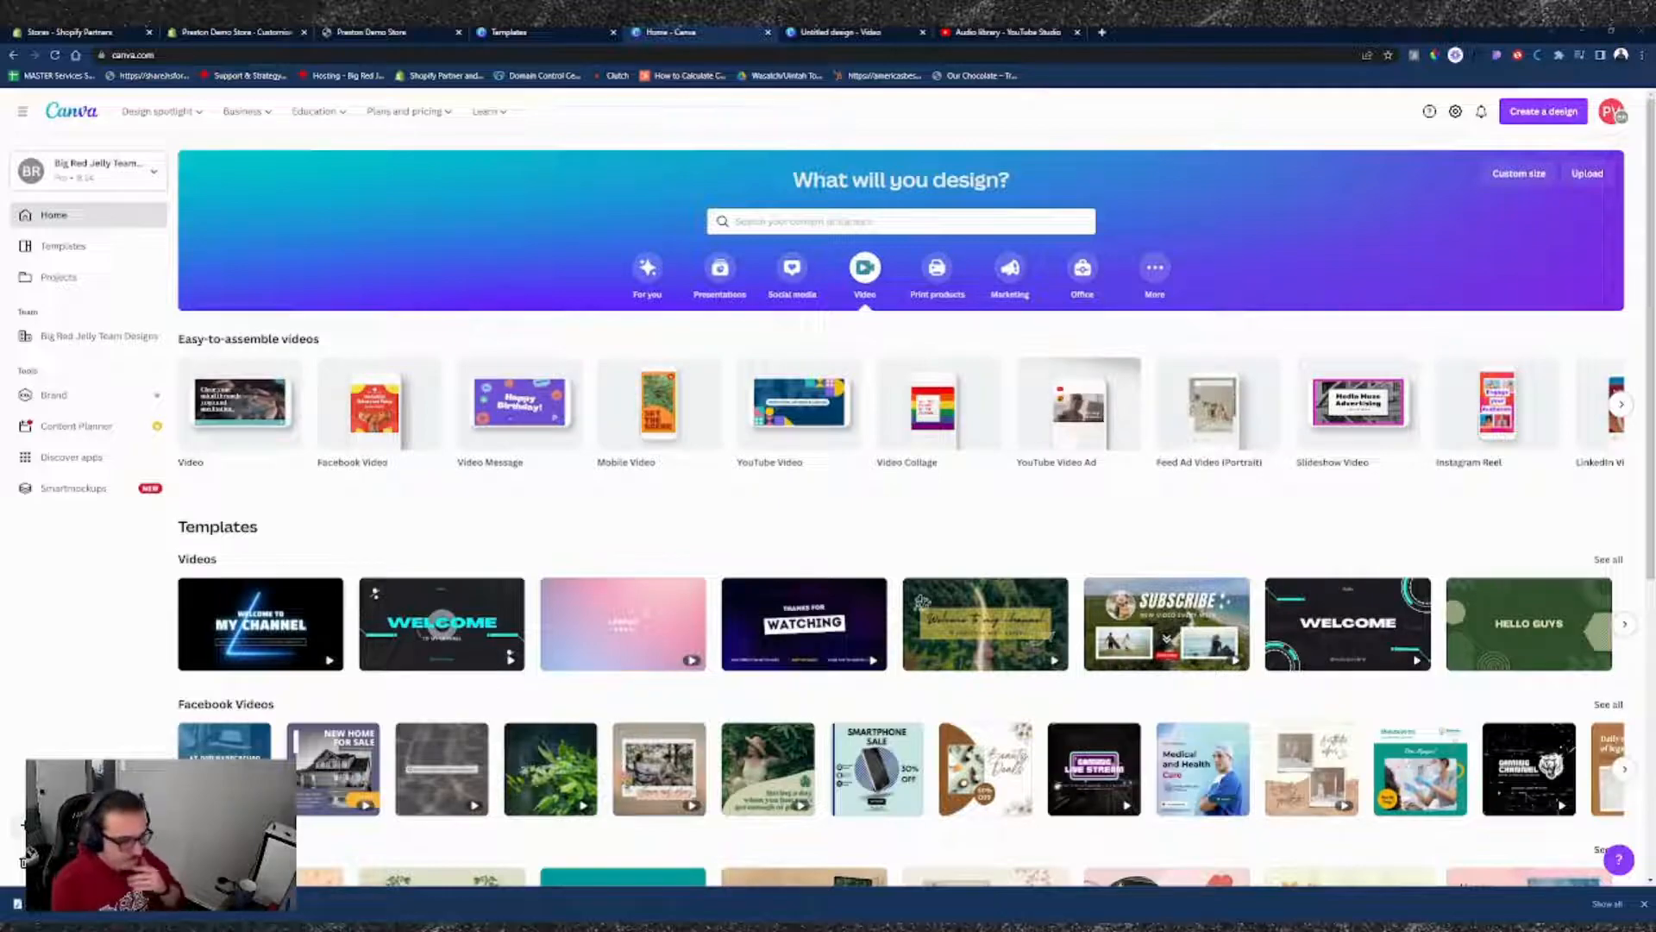
{"action": "scroll", "coordinate": [901, 518], "scroll_direction": "down", "scroll_amount": 1}
{"action": "scroll", "coordinate": [902, 518], "scroll_direction": "down", "scroll_amount": 3}
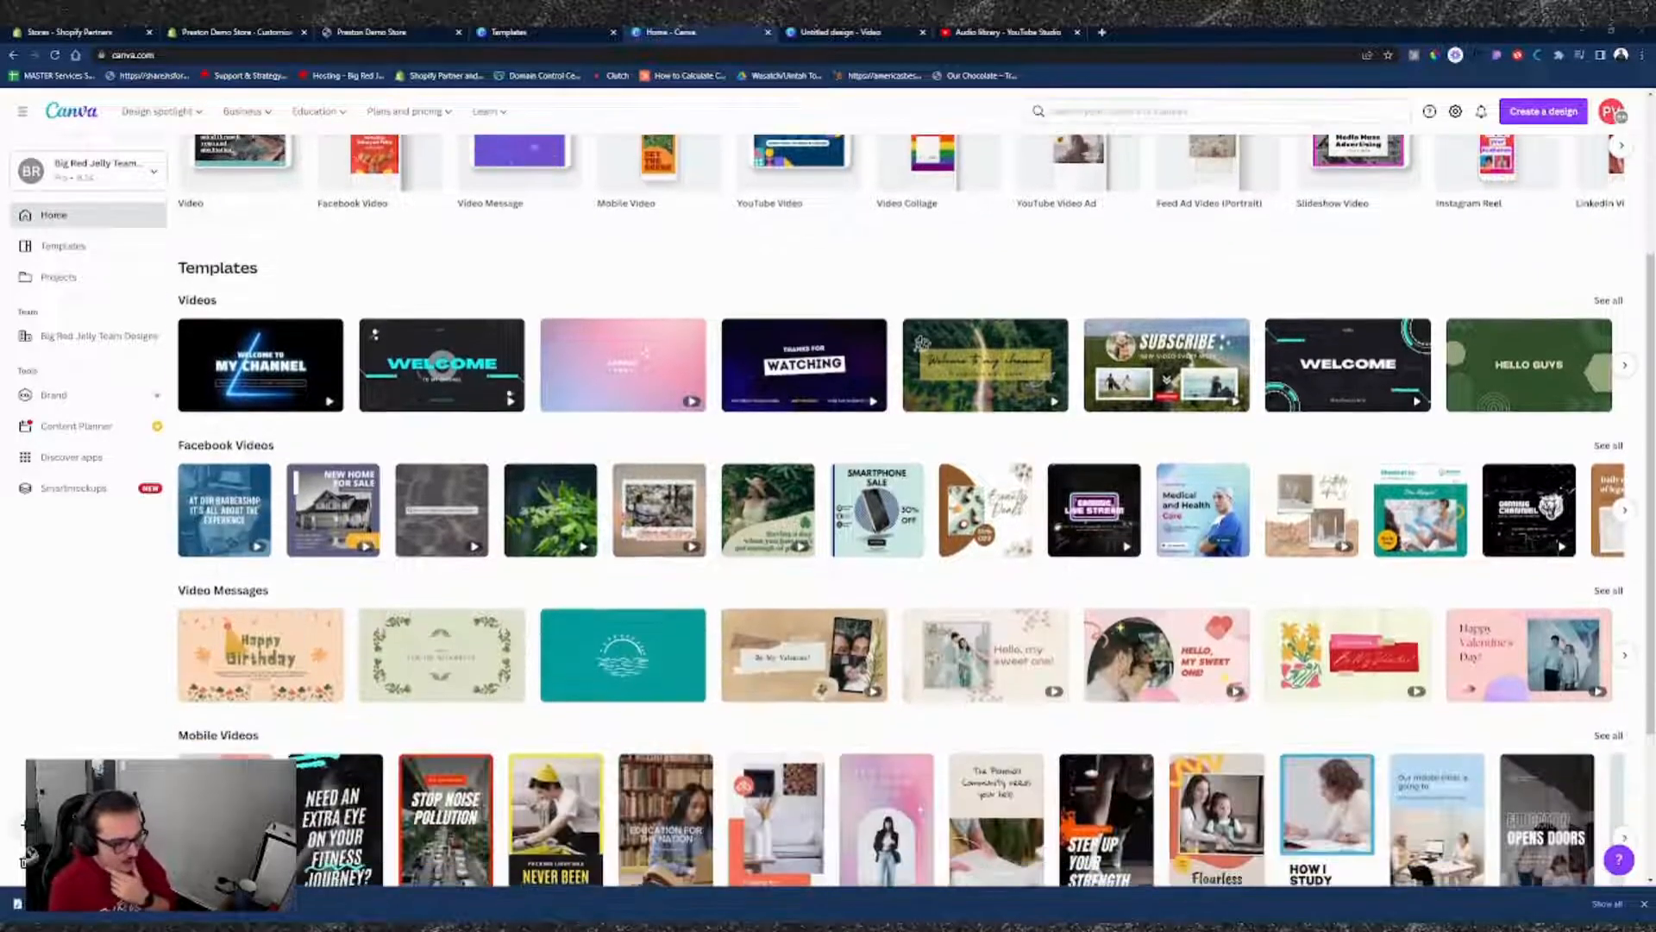
{"action": "scroll", "coordinate": [901, 517], "scroll_direction": "up", "scroll_amount": 3}
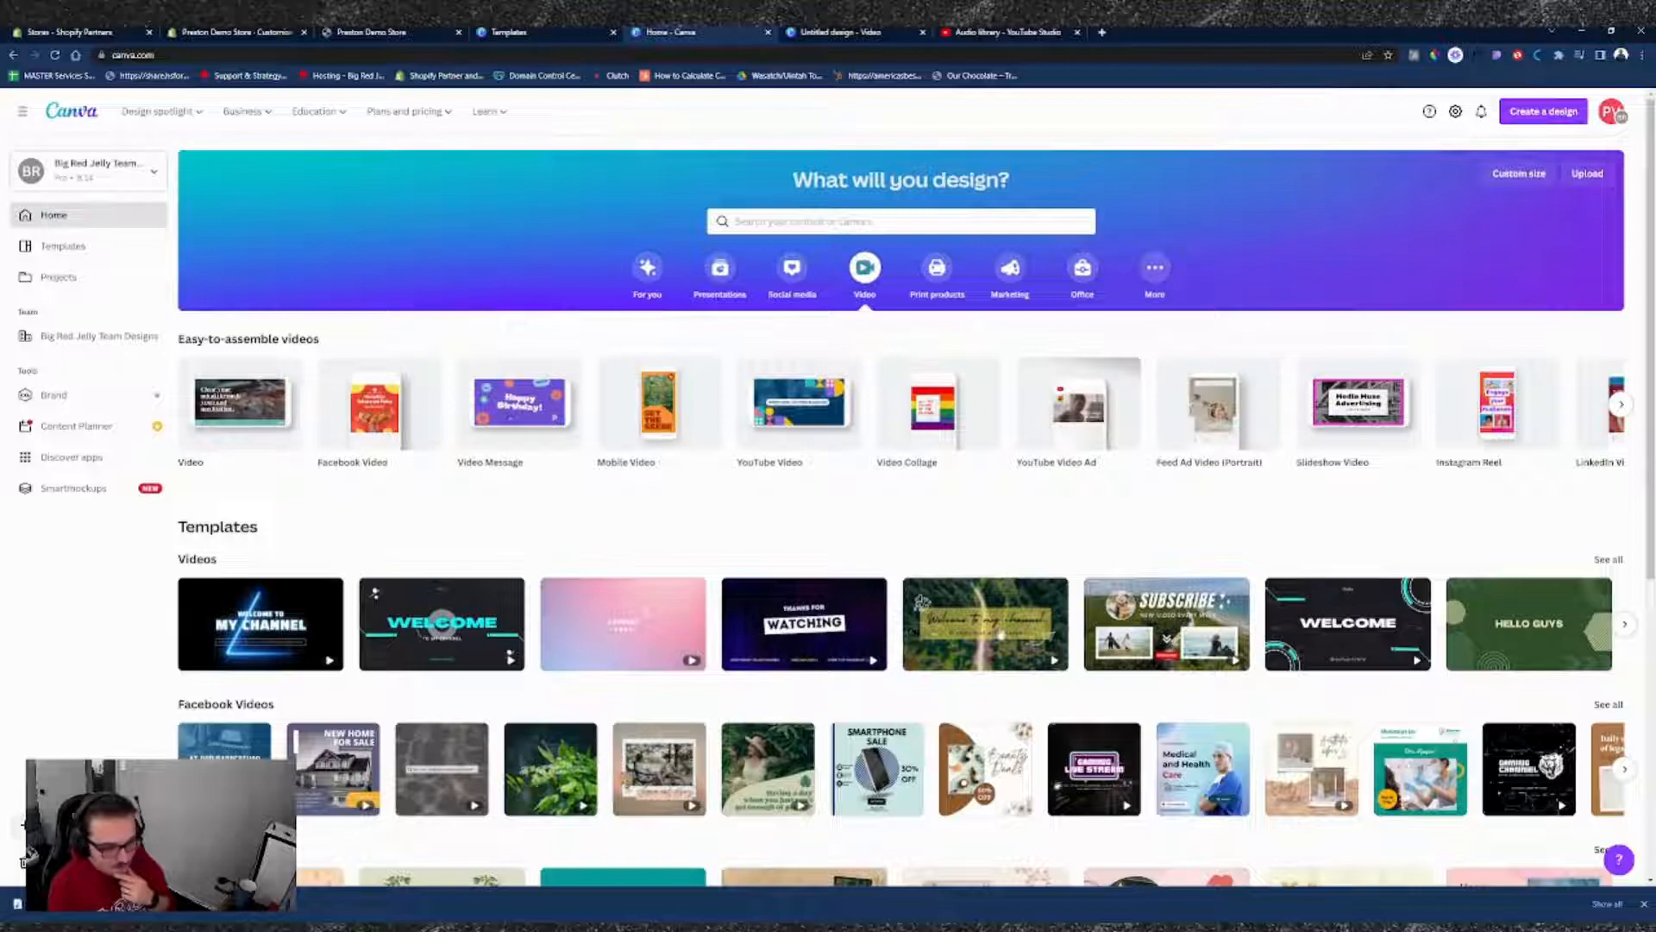
{"action": "left_click", "coordinate": [830, 633]}
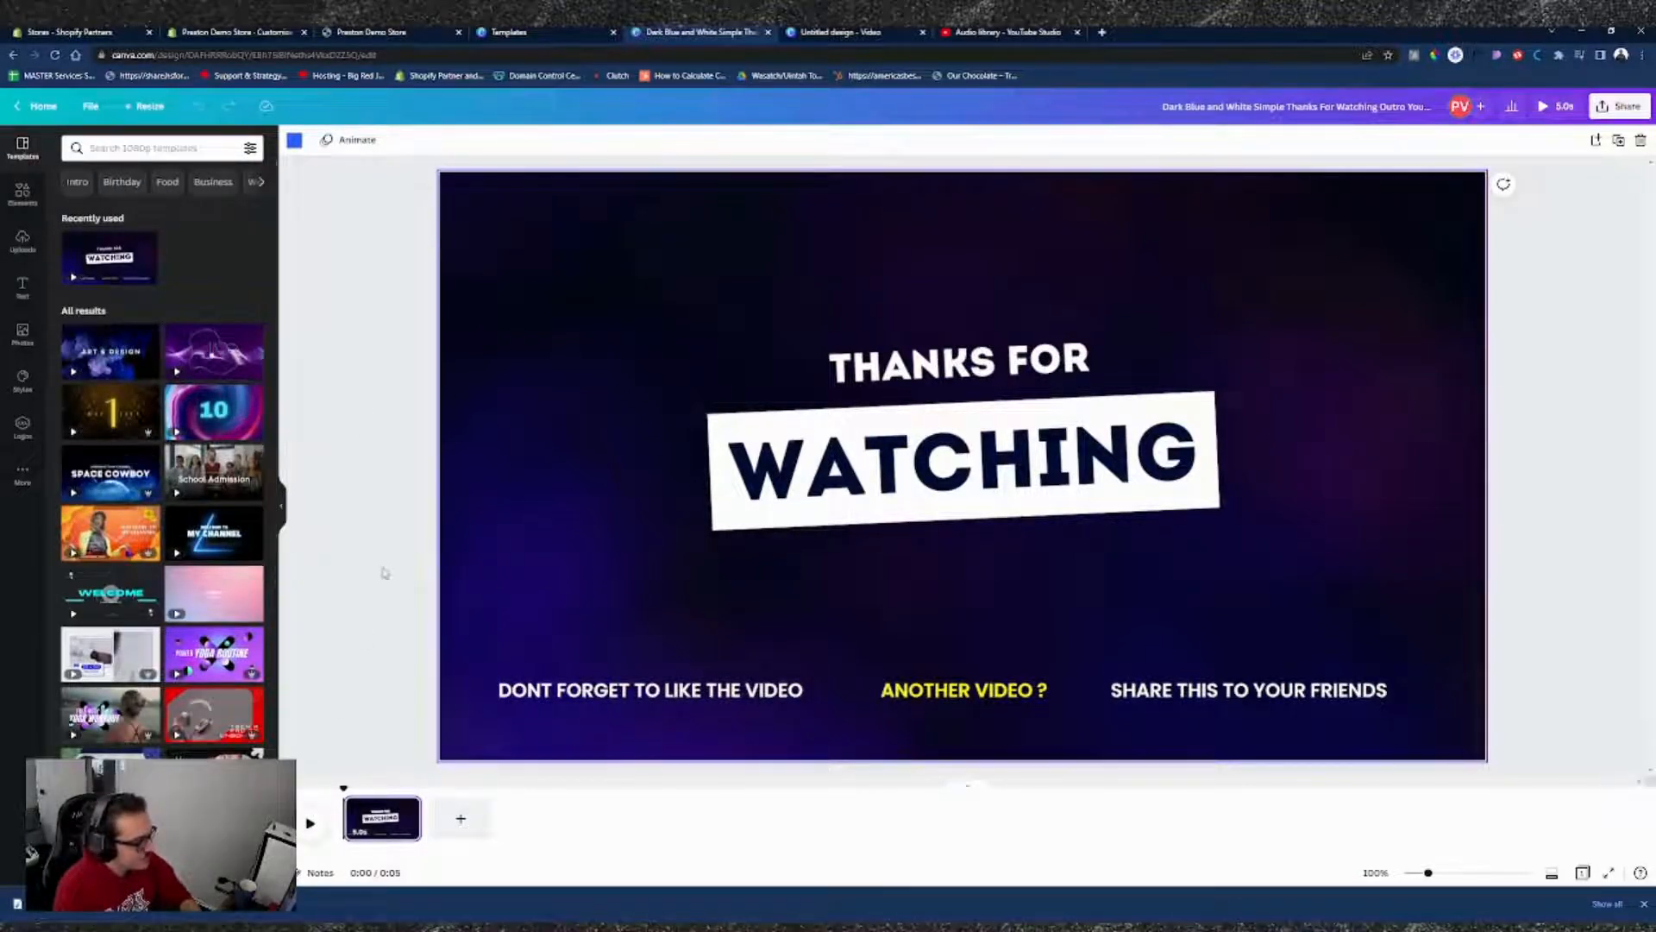
- Select the outro template's background video and open its background colour options
{"action": "left_click", "coordinate": [992, 483]}
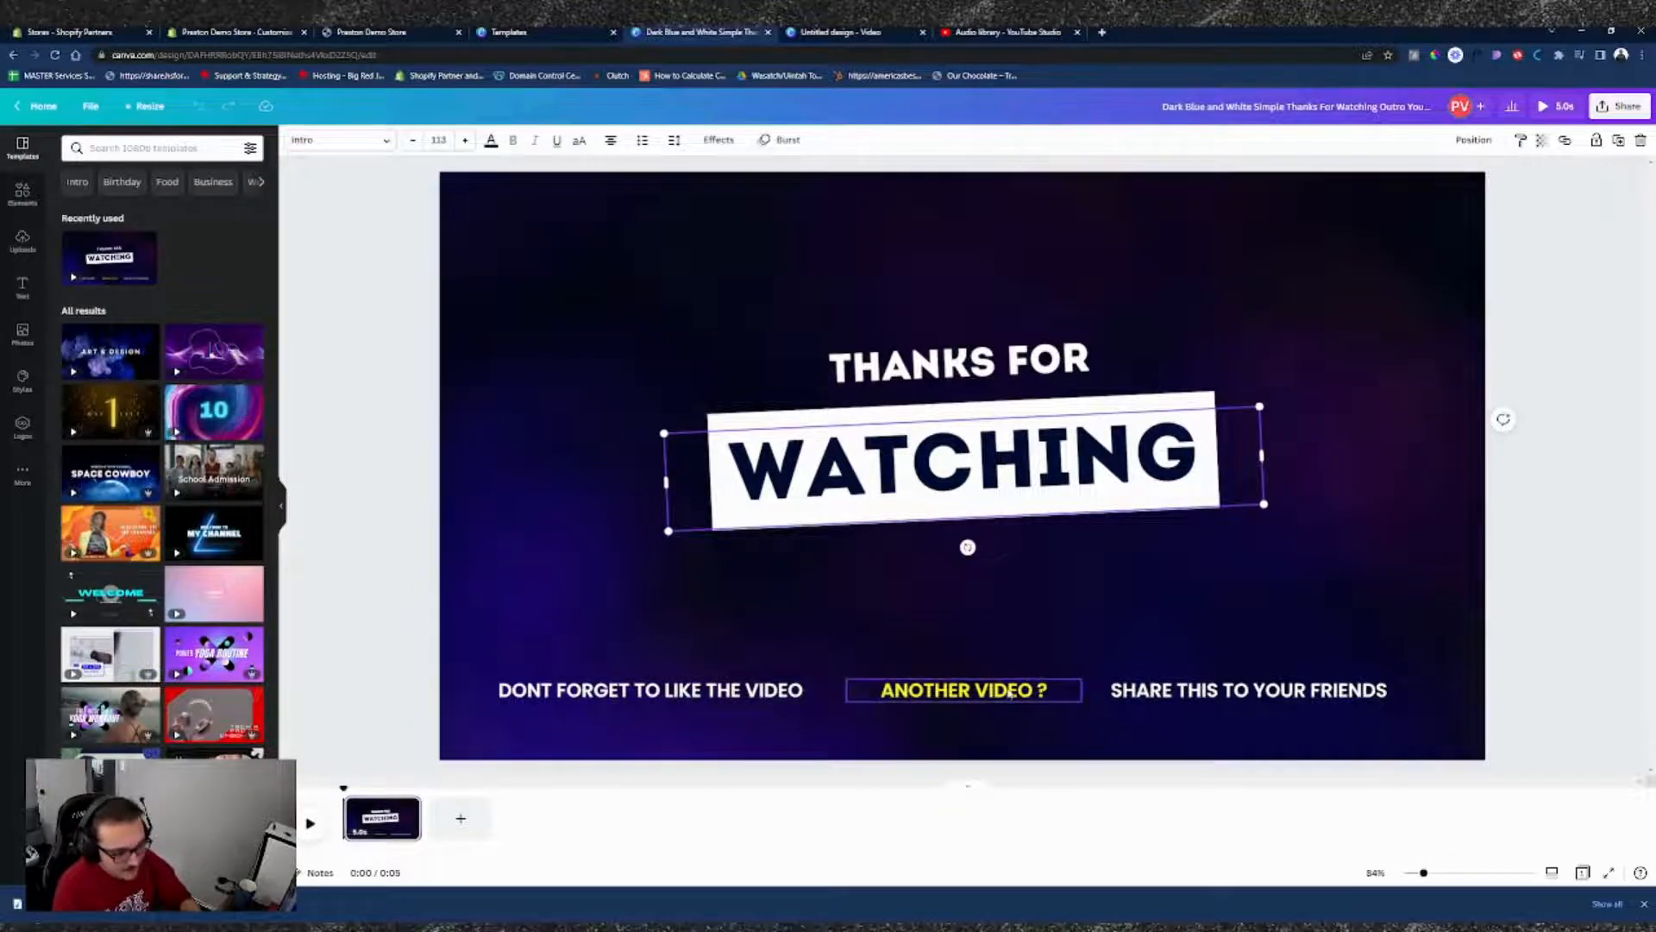
{"action": "left_click", "coordinate": [608, 315]}
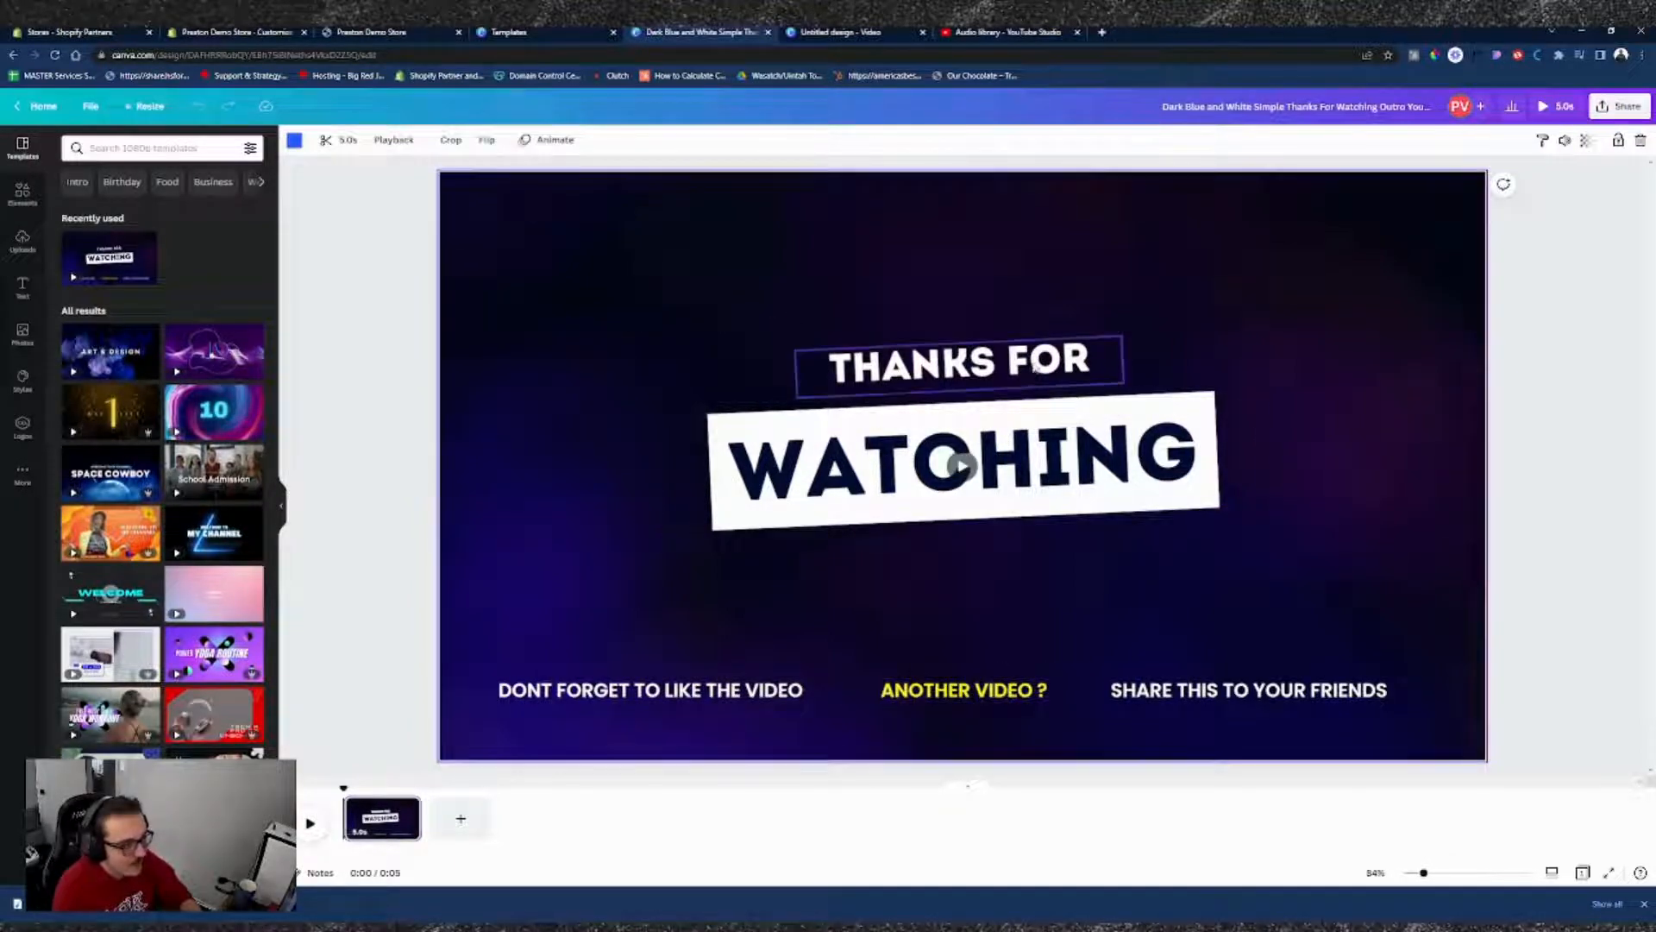
{"action": "left_click", "coordinate": [295, 141]}
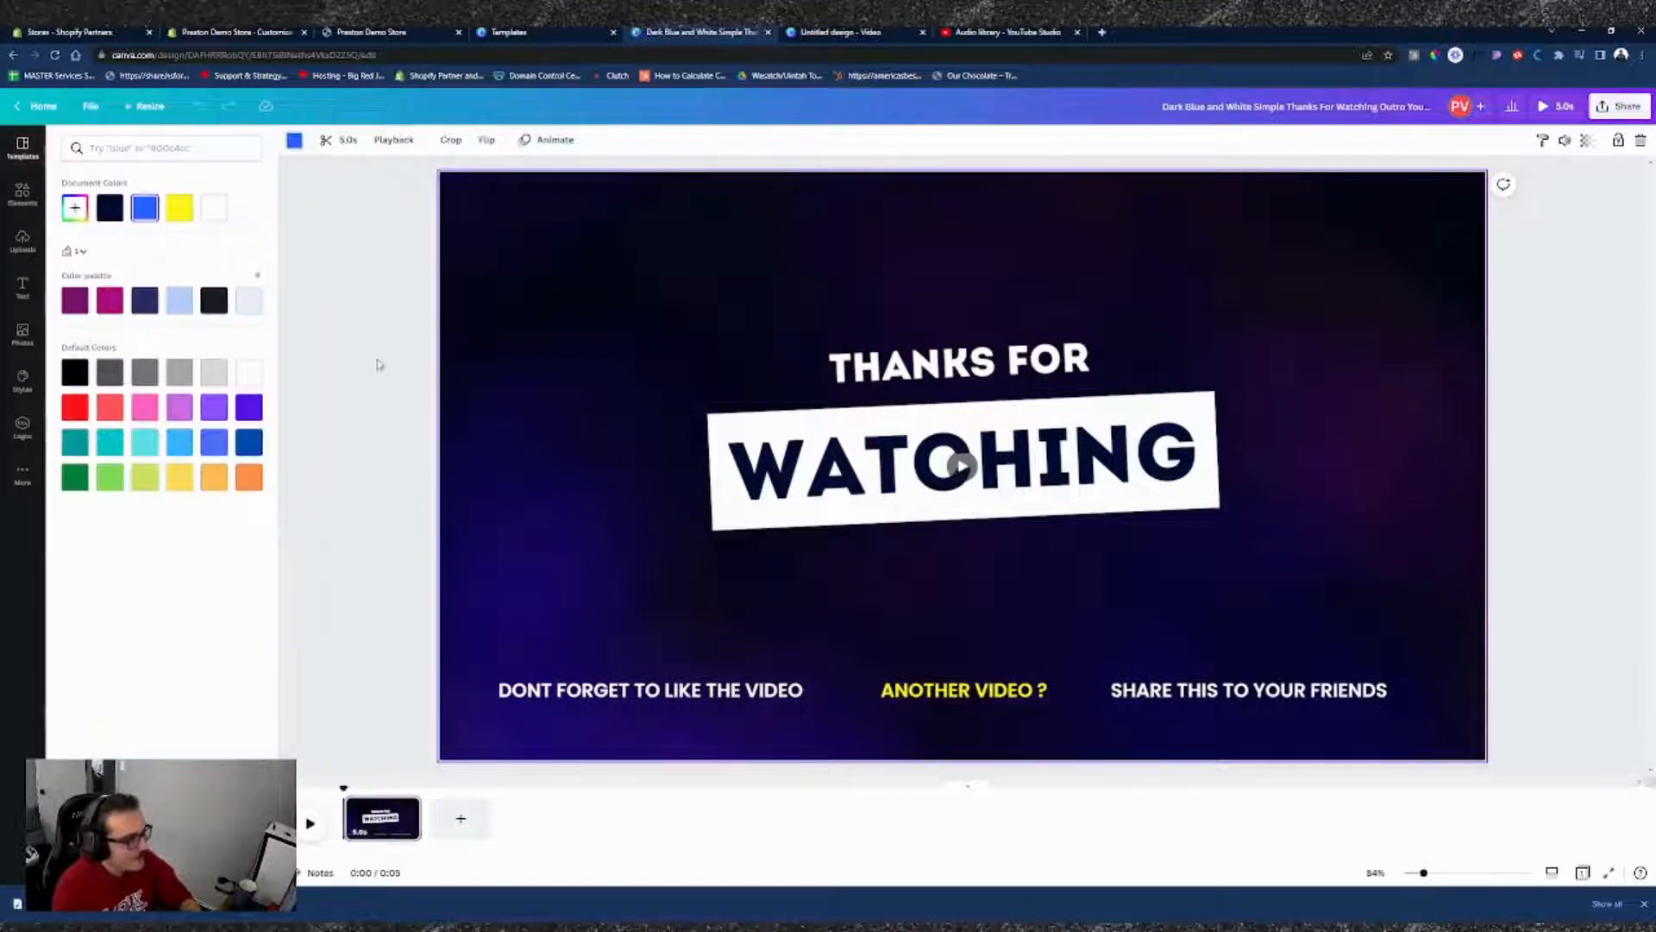